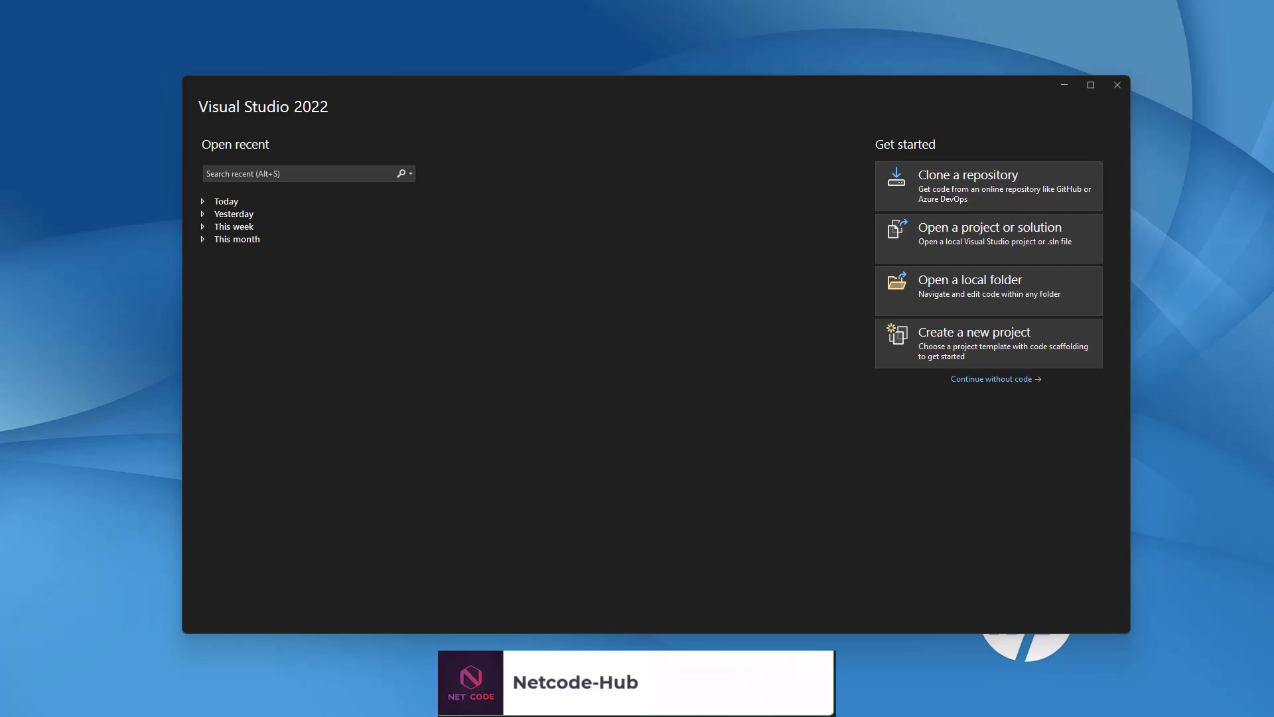
# Check the installed .NET version in the command prompt, then close it
pyautogui.moveTo(332, 145); pyautogui.dragTo(479, 161)
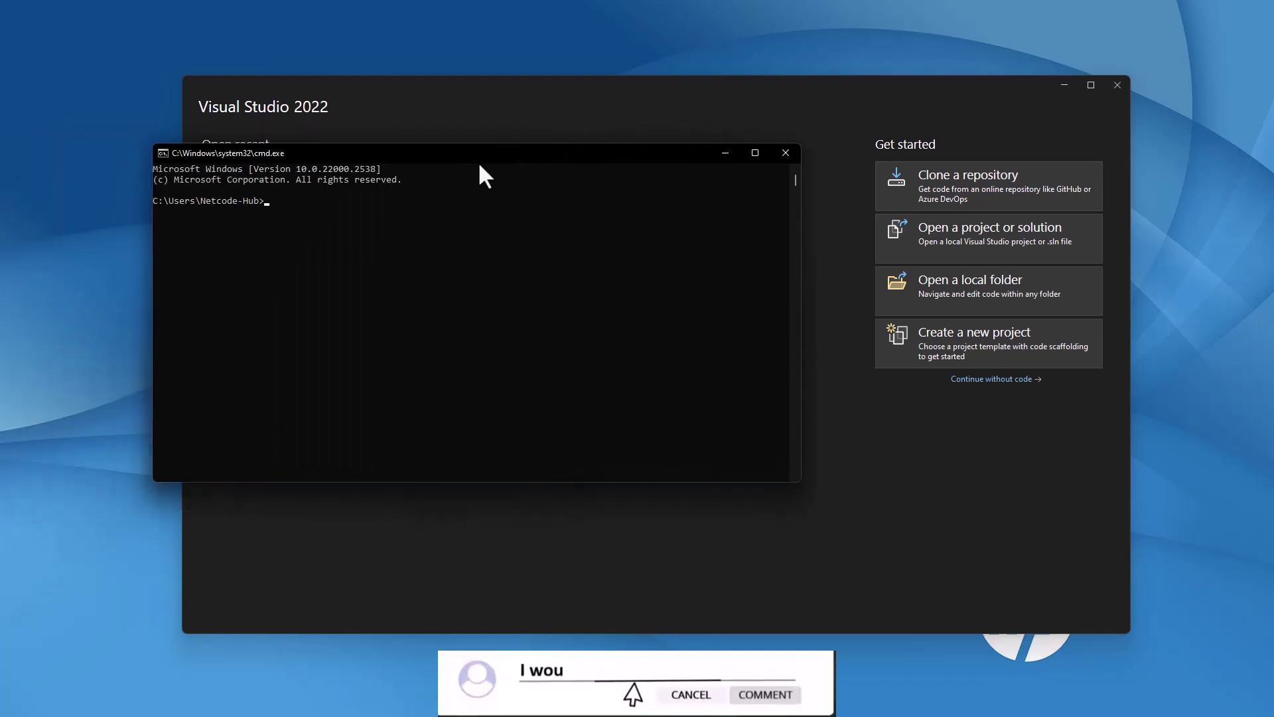
pyautogui.write('dotnet --version')
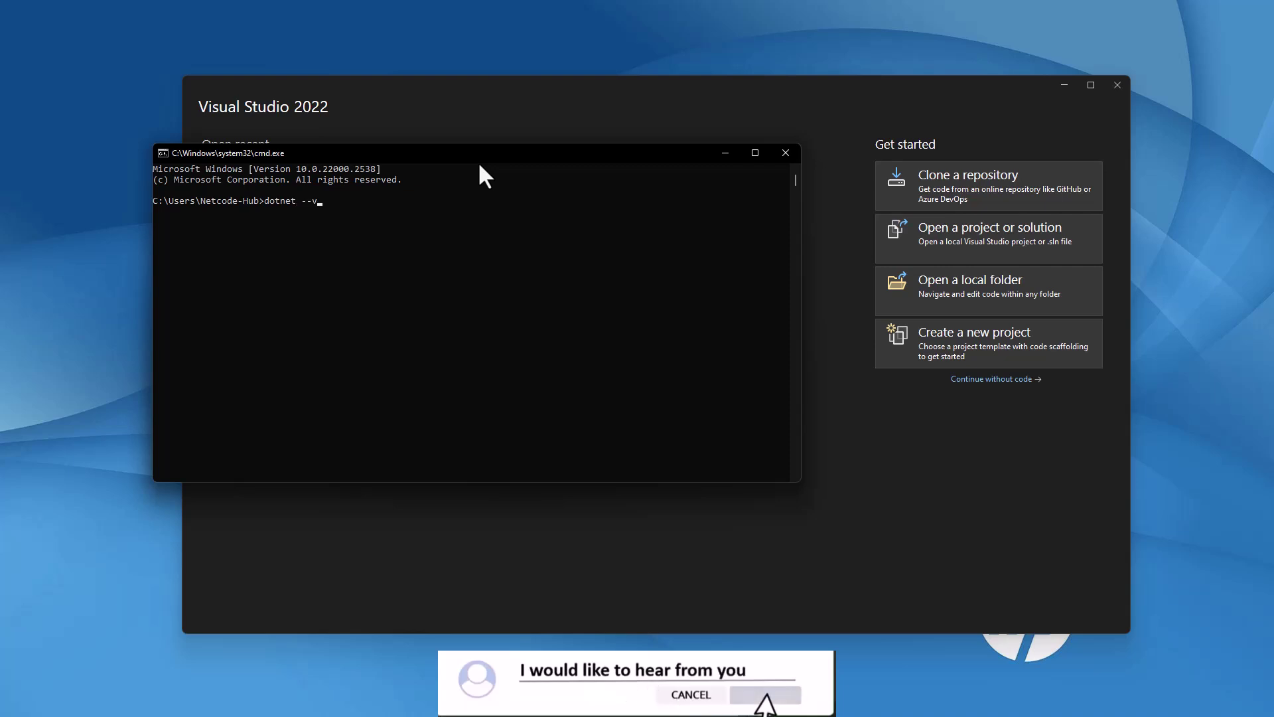
pyautogui.press('Return')
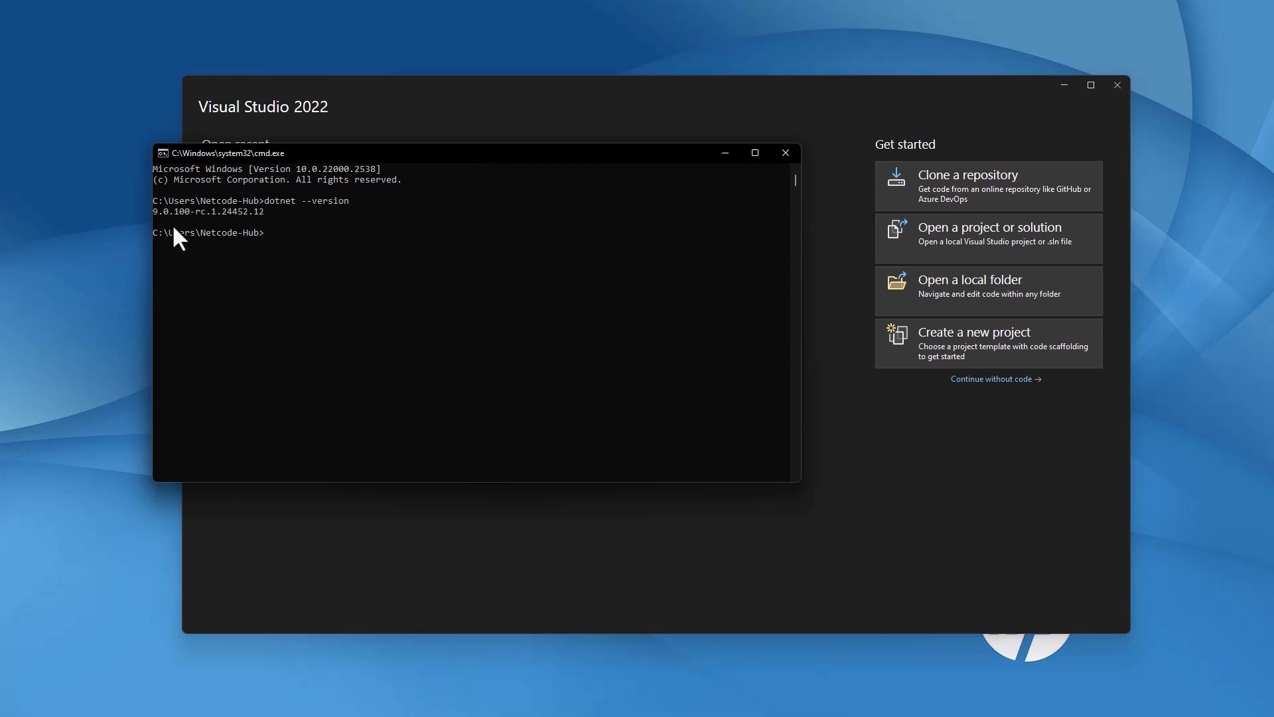
pyautogui.scroll(1, 181, 226)
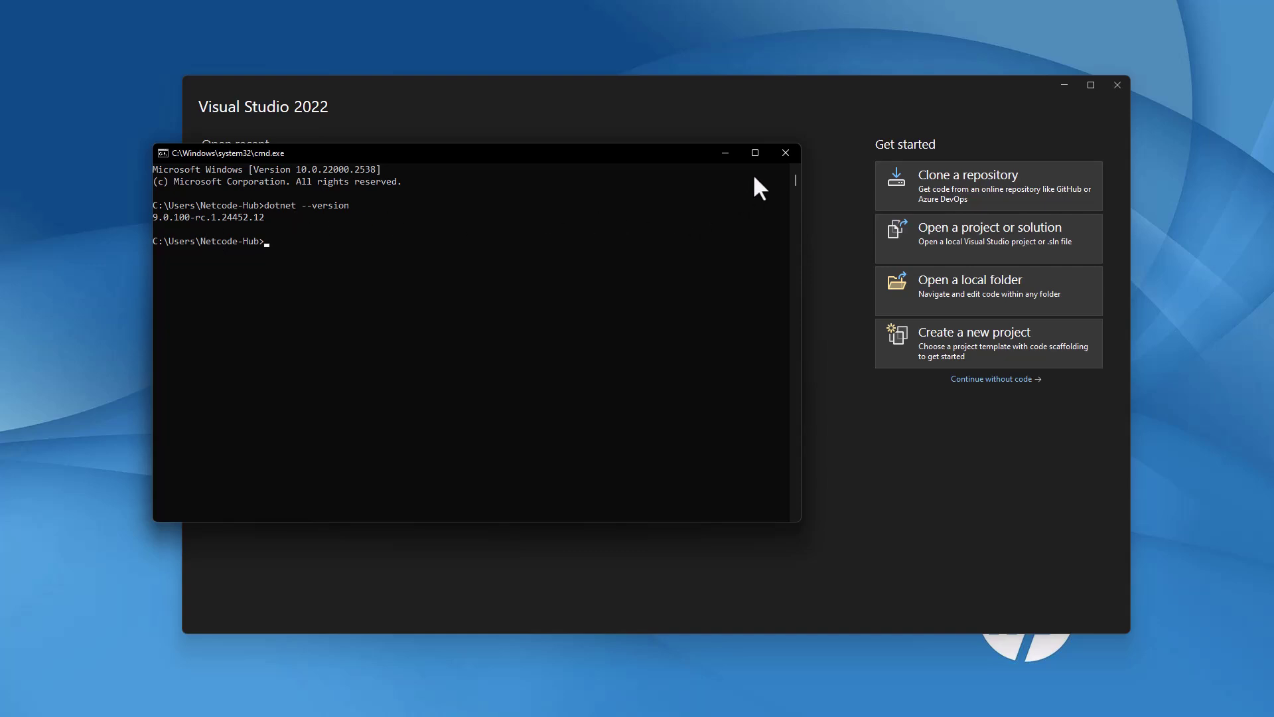
pyautogui.click(785, 153)
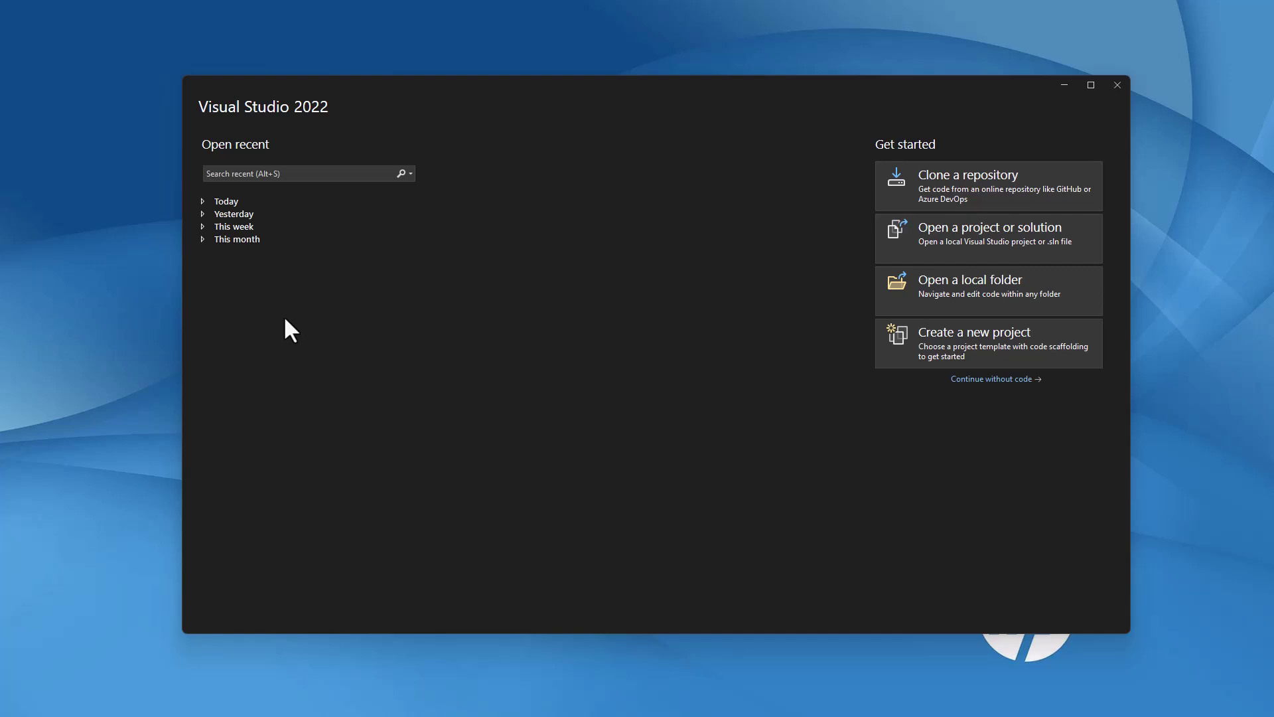
# Start a new project from the ASP.NET Core Web API template
pyautogui.click(952, 335)
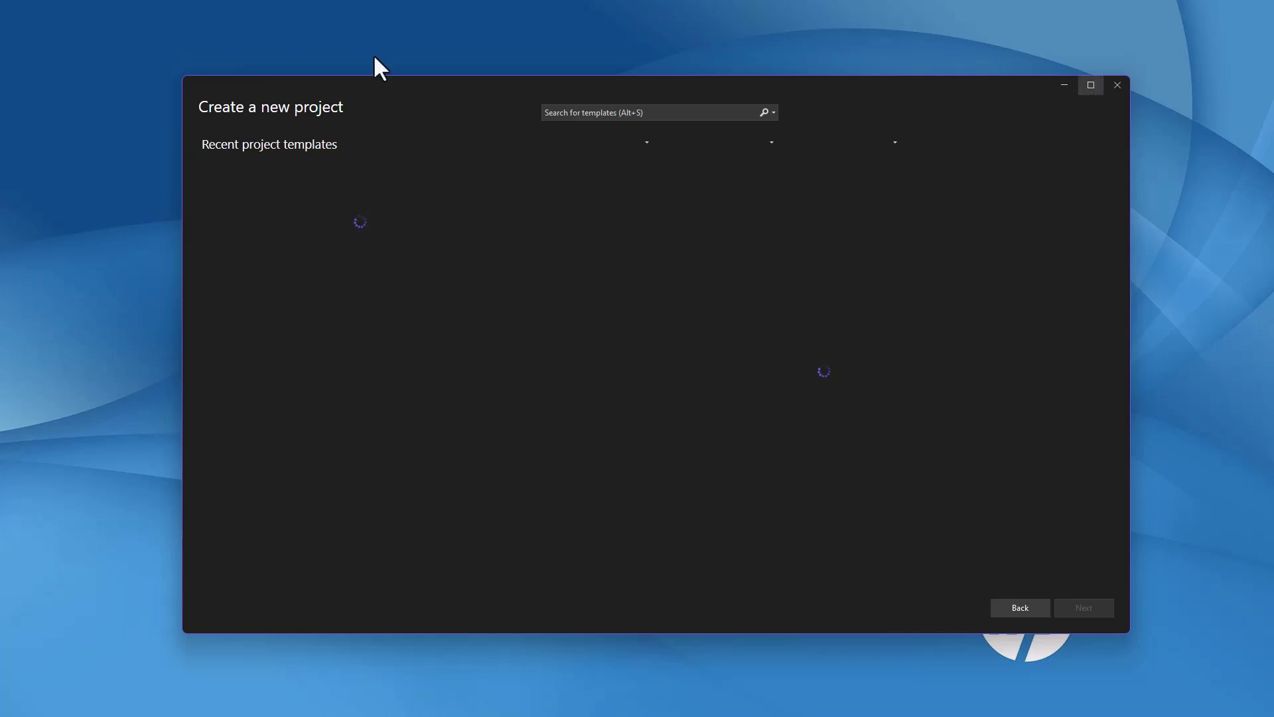
pyautogui.doubleClick(256, 80)
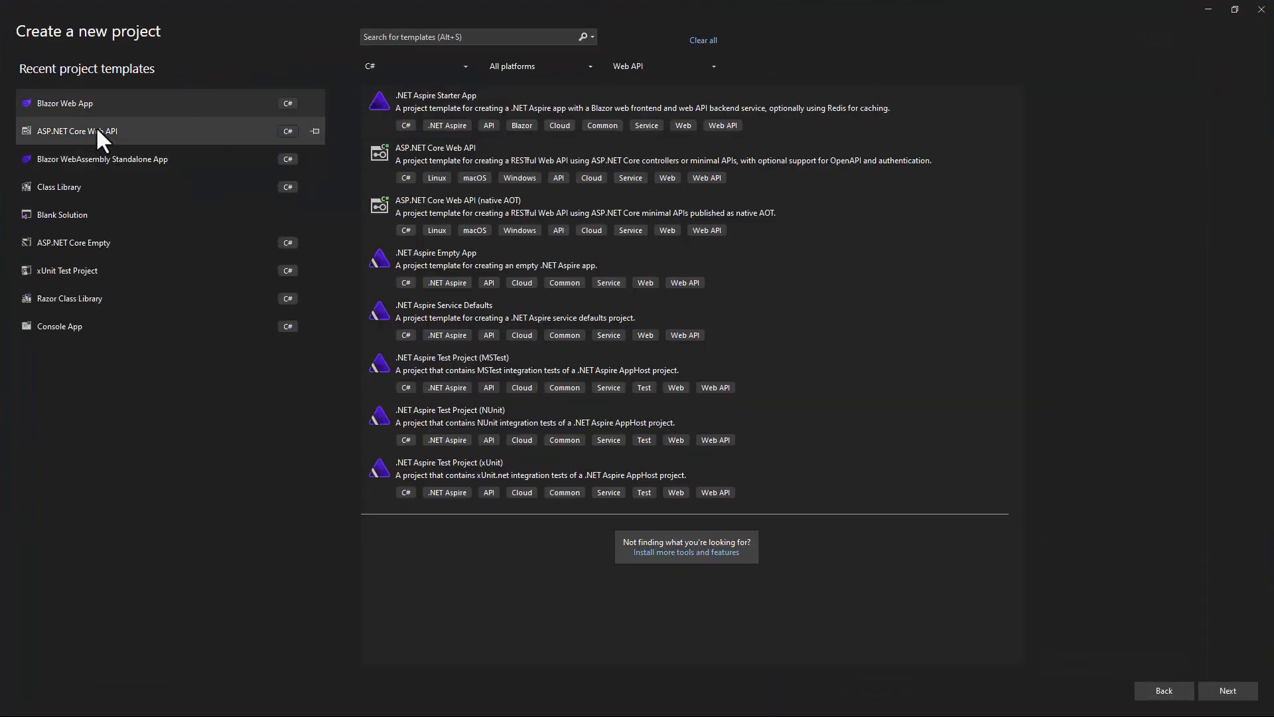
pyautogui.doubleClick(96, 126)
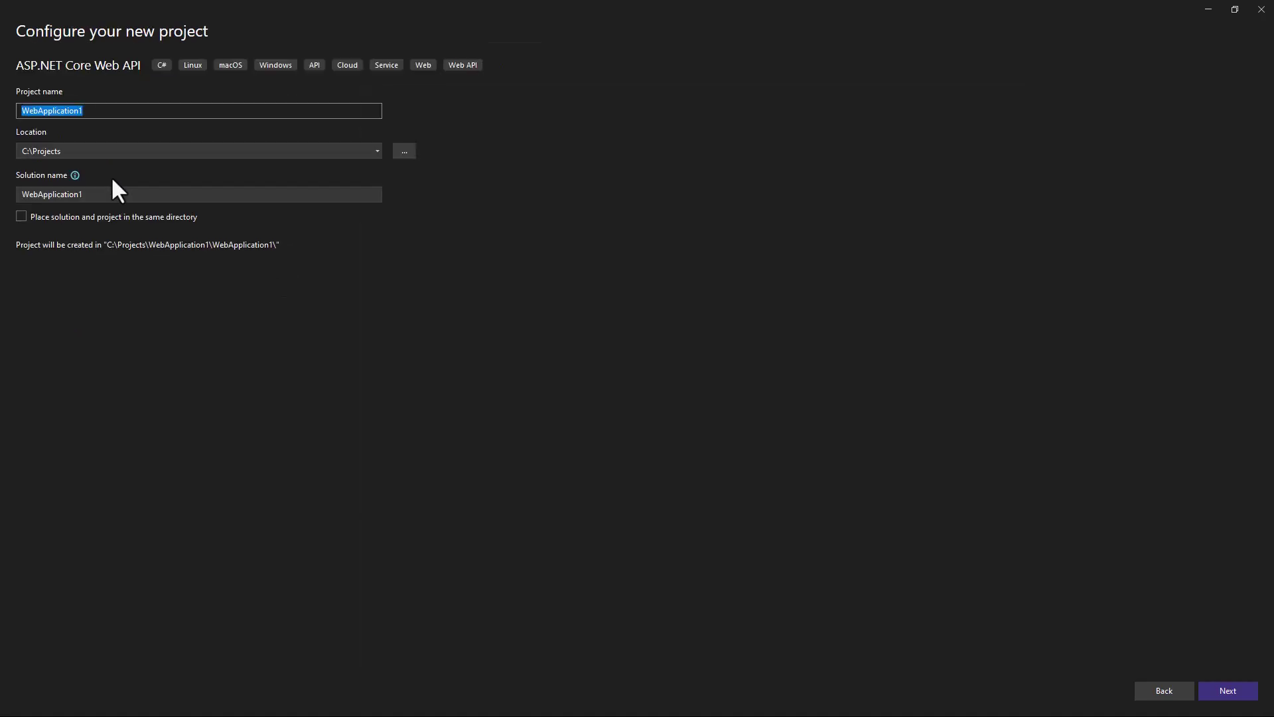
pyautogui.write('Demo')
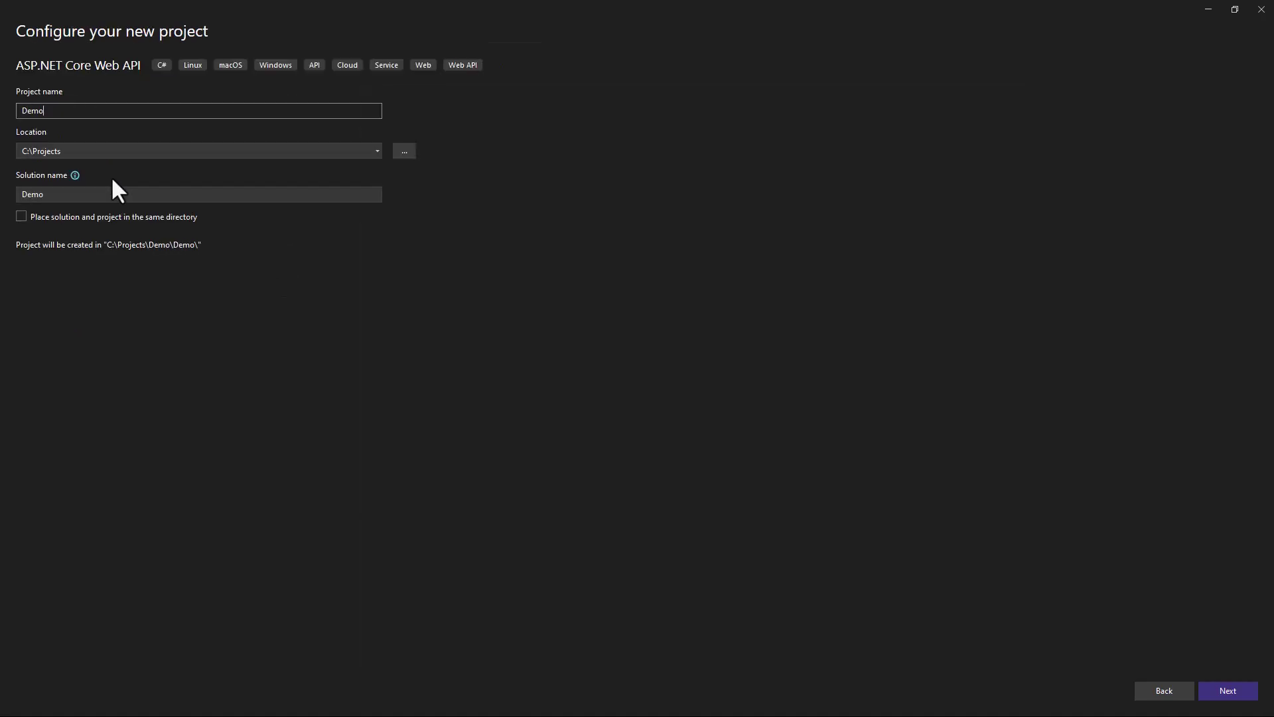
pyautogui.write('Hybrid')
pyautogui.write('Cachin')
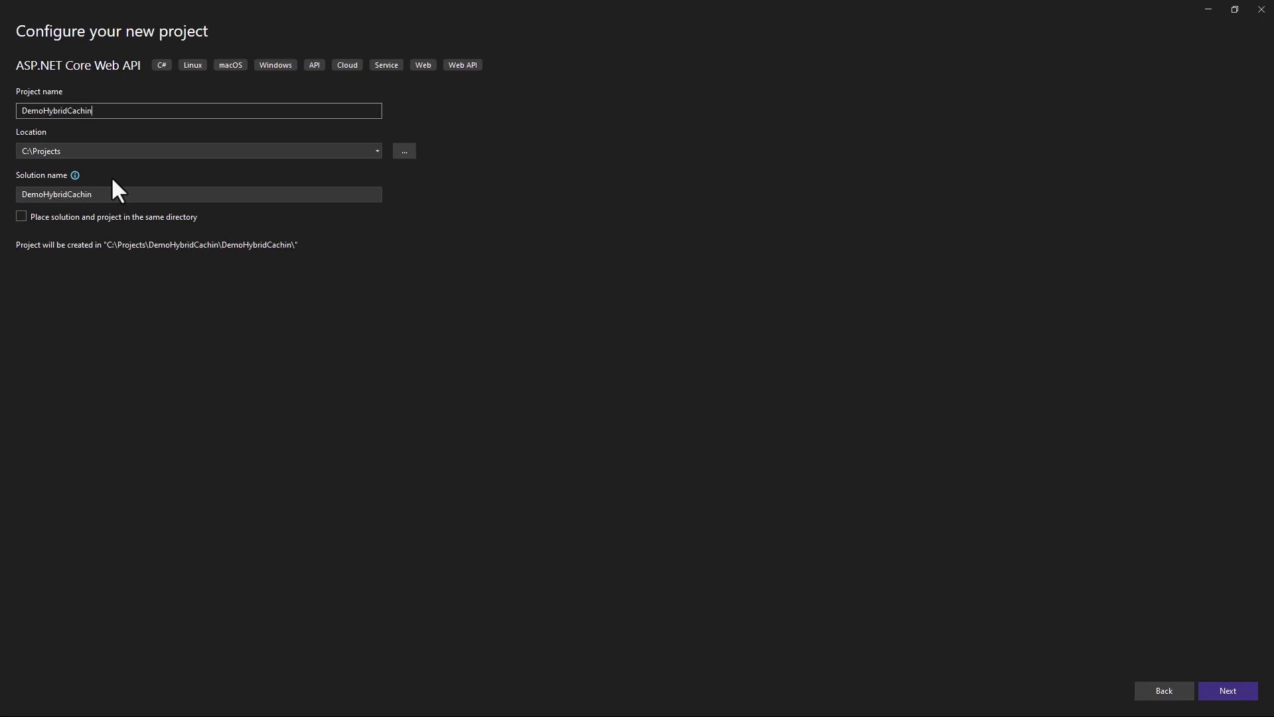
pyautogui.write('gInWebAPI')
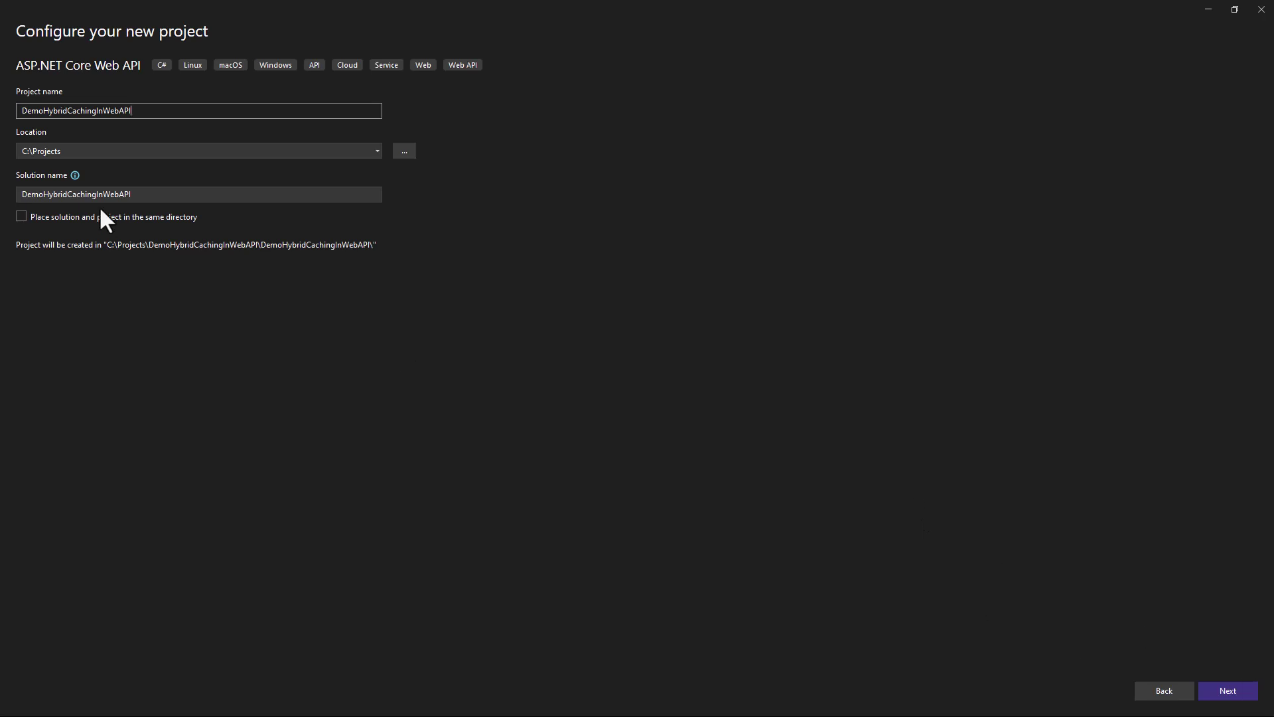
# Create DemoHybridCachingInWebAPI on .NET 9.0 (Preview) with Use controllers enabled
pyautogui.click(1228, 690)
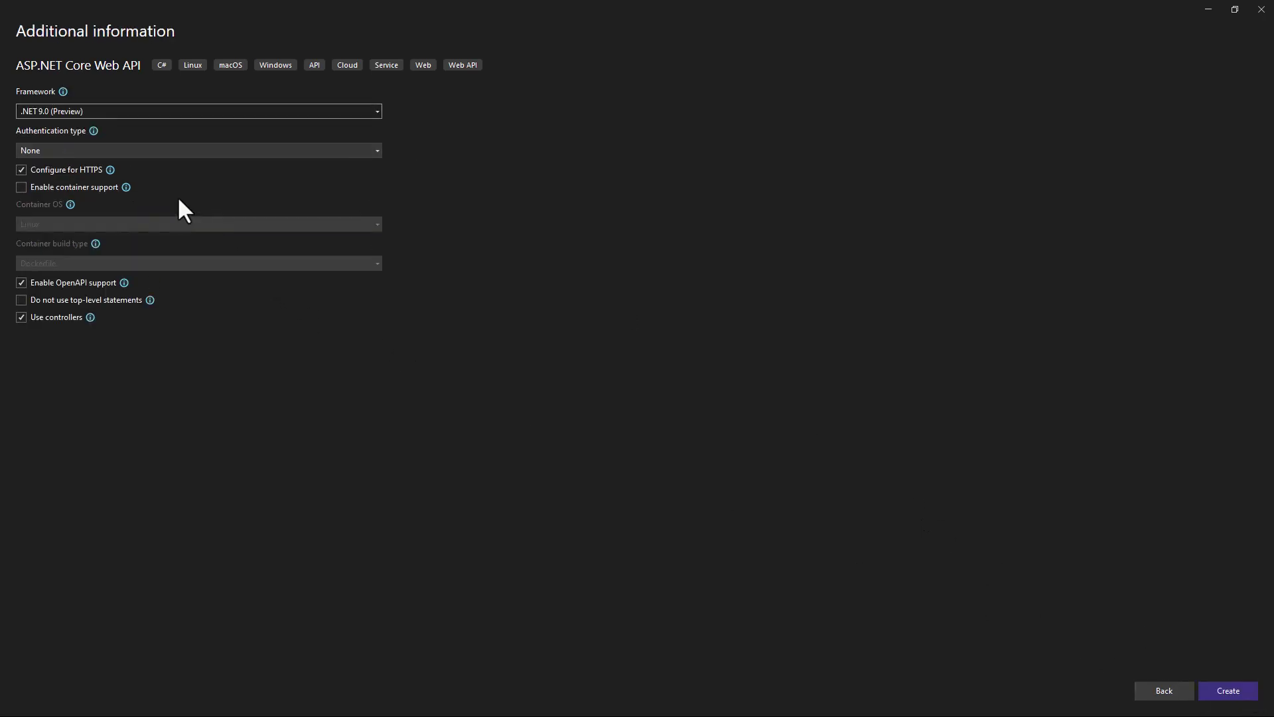
pyautogui.click(68, 108)
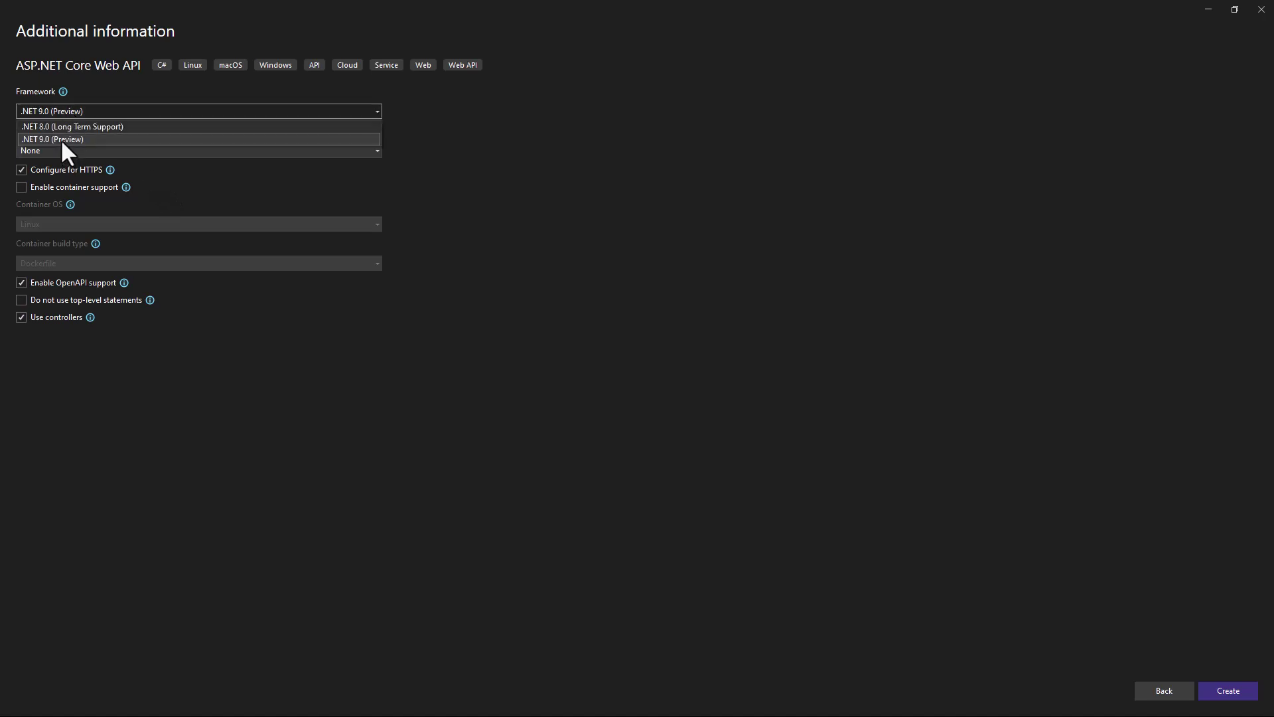
pyautogui.click(59, 139)
pyautogui.click(71, 109)
pyautogui.click(55, 138)
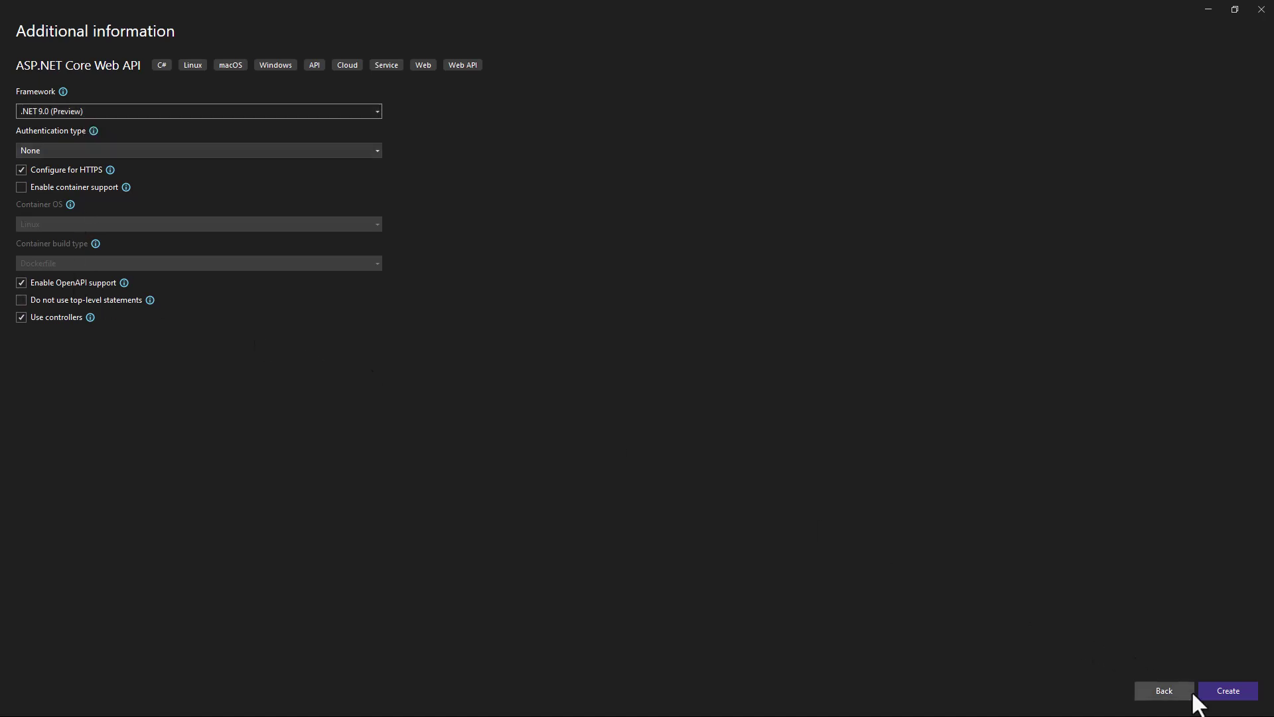
pyautogui.click(1229, 687)
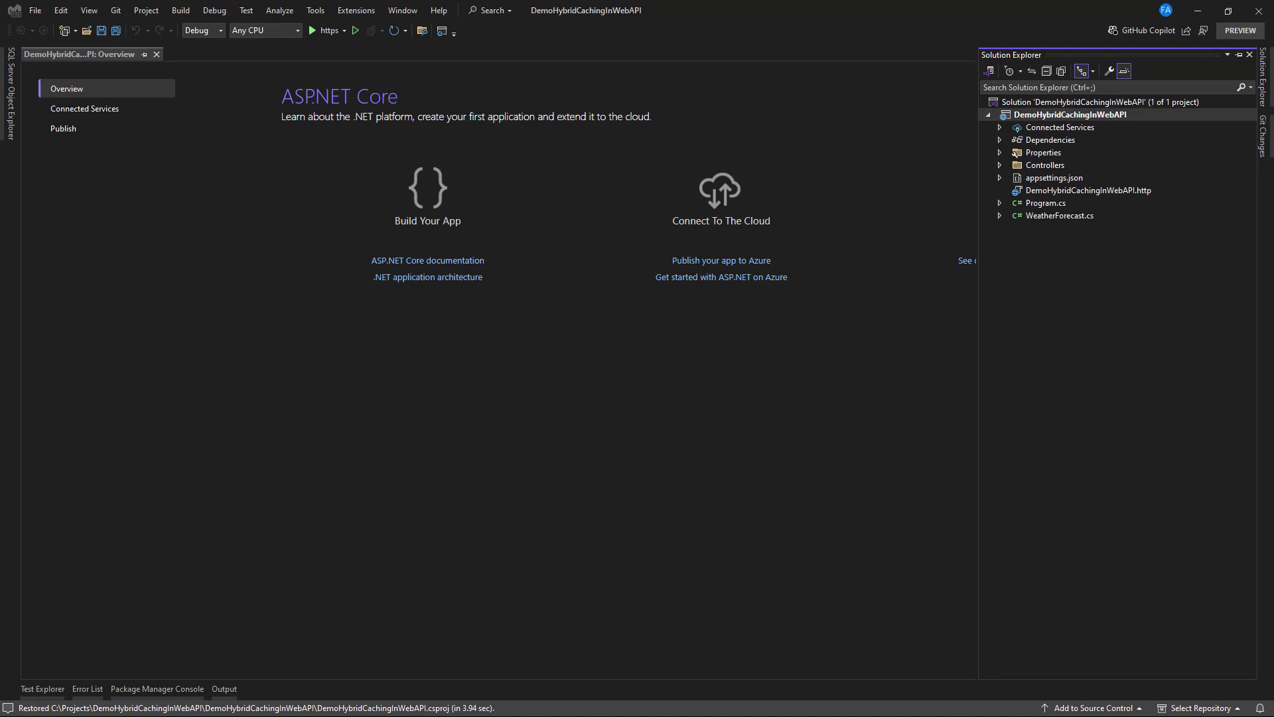
# Install prerelease Microsoft.Extensions.Caching.Hybrid 9.0.0-preview.7.24406.2 from NuGet, accepting the license
pyautogui.click(1033, 141)
pyautogui.rightClick(1050, 140)
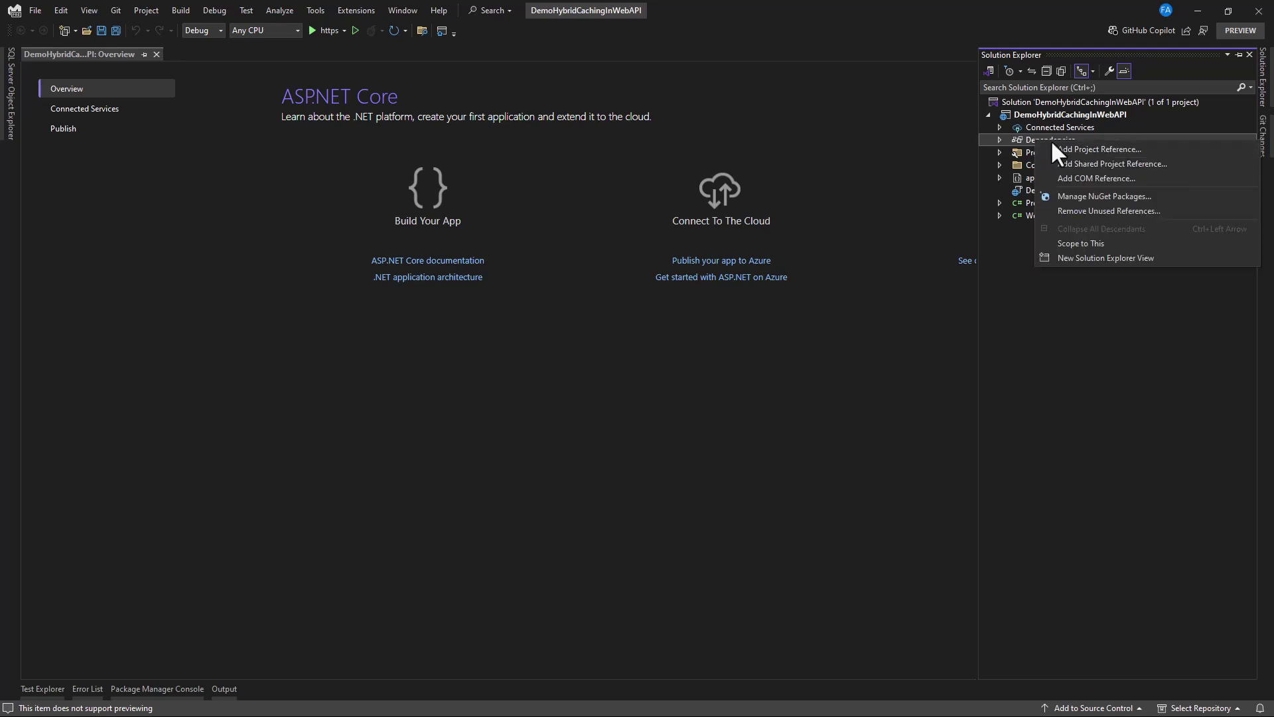
pyautogui.click(1074, 197)
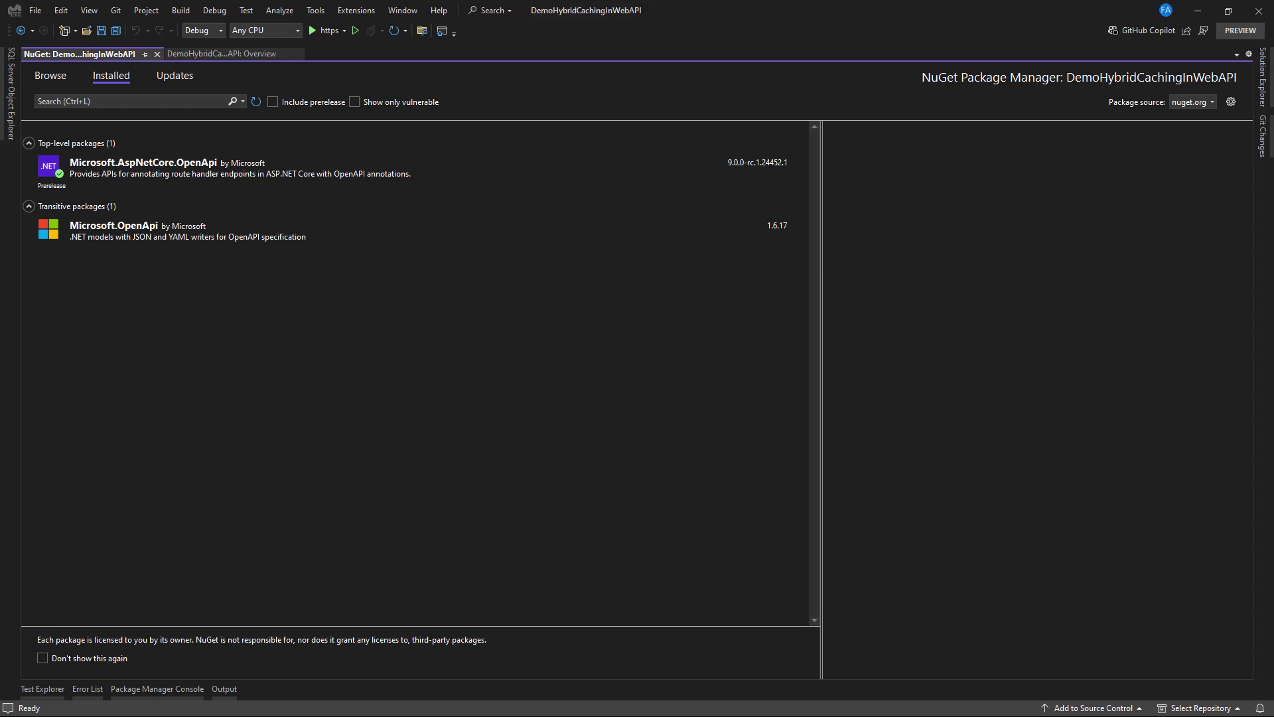
pyautogui.click(46, 77)
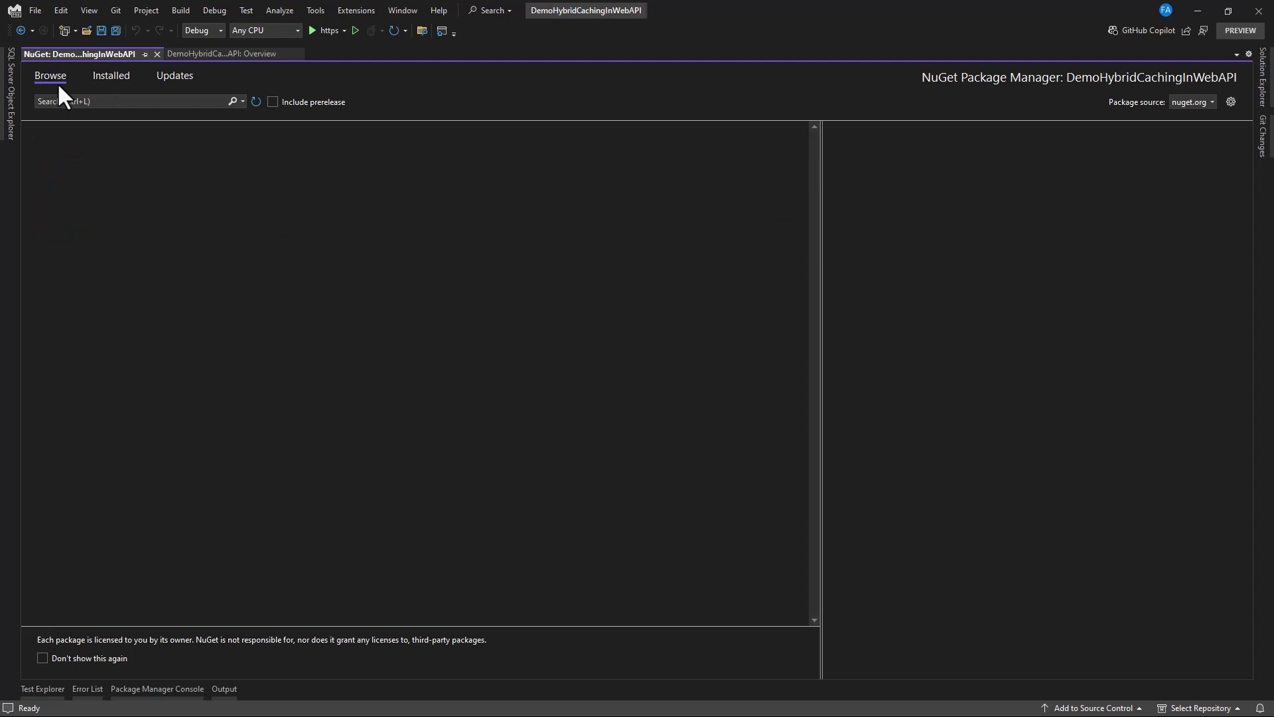
pyautogui.click(88, 101)
pyautogui.write('Microsoft.Extensions.Caching.Hybrid')
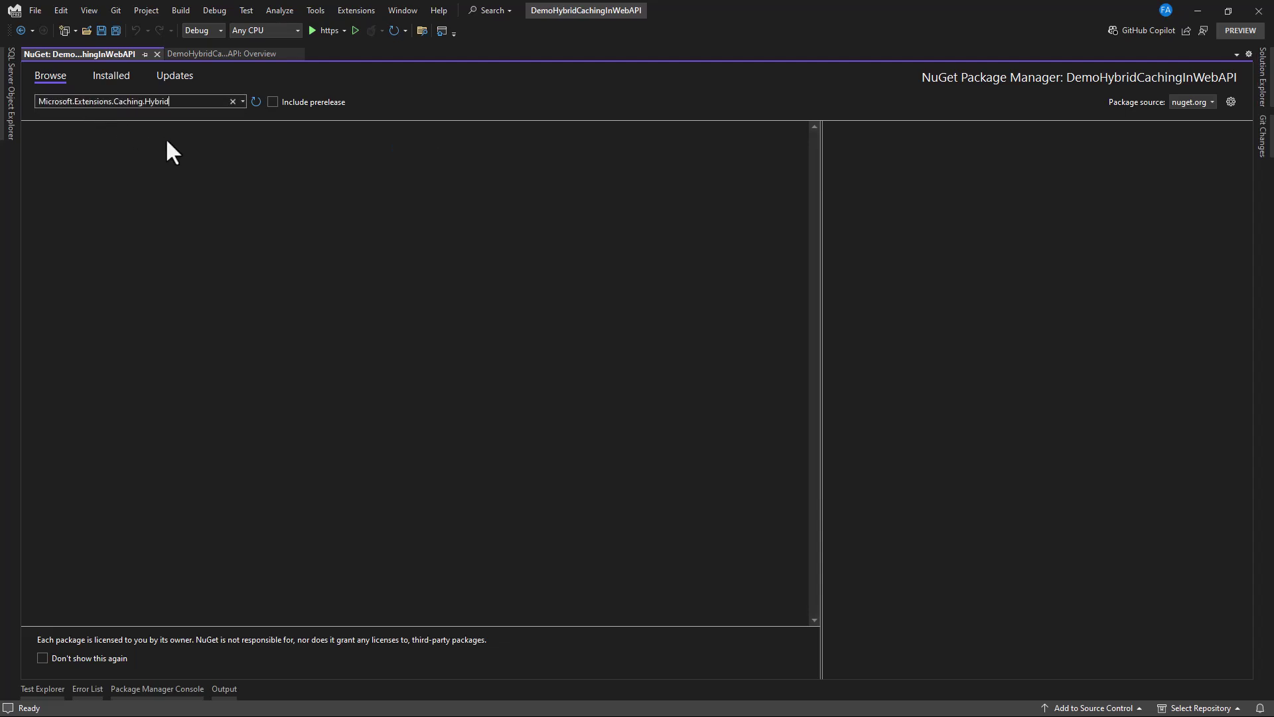
pyautogui.click(272, 102)
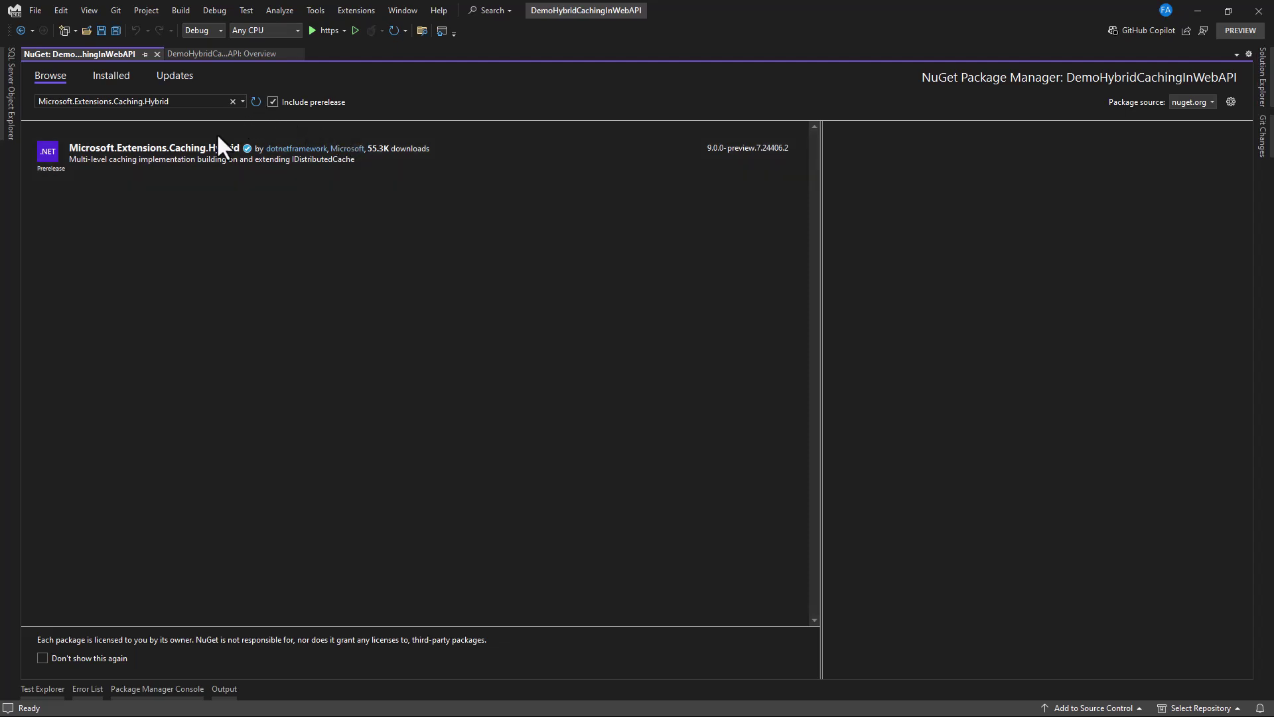
pyautogui.click(138, 154)
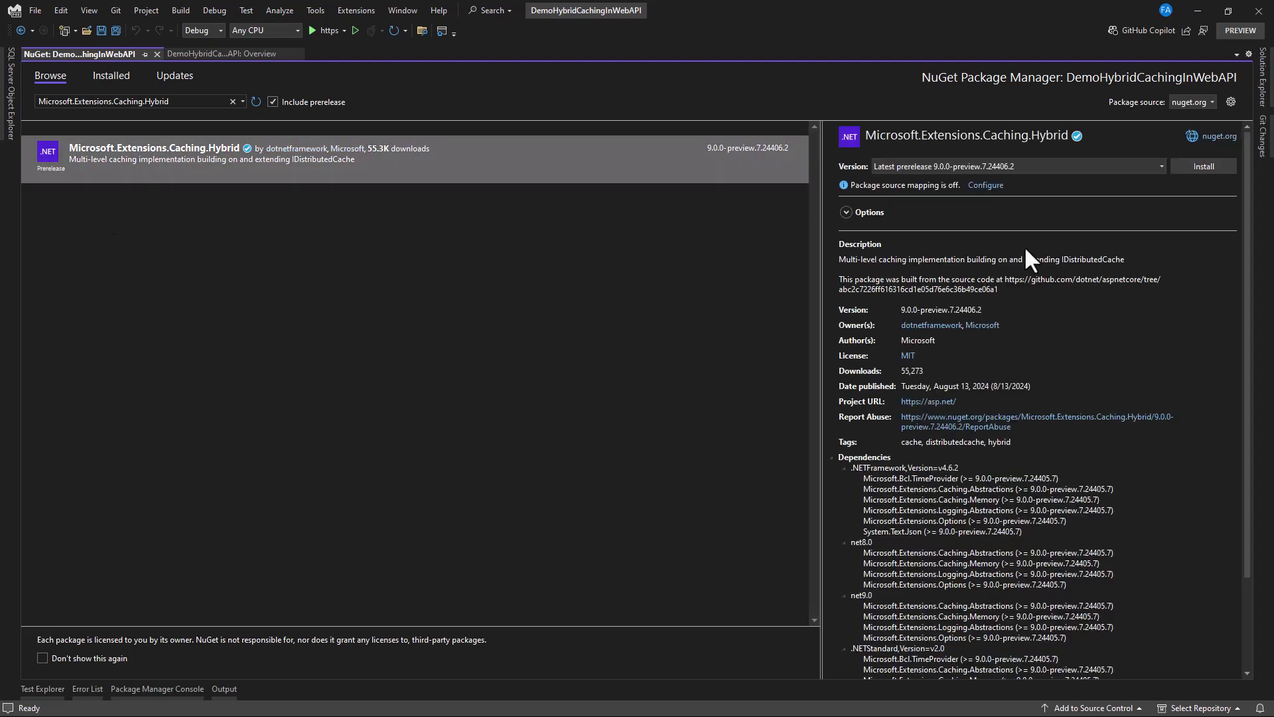
pyautogui.click(1204, 166)
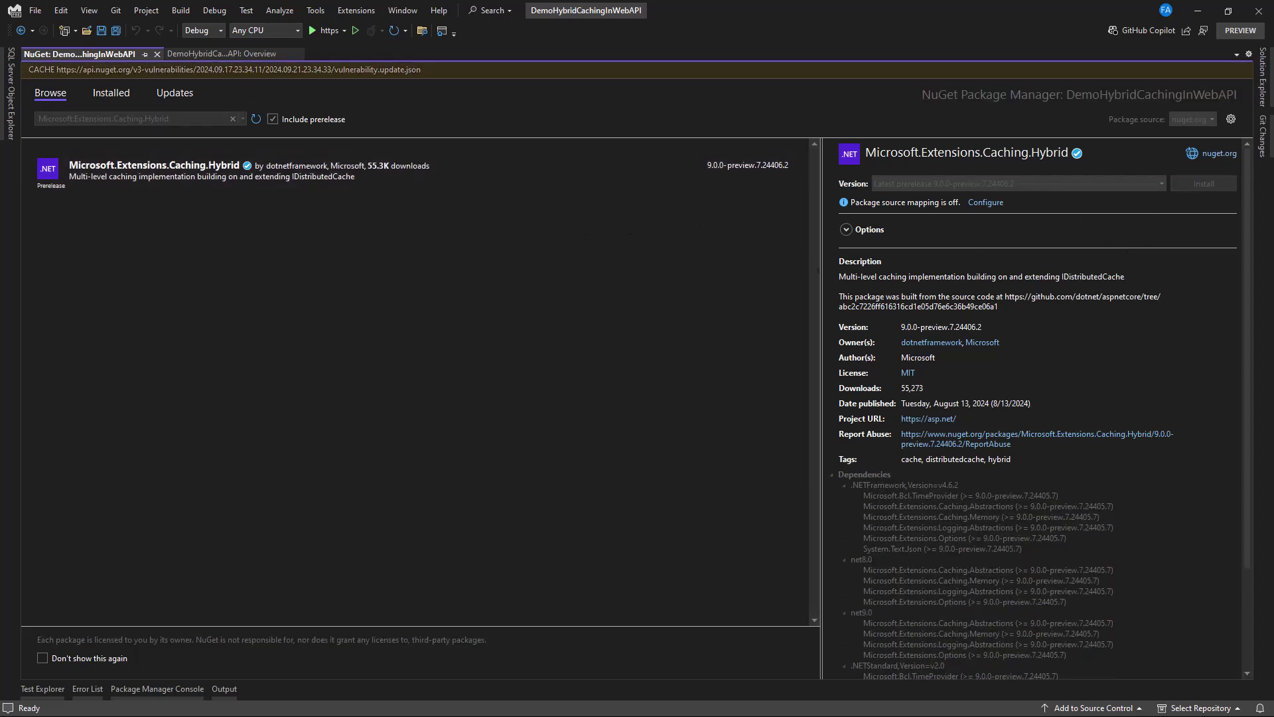
pyautogui.click(693, 503)
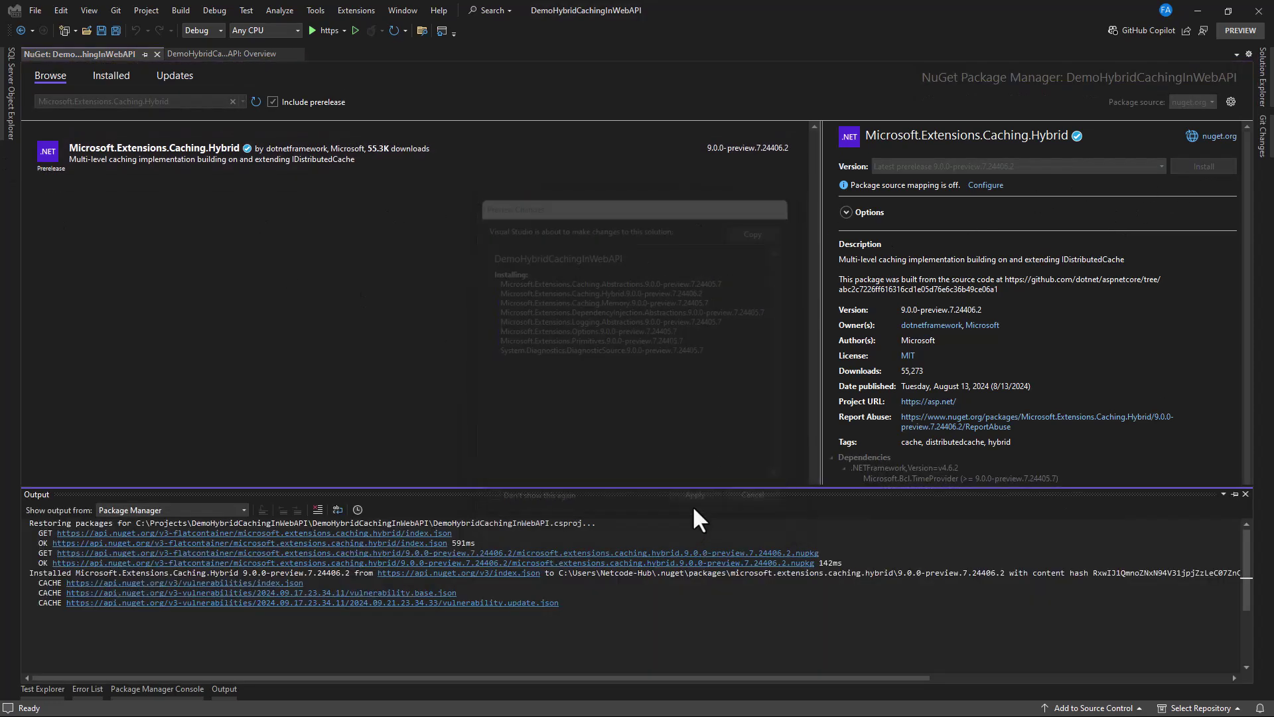
pyautogui.click(676, 487)
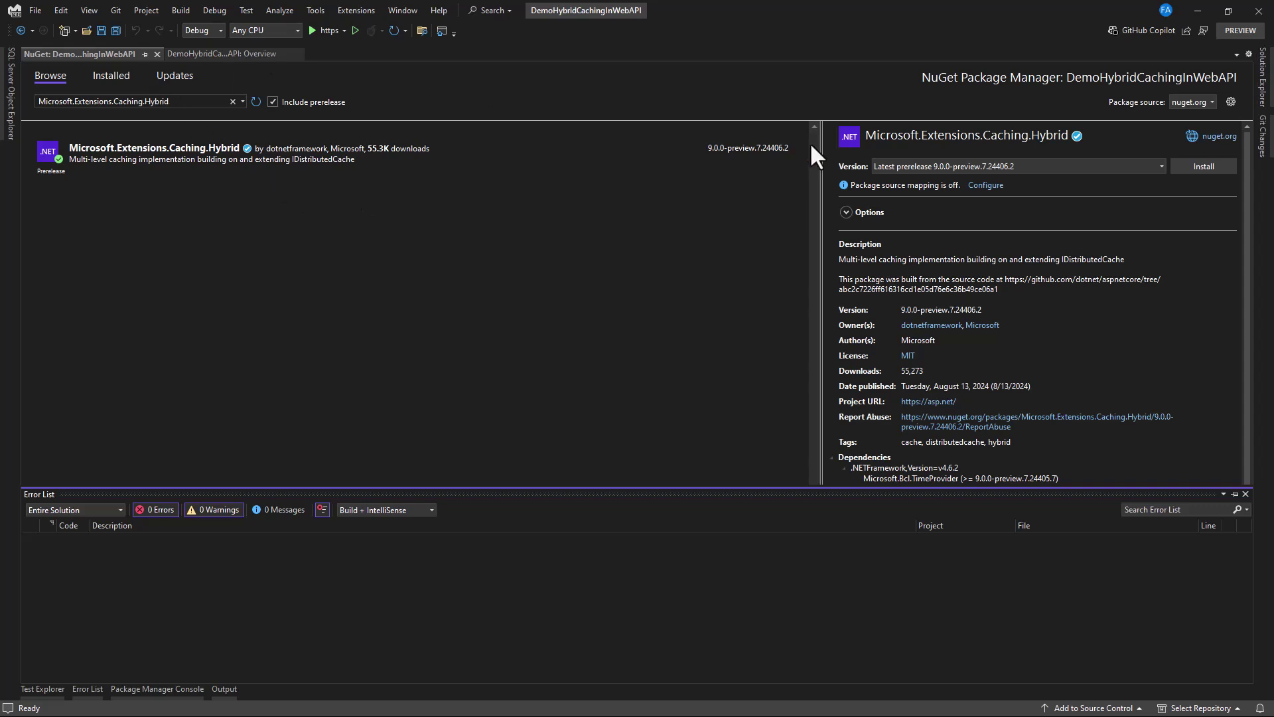
# Open Program.cs from Solution Explorer
pyautogui.click(1267, 94)
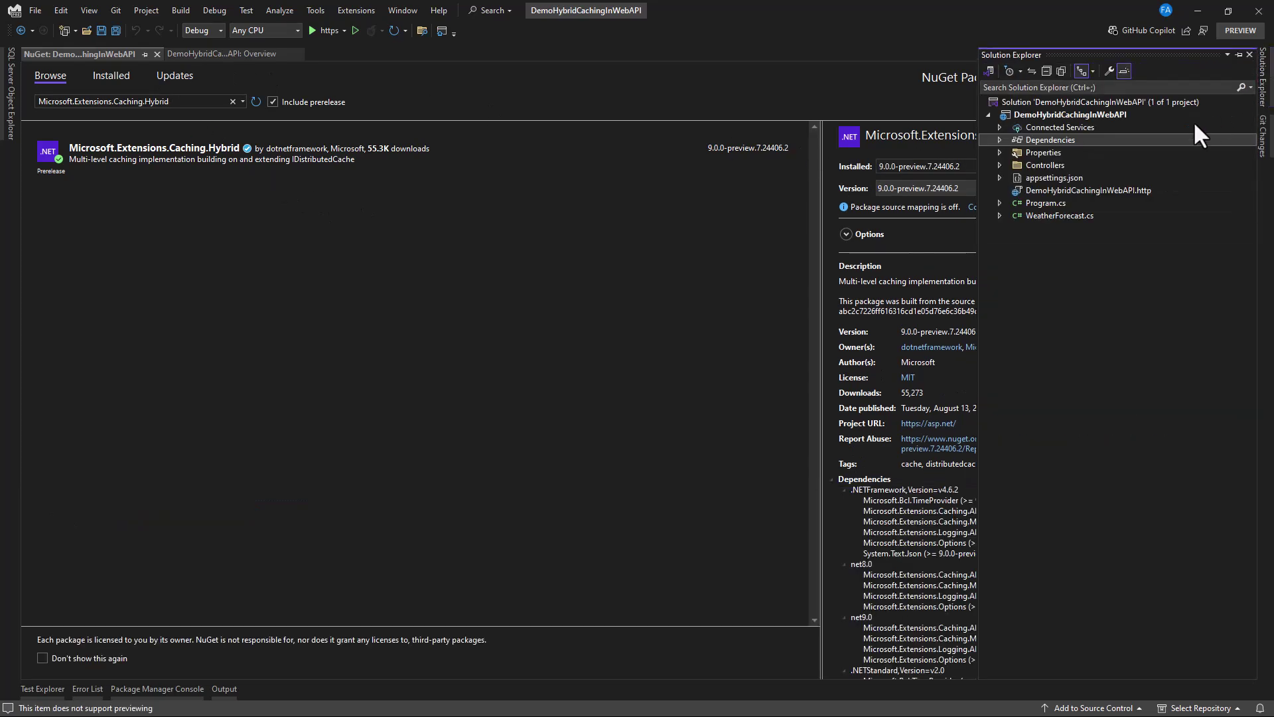
pyautogui.click(1047, 202)
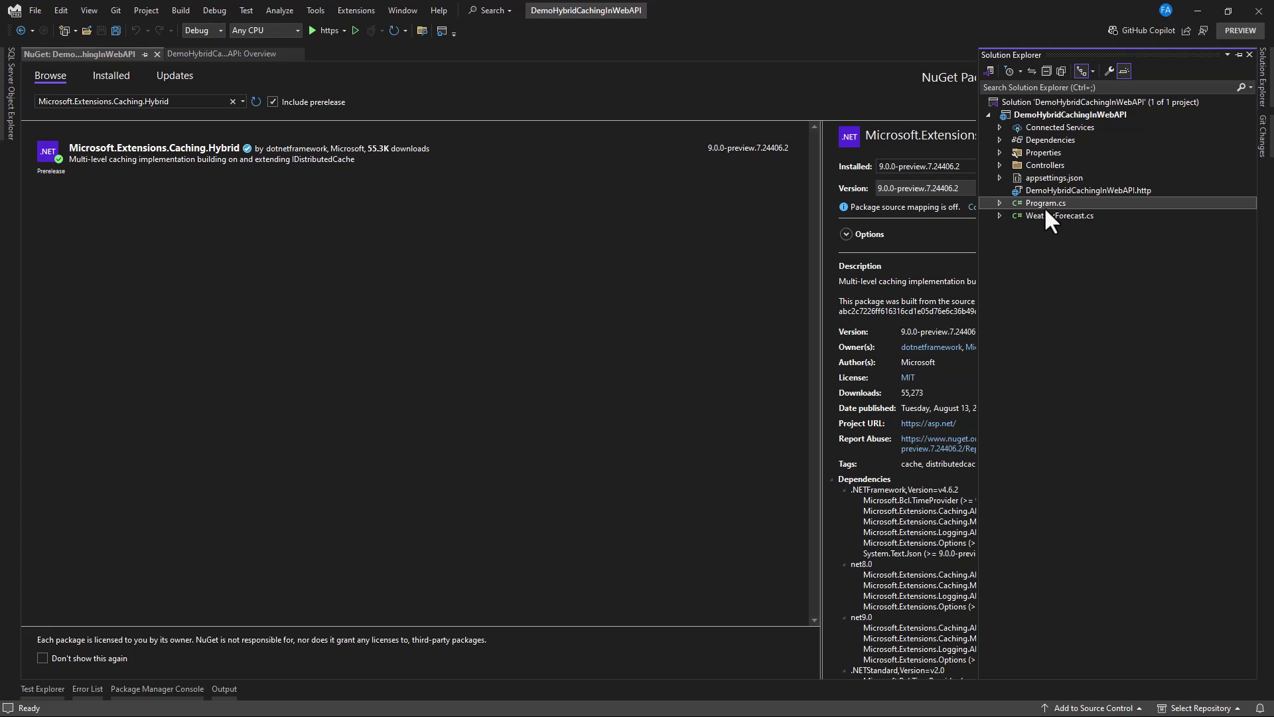
pyautogui.doubleClick(1045, 204)
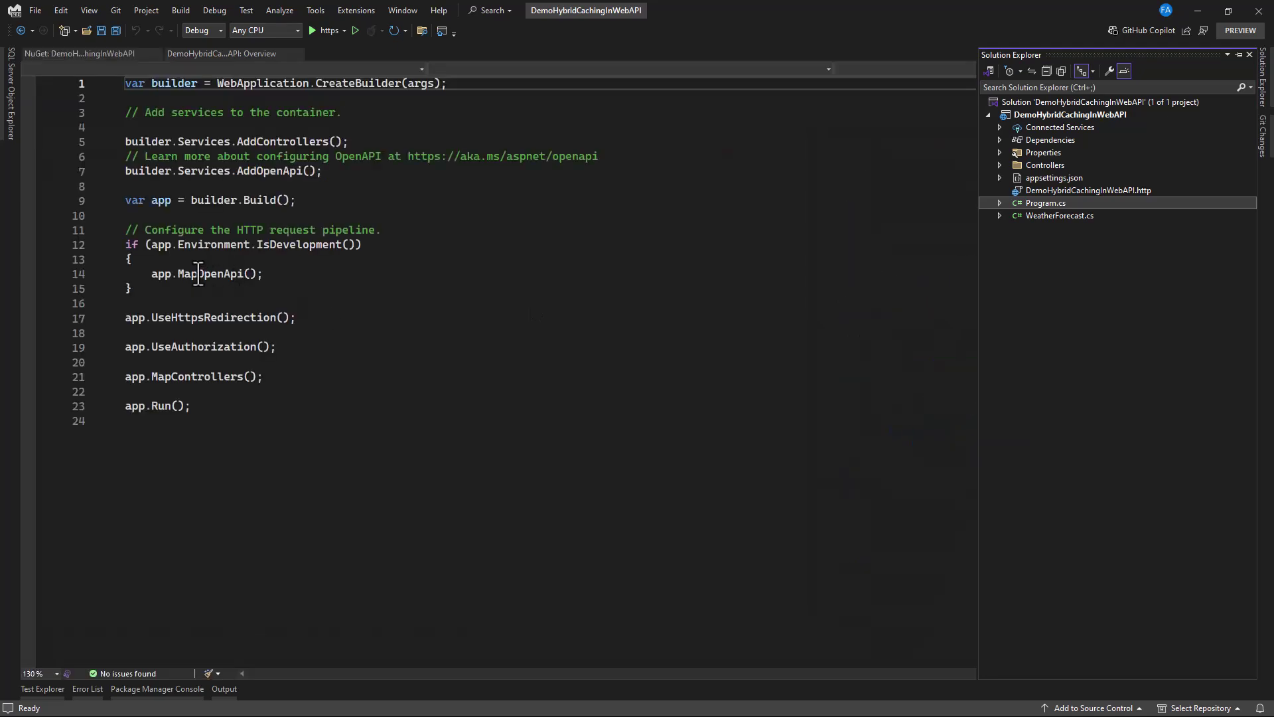
pyautogui.scroll(3, 177, 204)
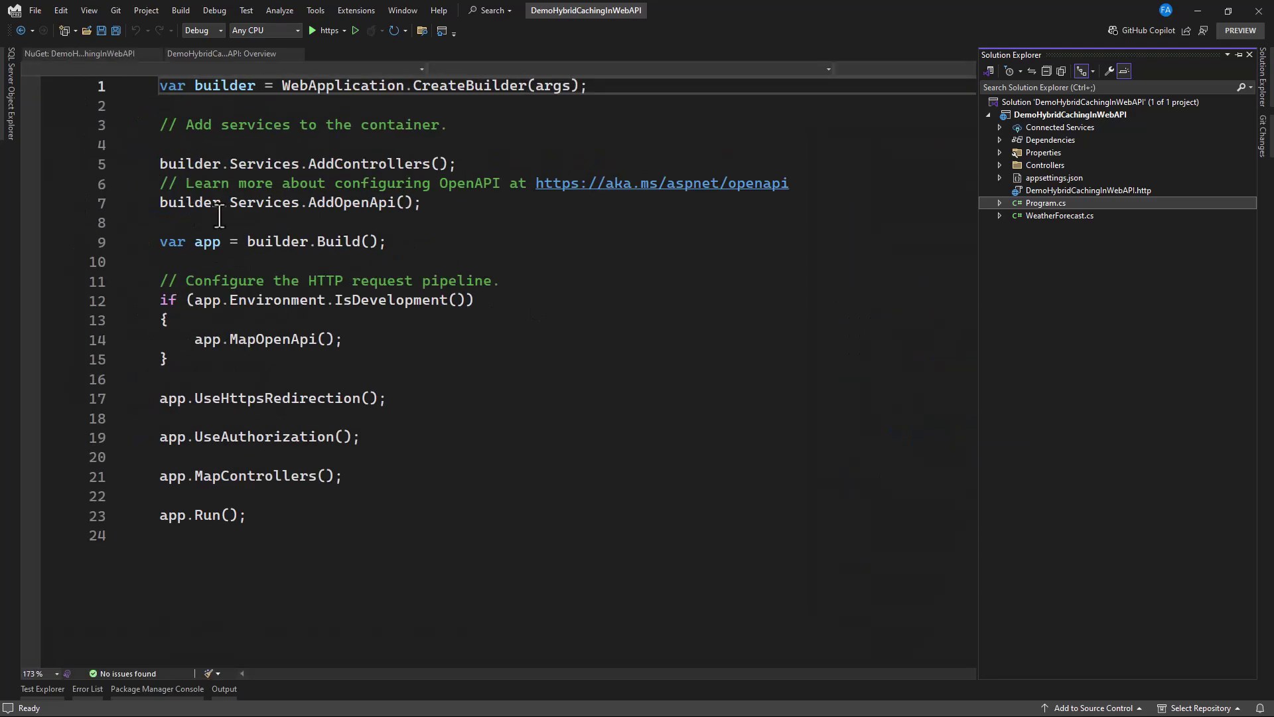
pyautogui.keyDown('ctrl'); pyautogui.scroll(1, 221, 219); pyautogui.keyUp('ctrl')
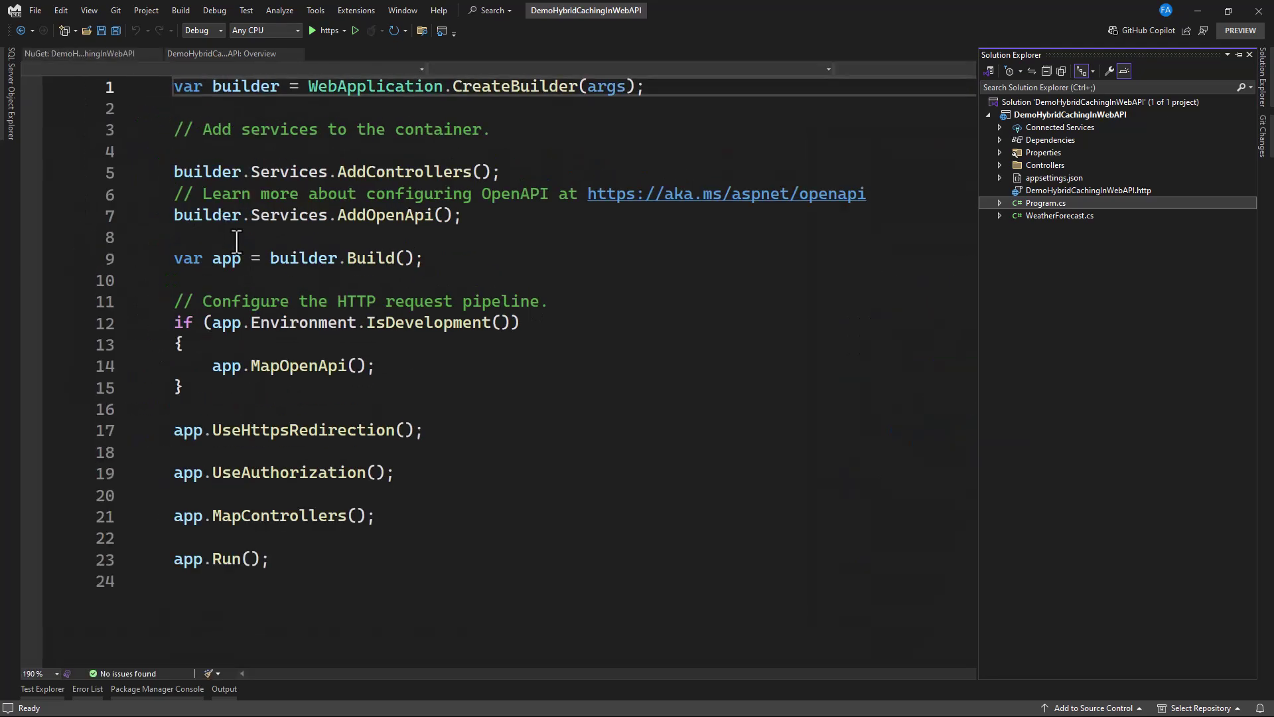
# Add builder.Services.AddMemoryCache(); on line 8 of Program.cs
pyautogui.click(238, 238)
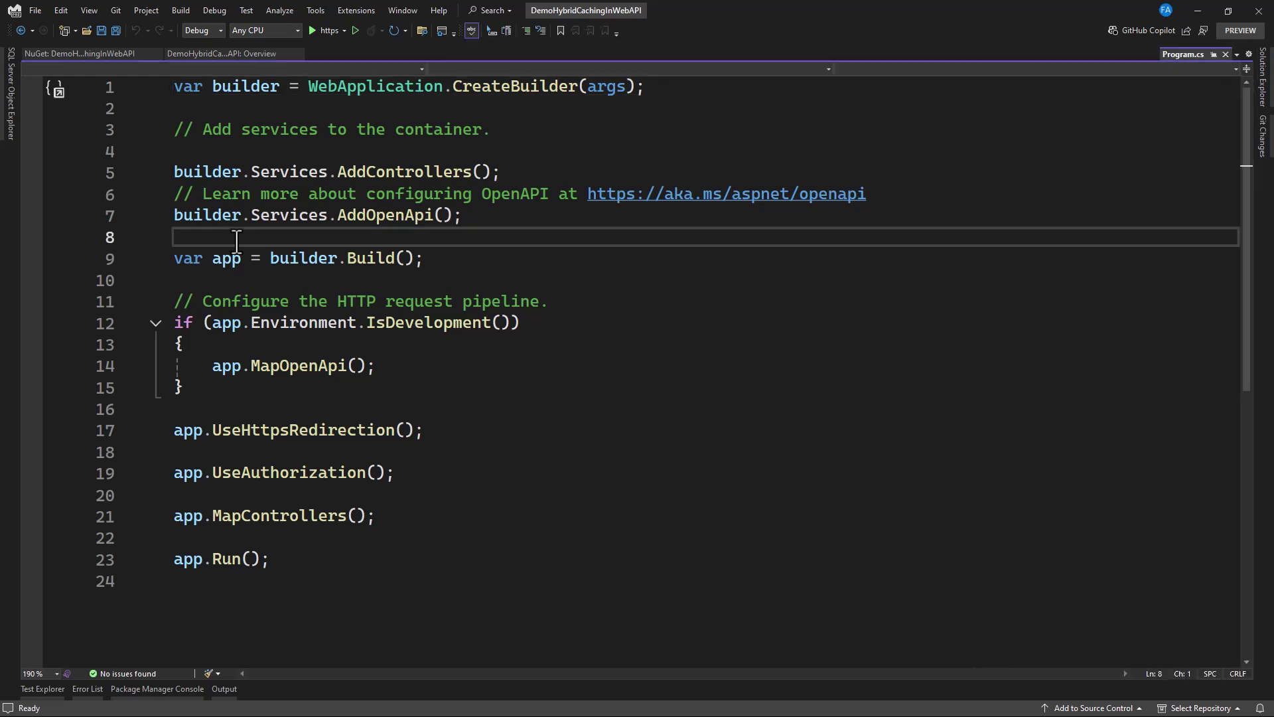
pyautogui.write('builder.s')
pyautogui.hotkey('ctrl', 'space')
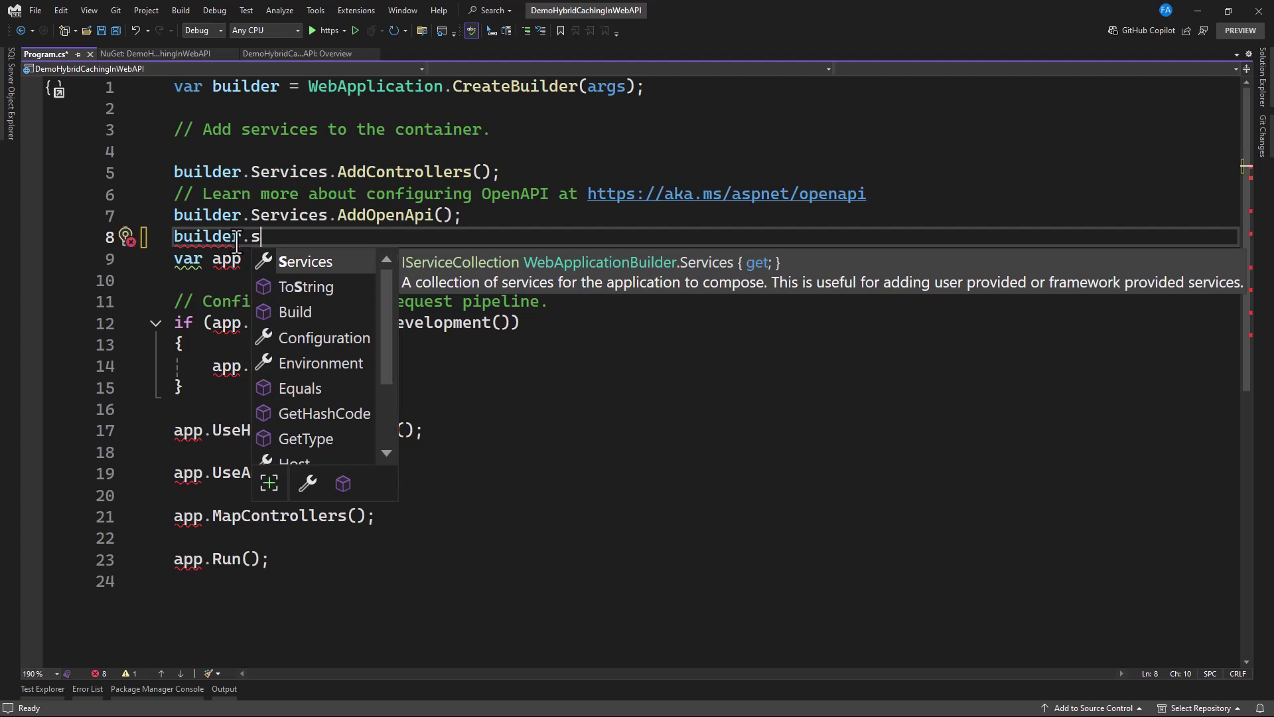
pyautogui.write('.Add')
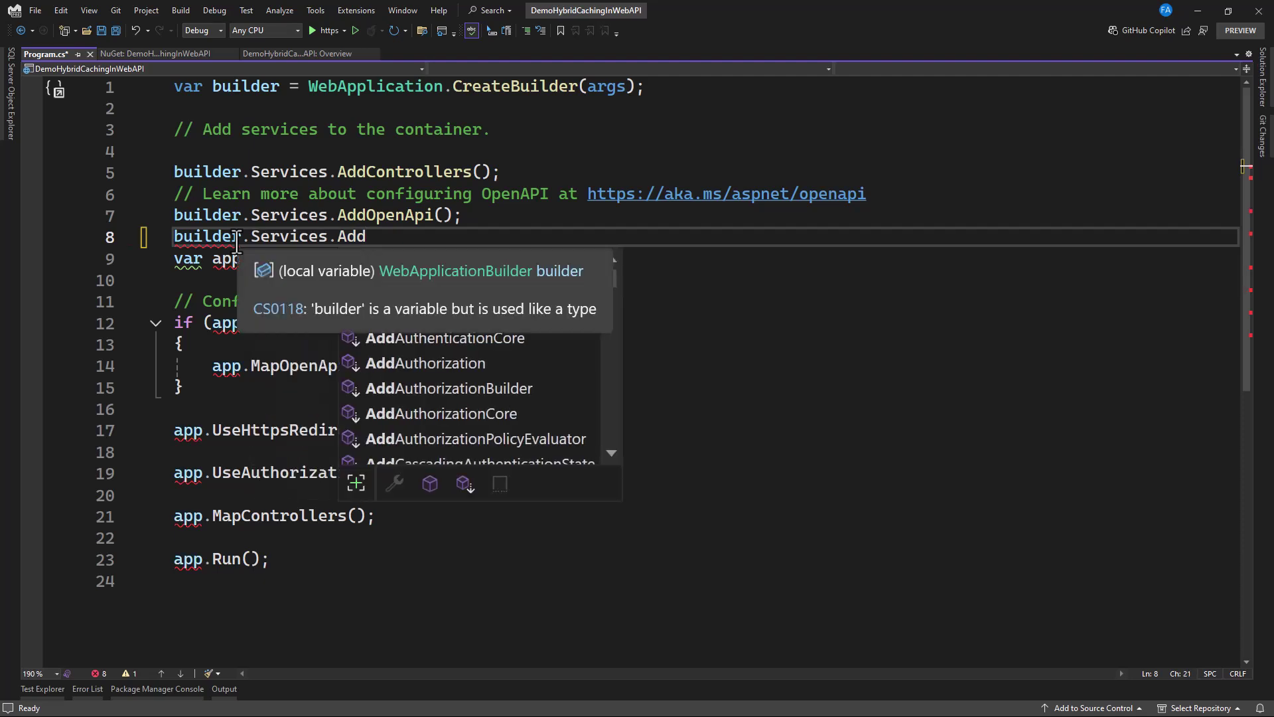
pyautogui.write('m')
pyautogui.press('Tab')
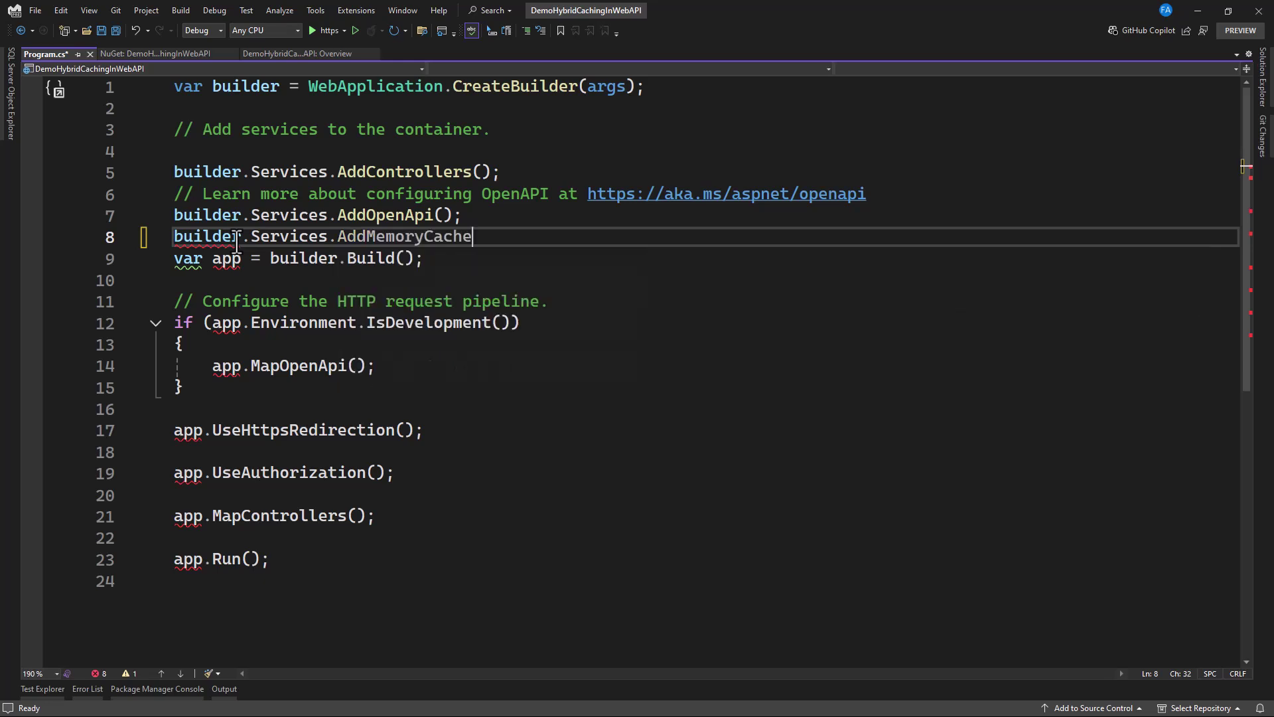
pyautogui.write('();')
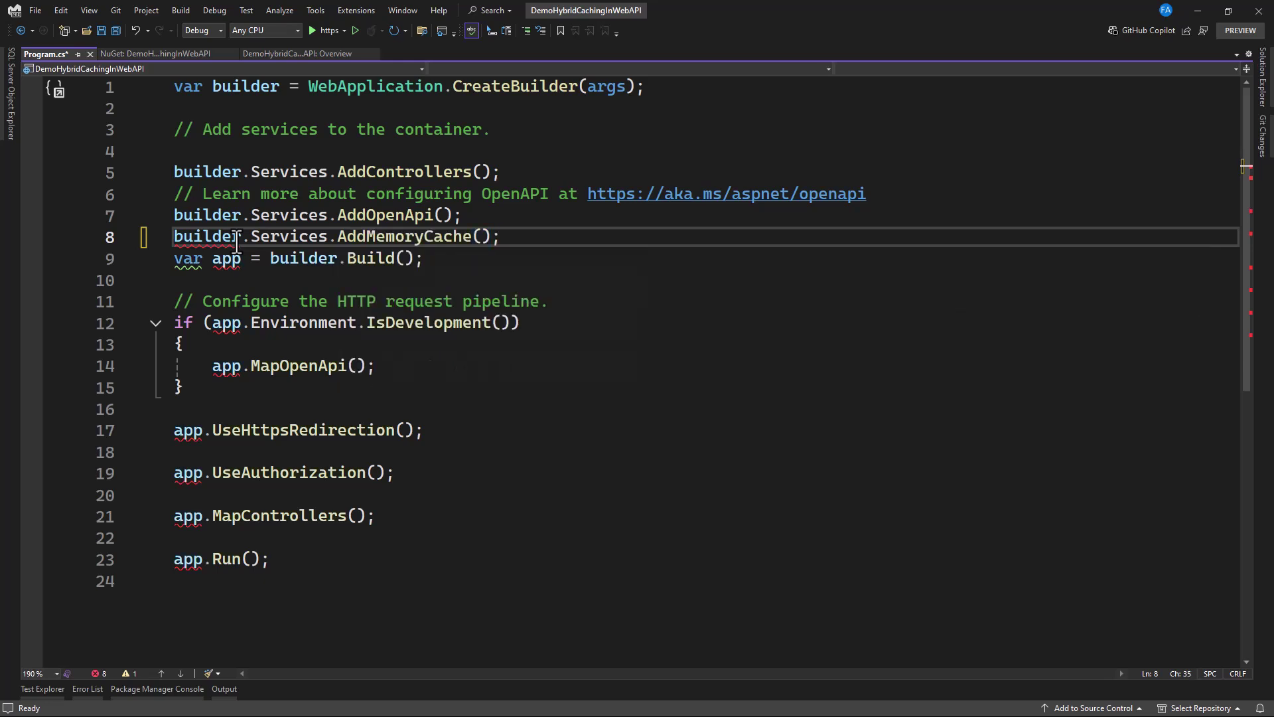
pyautogui.press('Return')
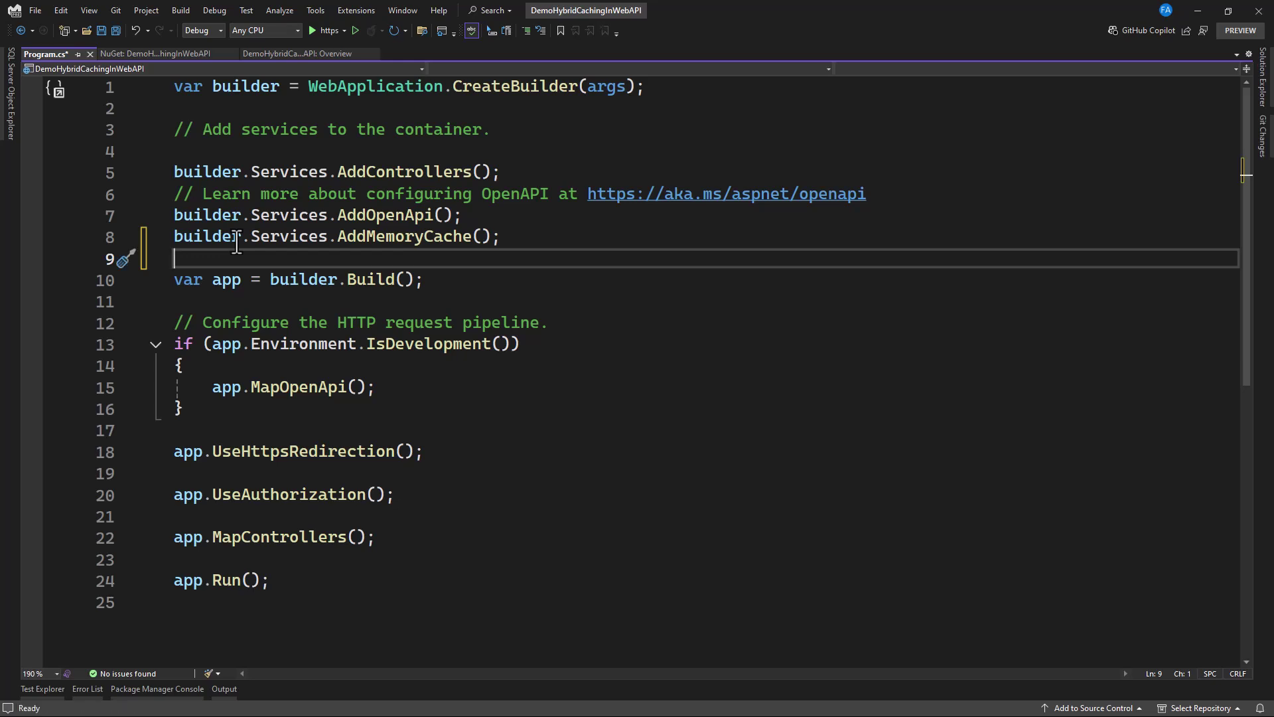
pyautogui.write('buil')
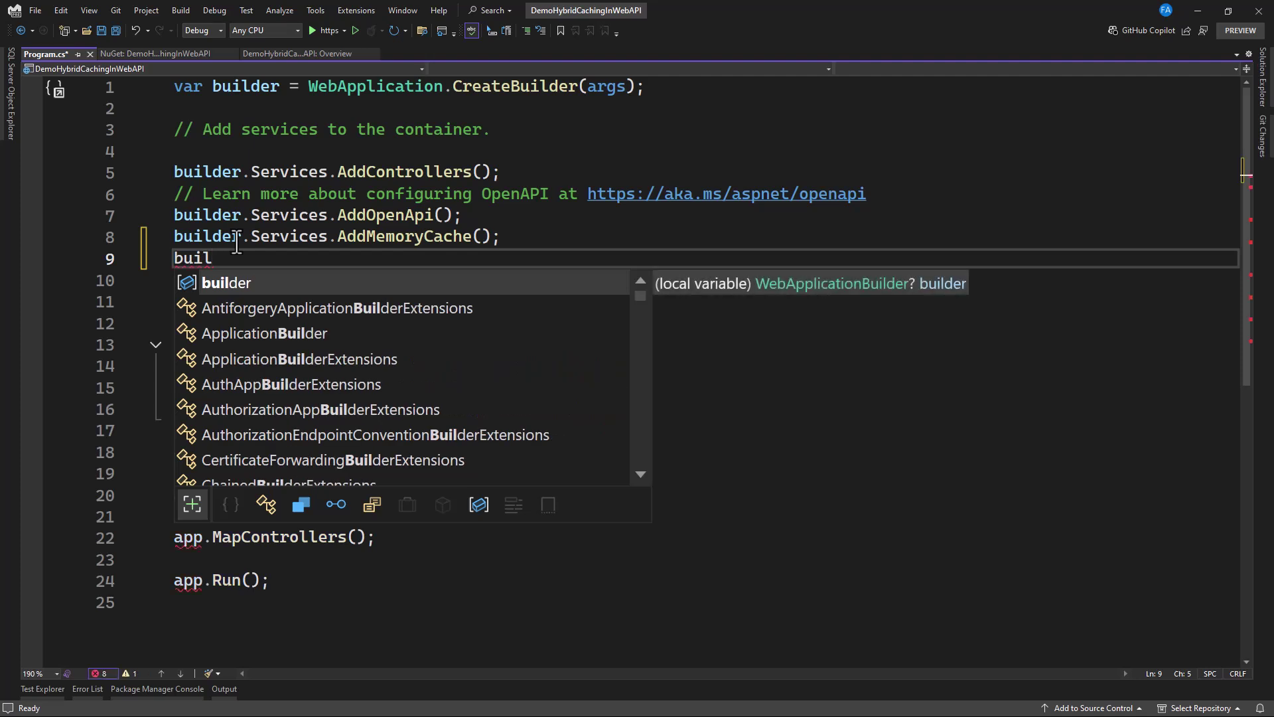
# Add builder.Services.AddDistributedMemoryCache(); and builder.Services.AddHybridCache(); on the following lines
pyautogui.press('Tab')
pyautogui.write('.')
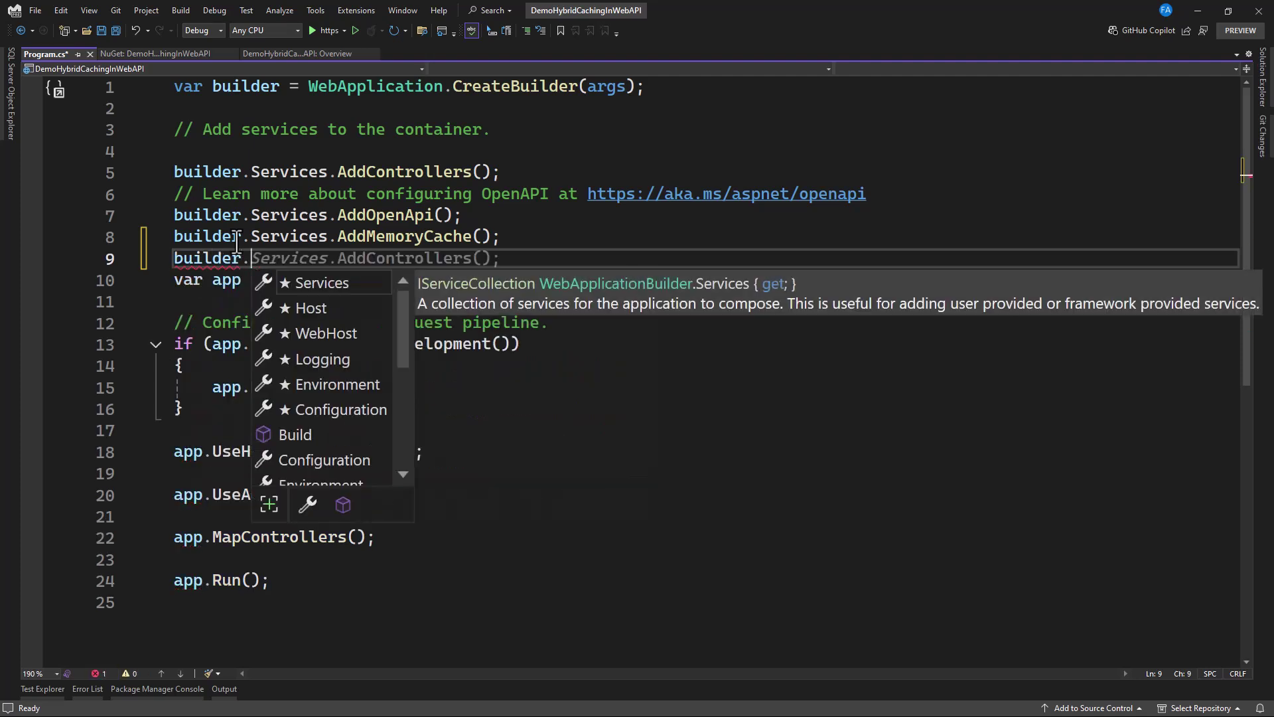
pyautogui.write('Services')
pyautogui.press('Tab')
pyautogui.write('.')
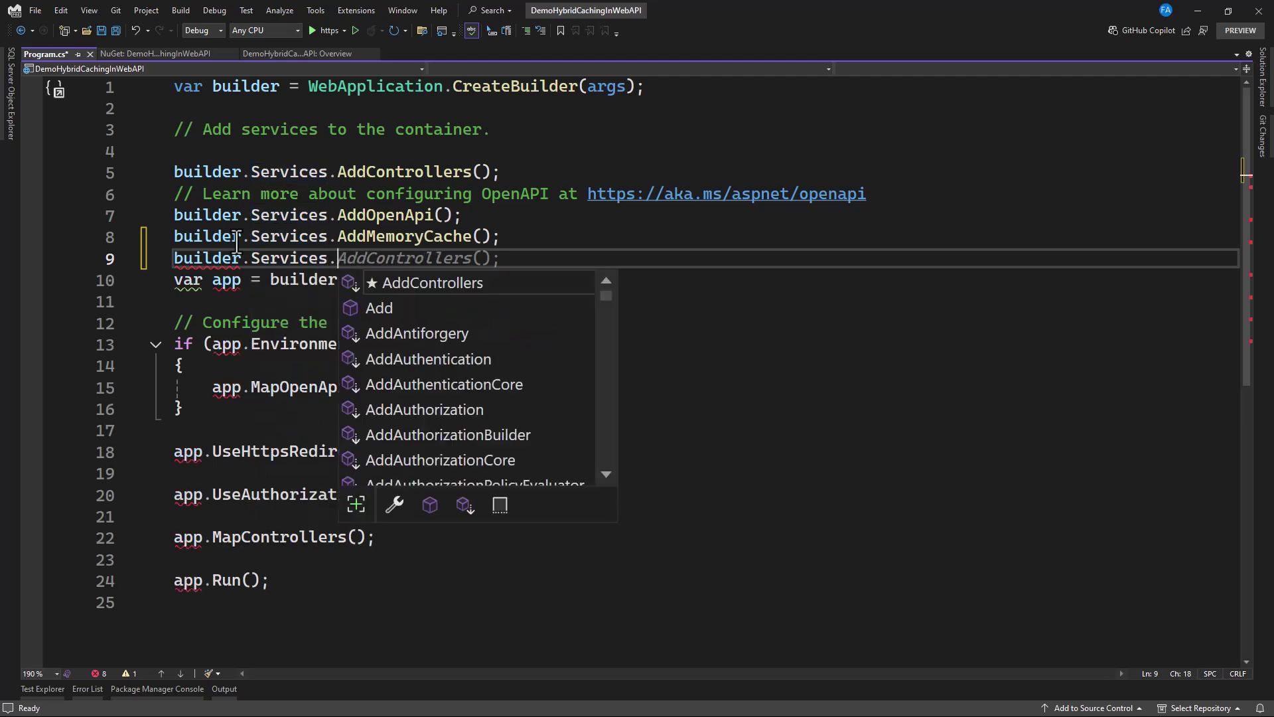
pyautogui.write('Adddi')
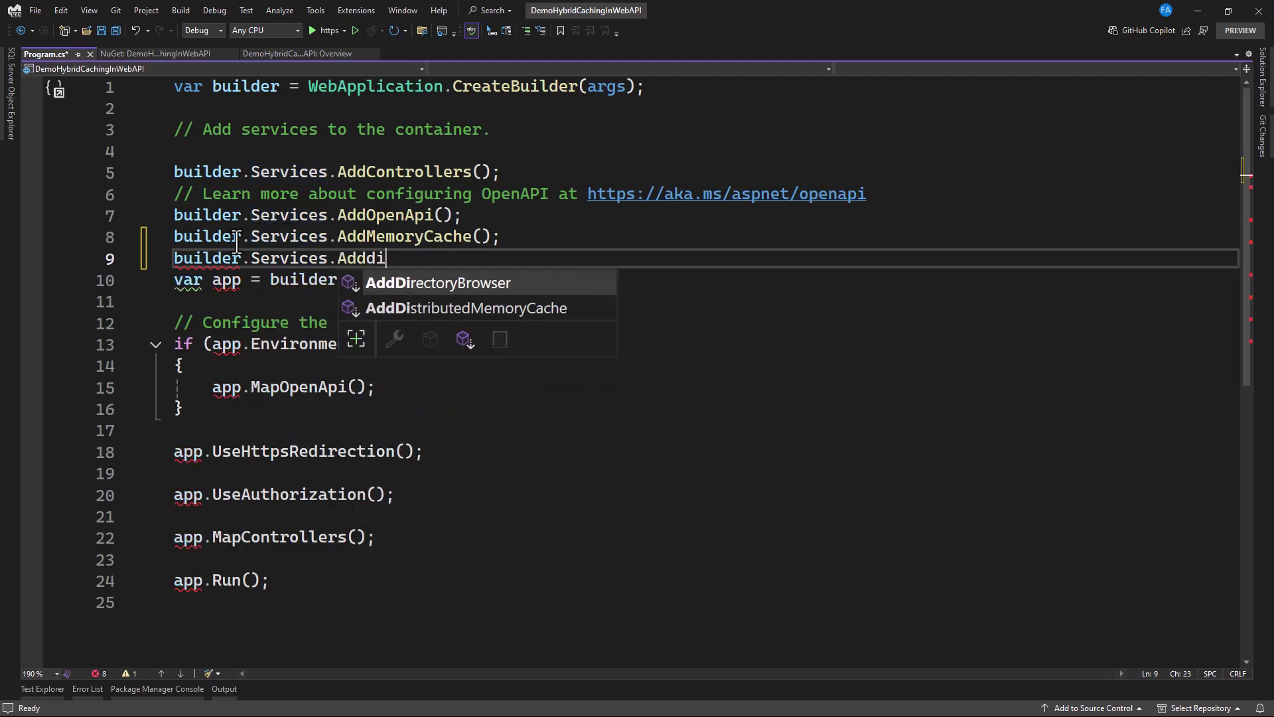
pyautogui.press('Down')
pyautogui.press('Tab')
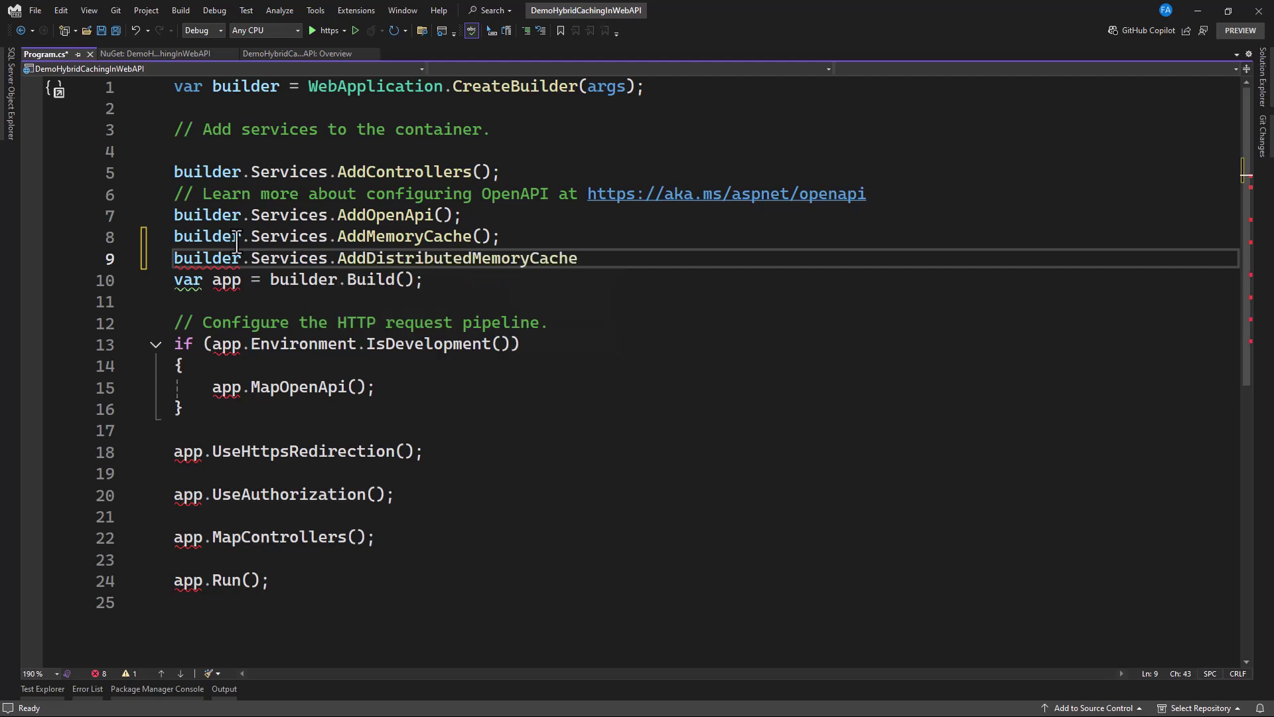
pyautogui.write('();')
pyautogui.press('Return')
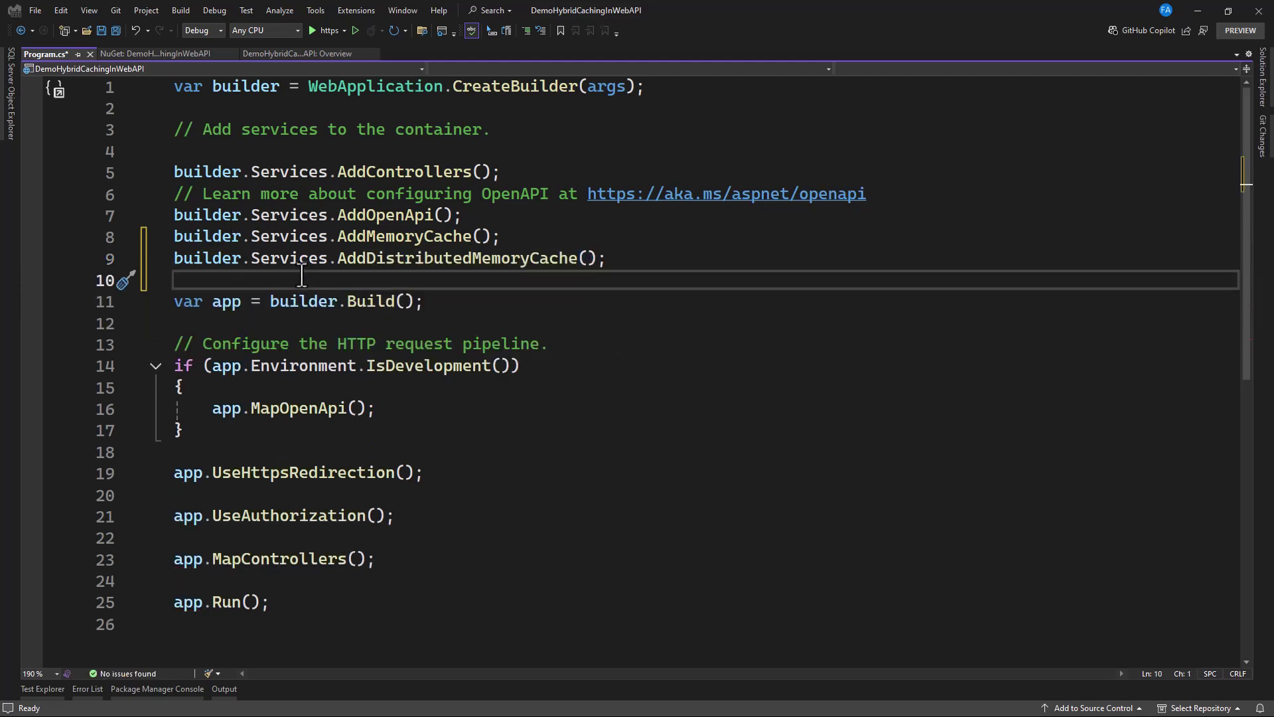
pyautogui.moveTo(303, 300)
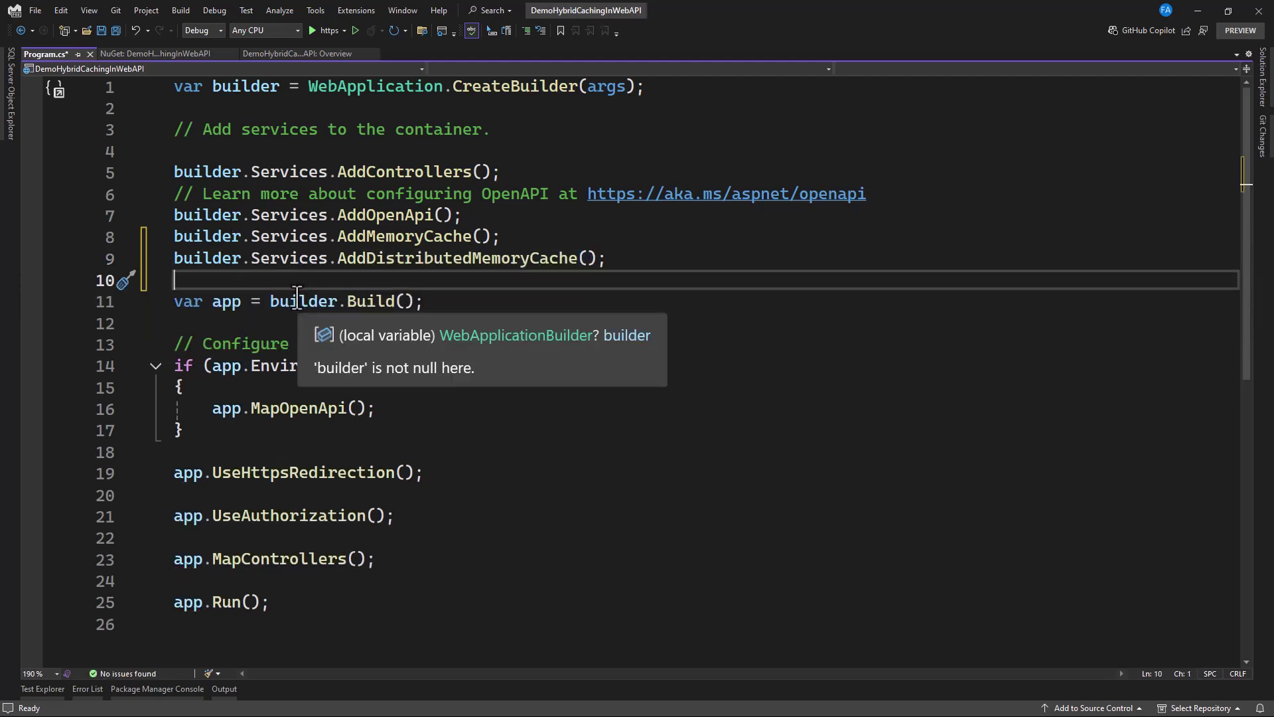
pyautogui.write('bu')
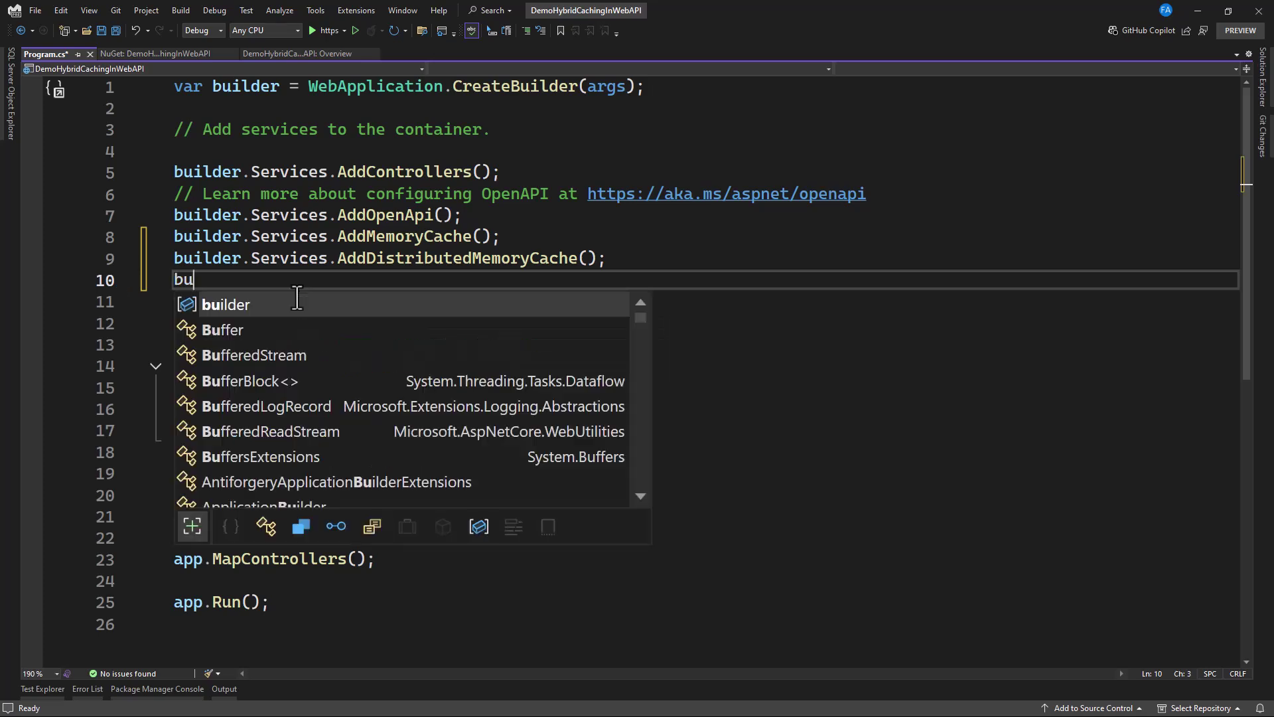
pyautogui.write('ilder.se')
pyautogui.press('Tab')
pyautogui.write('.Add')
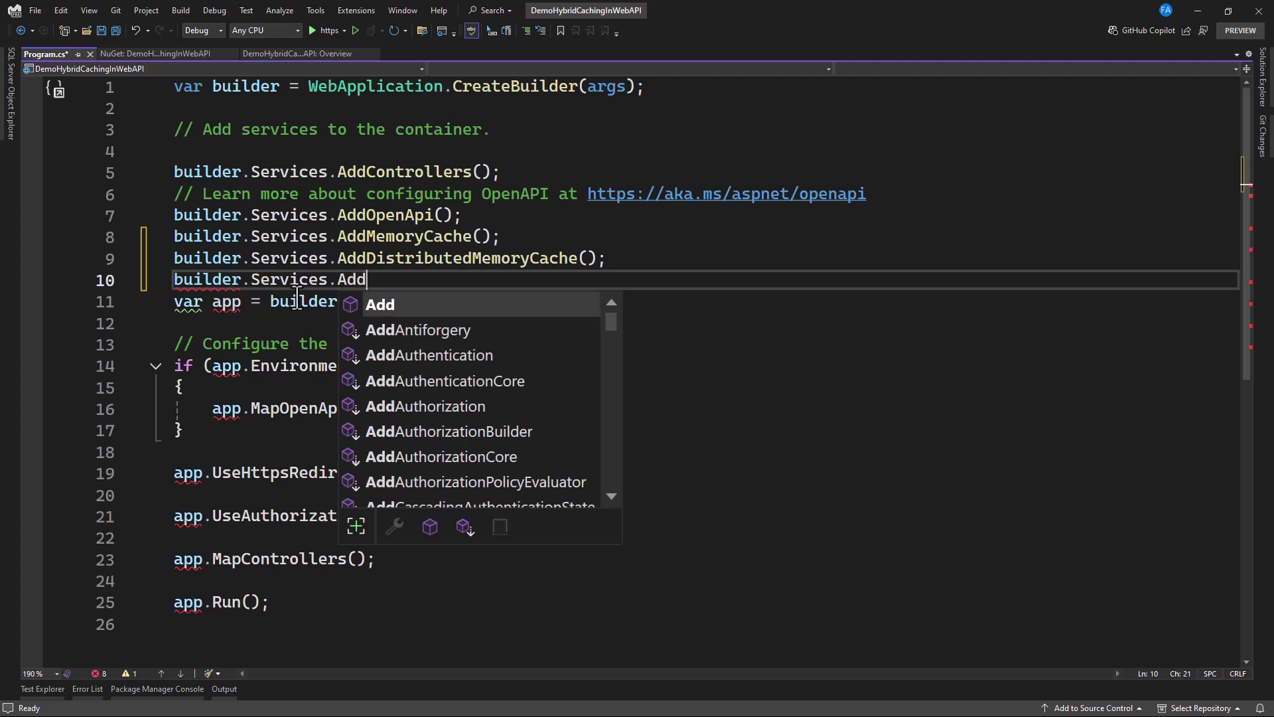
pyautogui.write('Hy')
pyautogui.press('Tab')
pyautogui.write('();')
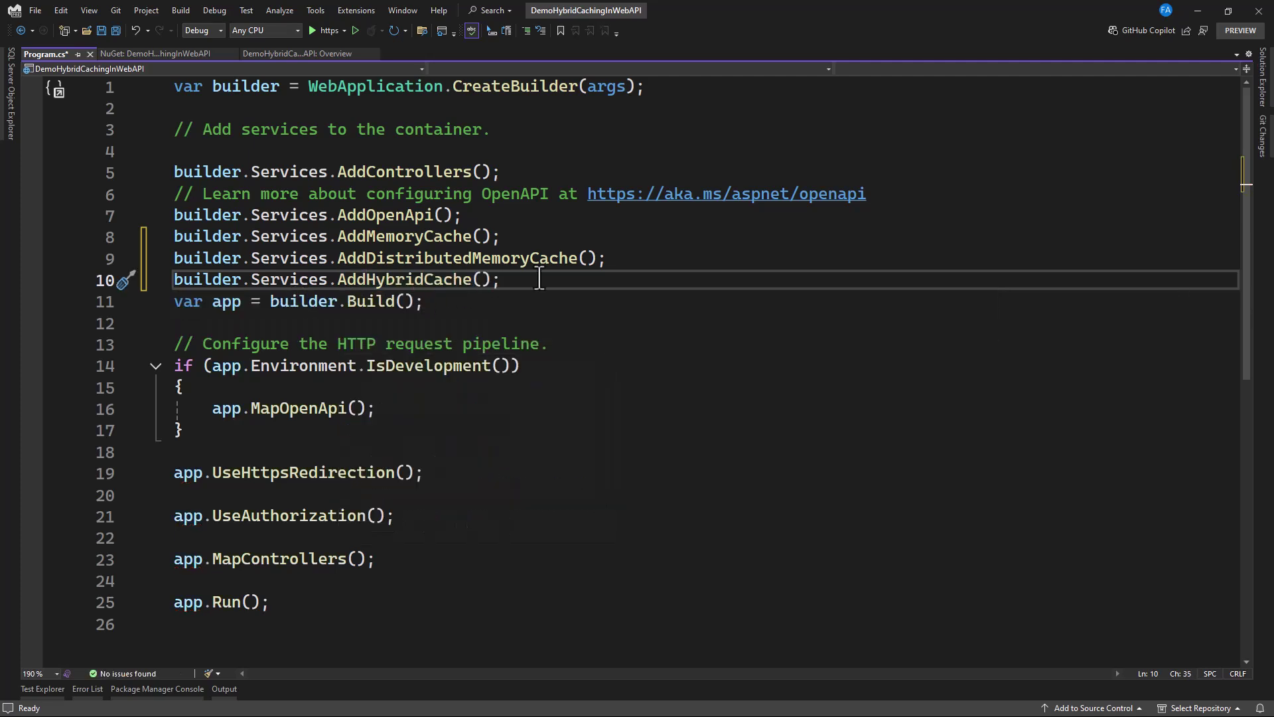
# Highlight the AddMemoryCache, AddDistributedMemoryCache and AddHybridCache registrations to explain them
pyautogui.moveTo(610, 261)
pyautogui.mouseDown()
pyautogui.moveTo(385, 261)
pyautogui.moveTo(202, 240)
pyautogui.mouseUp()
pyautogui.moveTo(500, 280); pyautogui.dragTo(171, 280)
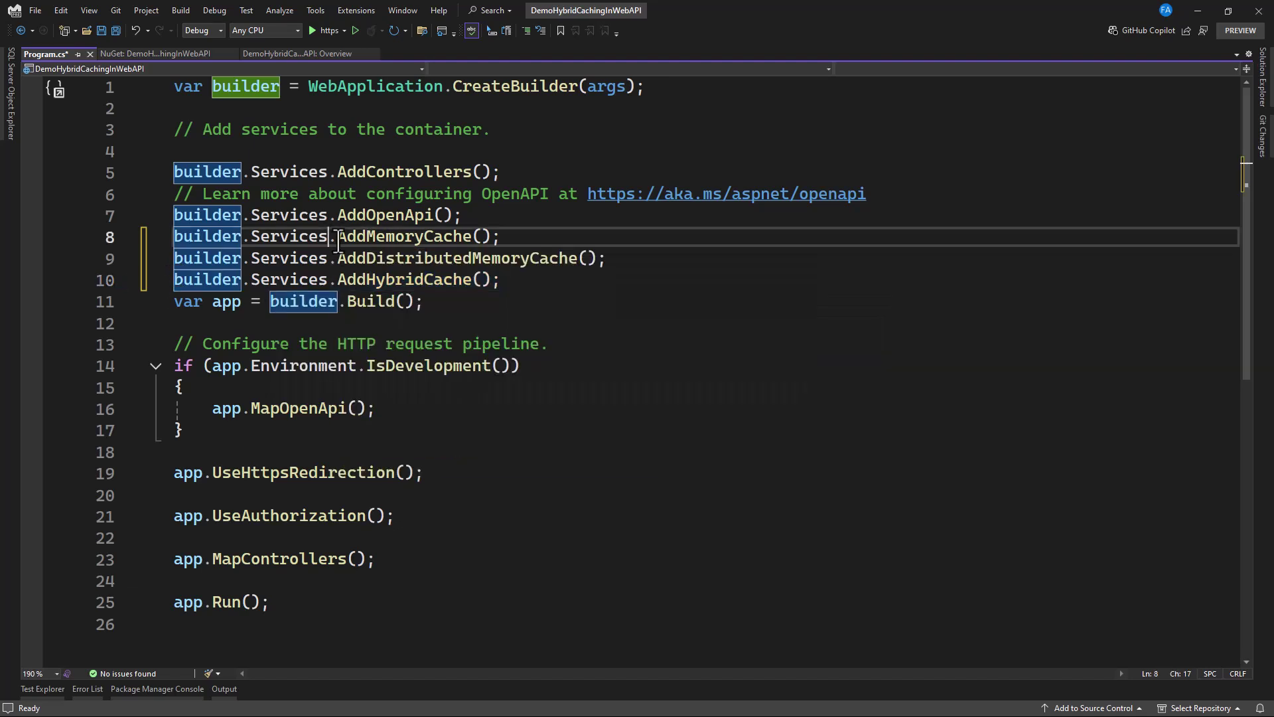
pyautogui.moveTo(330, 237); pyautogui.dragTo(491, 237)
pyautogui.moveTo(337, 257); pyautogui.dragTo(579, 257)
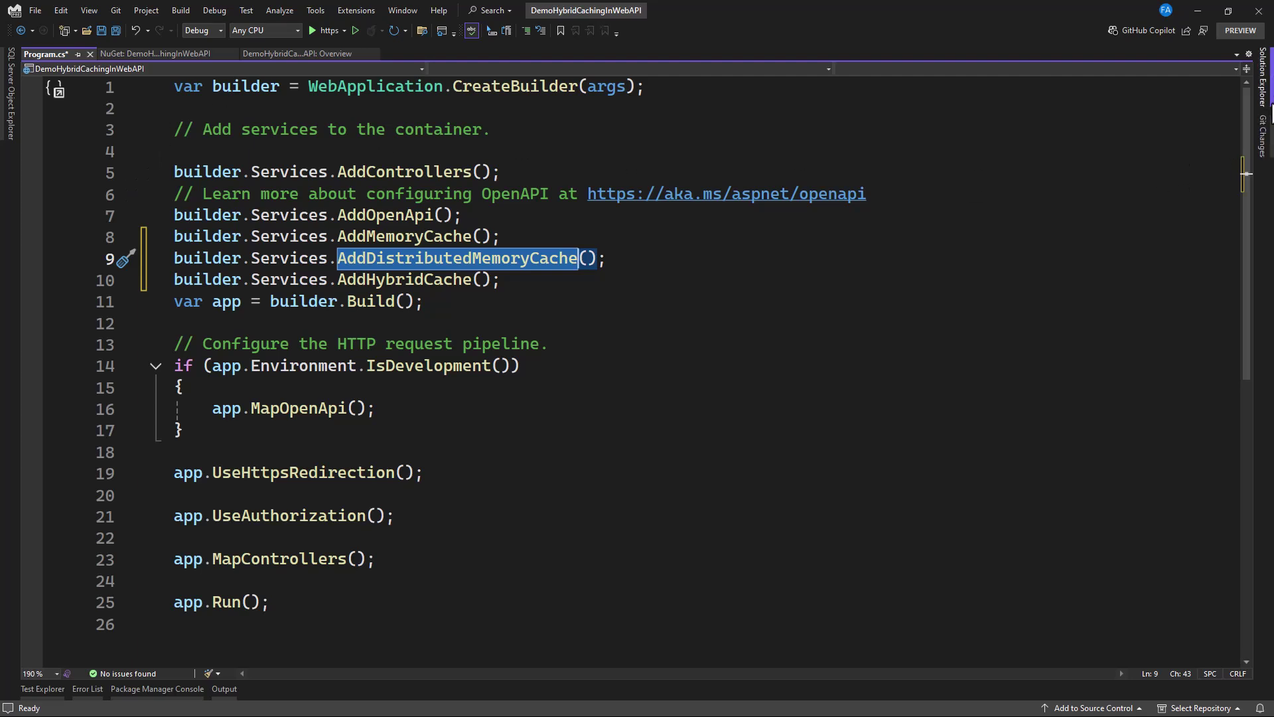
# Open Controllers/WeatherForecastController.cs and select the forecast return block in Get()
pyautogui.click(1264, 79)
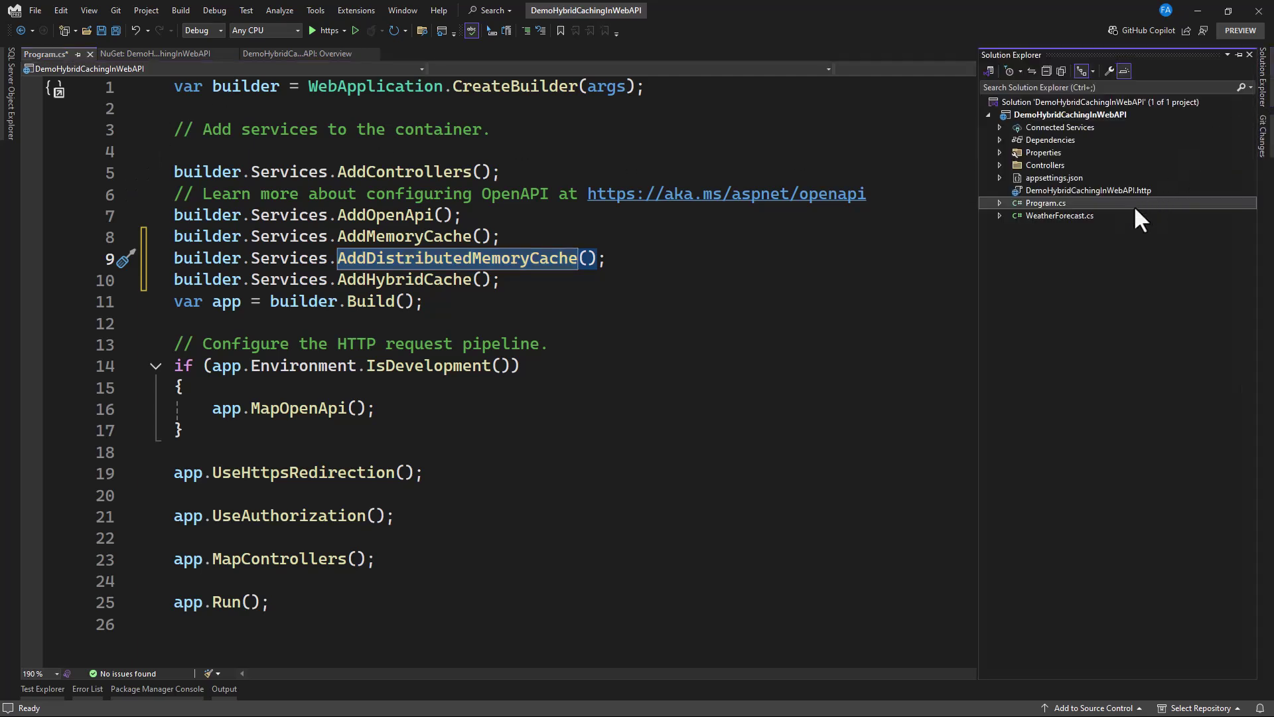
pyautogui.click(1000, 164)
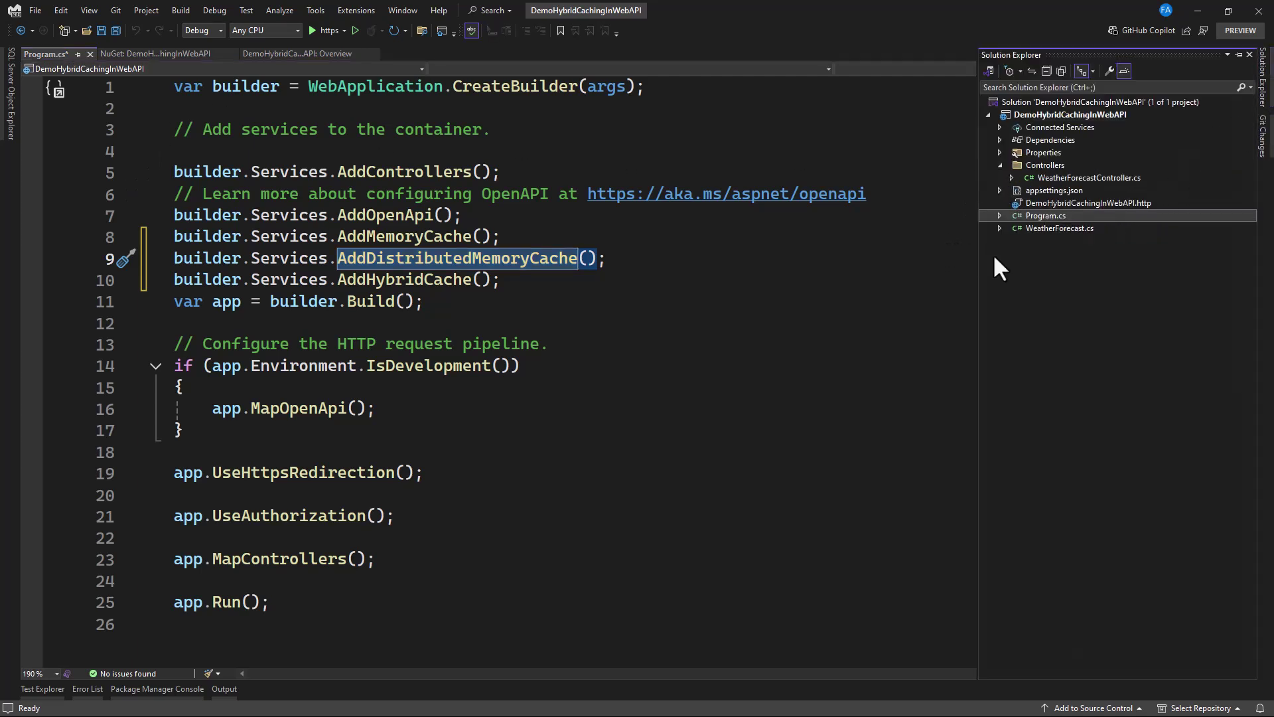
pyautogui.doubleClick(1071, 179)
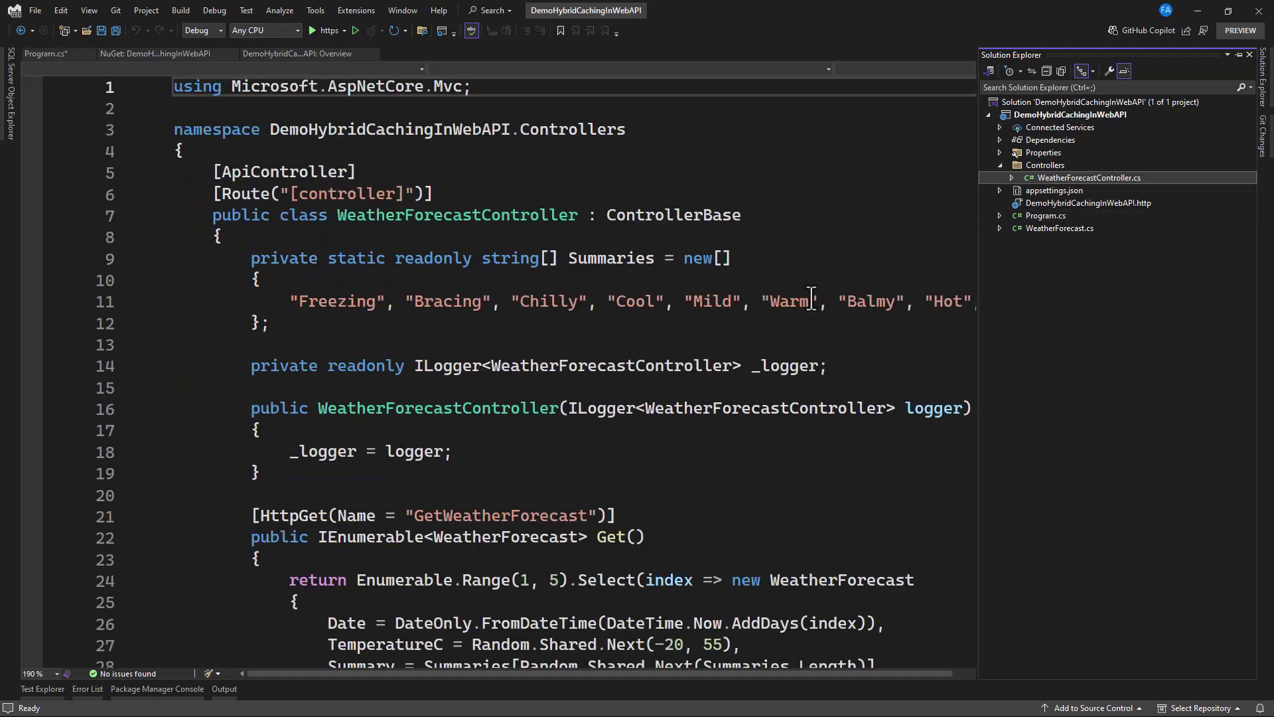
pyautogui.scroll(-2, 428, 398)
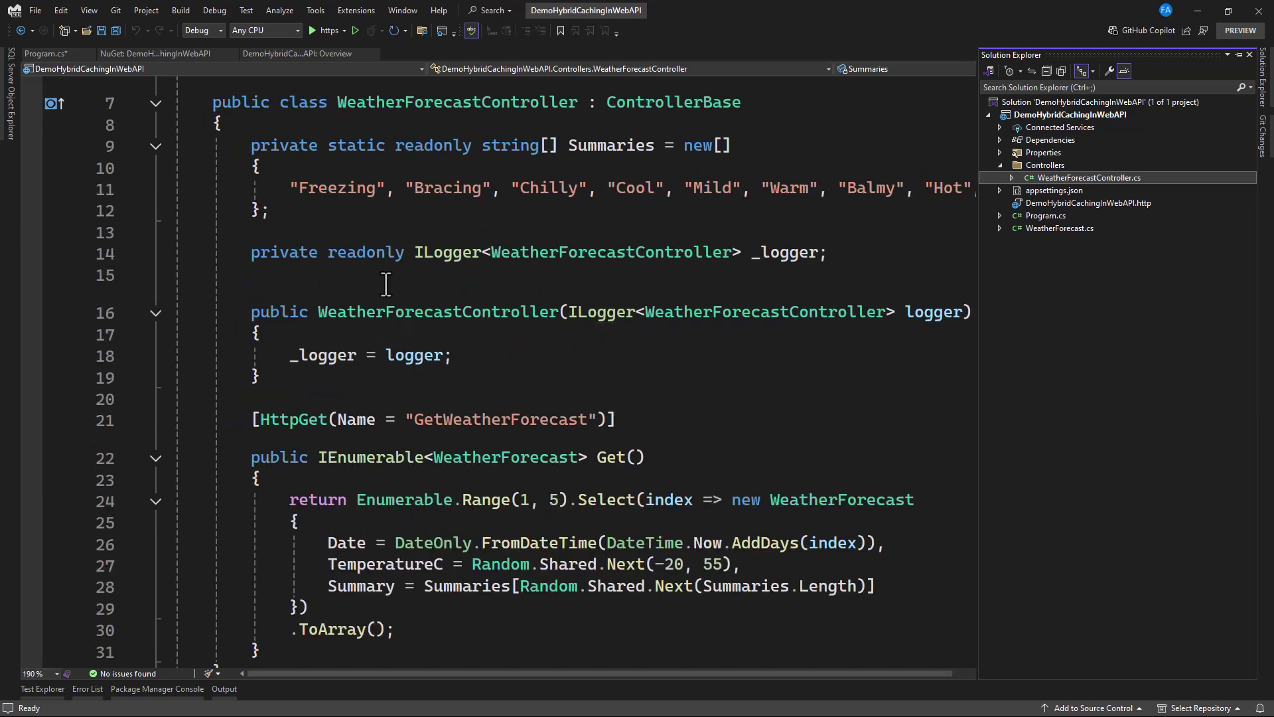
pyautogui.scroll(-3, 368, 399)
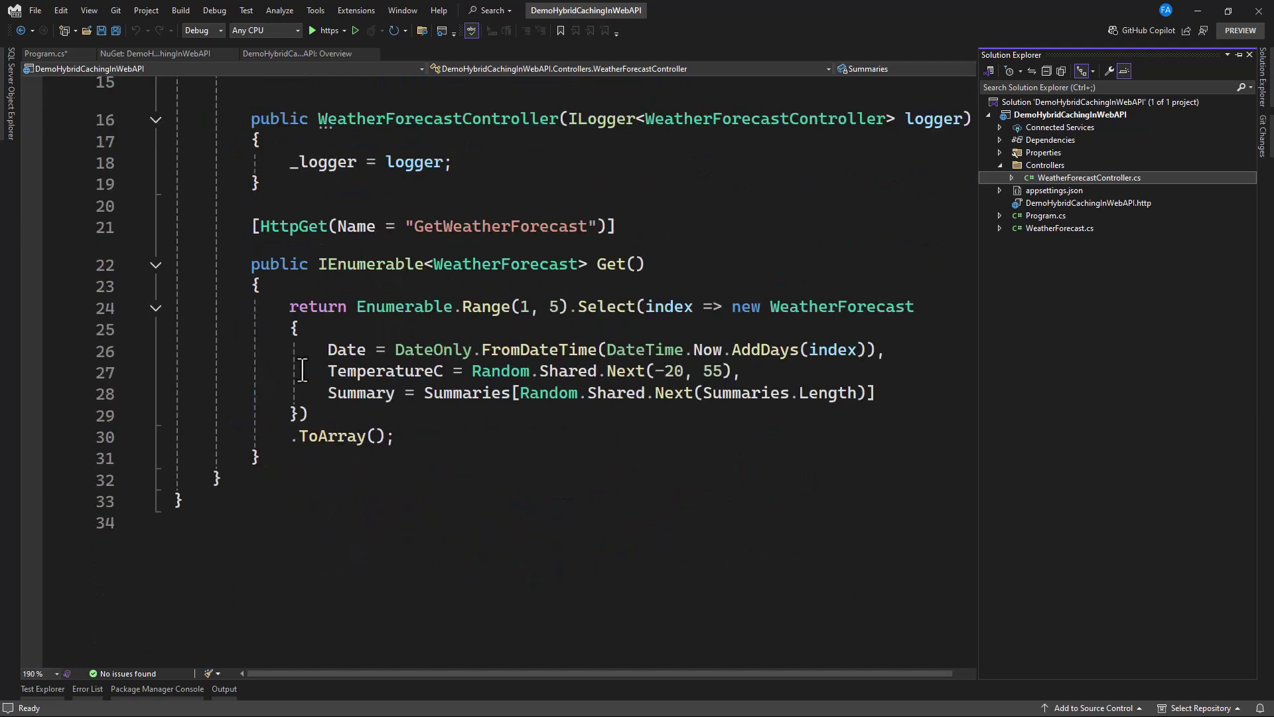
pyautogui.moveTo(290, 307); pyautogui.dragTo(404, 436)
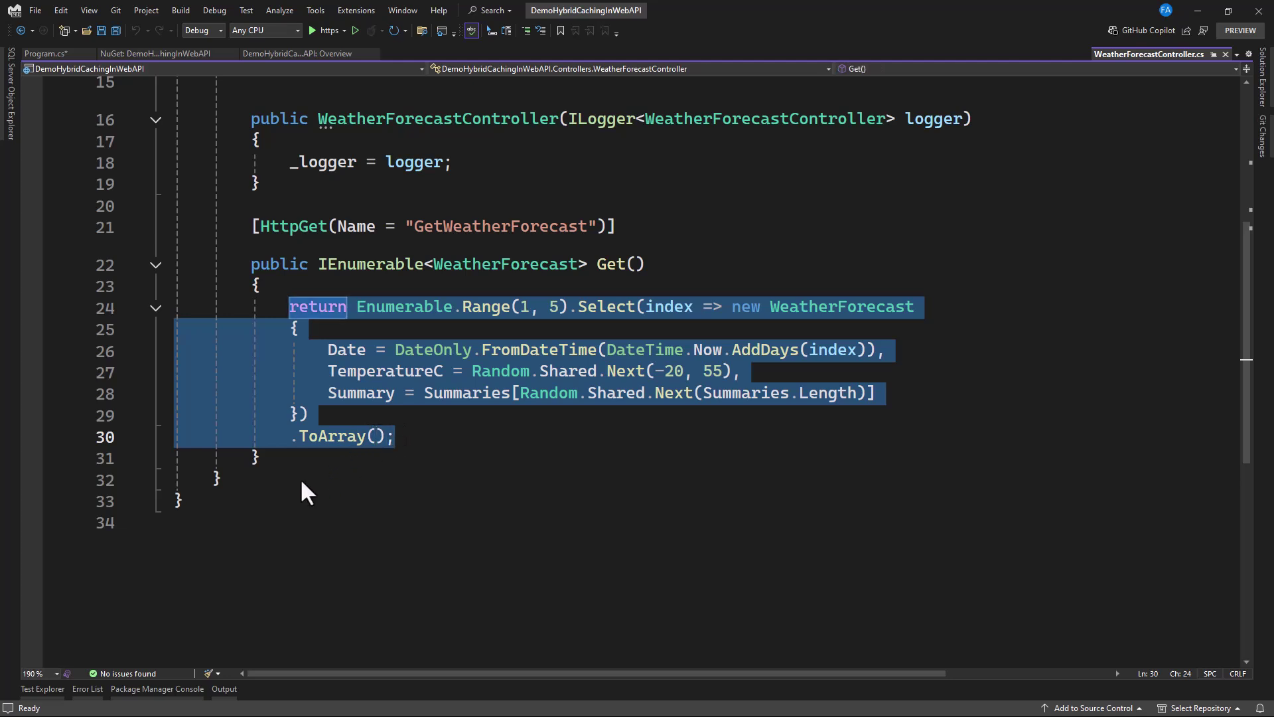
# Move the forecast return block from Get() into a new GetCast method body
pyautogui.press('Delete')
pyautogui.click(281, 328)
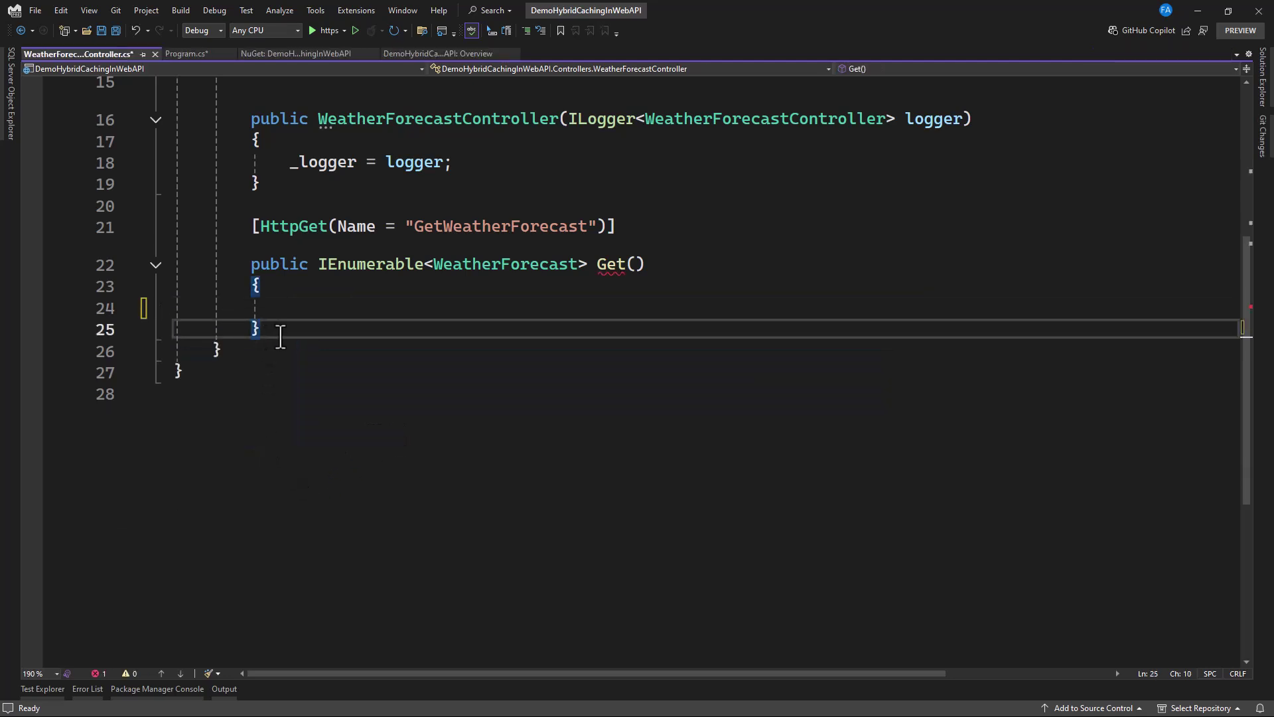
pyautogui.press('Return')
pyautogui.press('Return')
pyautogui.write('T')
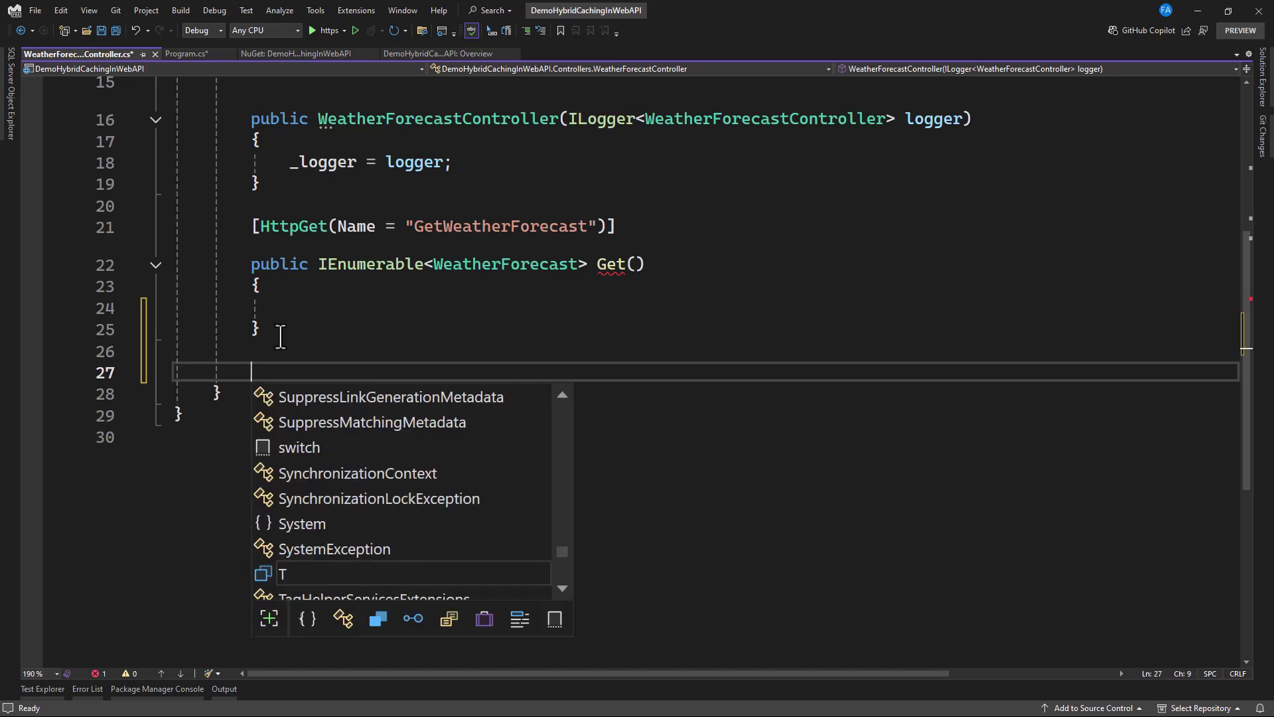
pyautogui.write('private Ta')
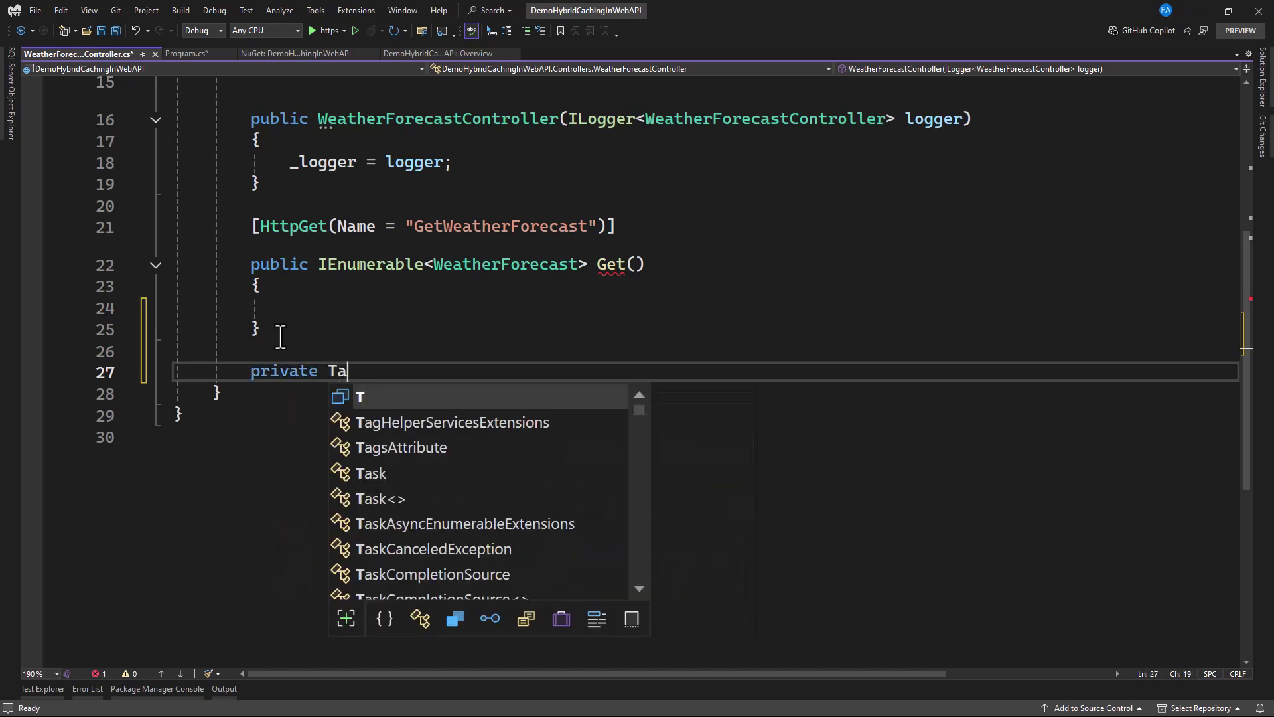
pyautogui.write('sk<>')
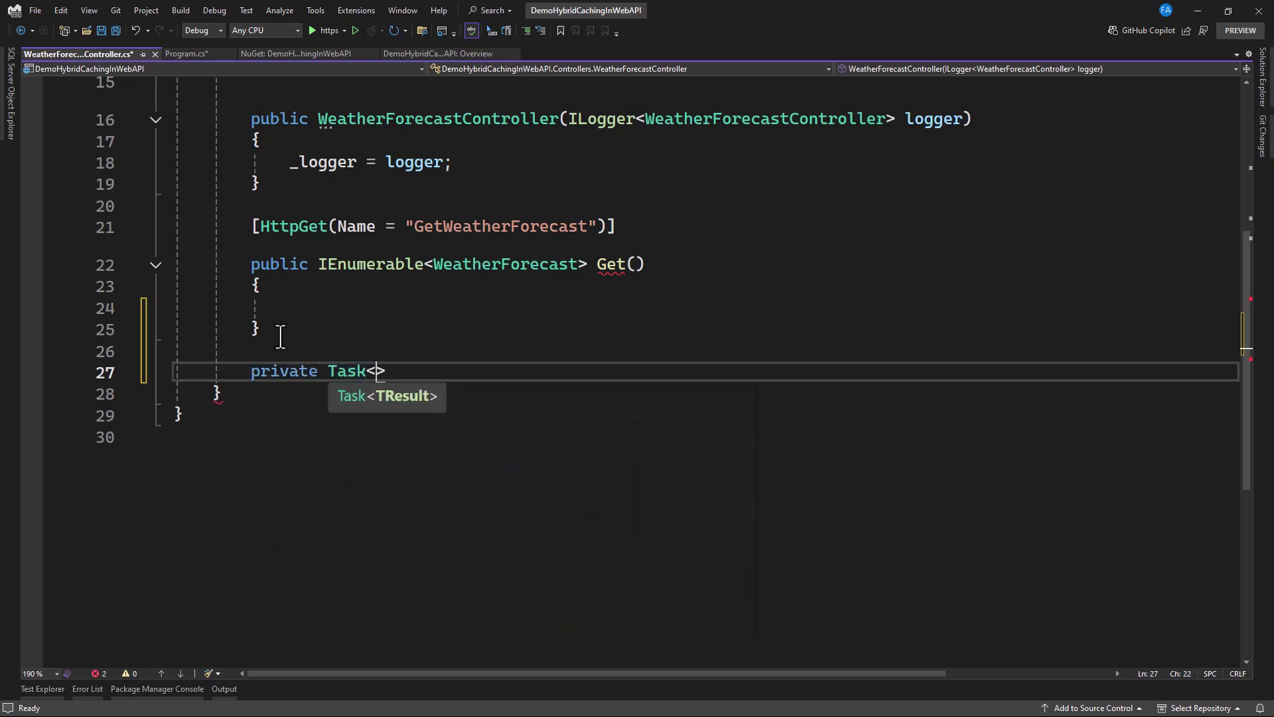
pyautogui.write('Weather')
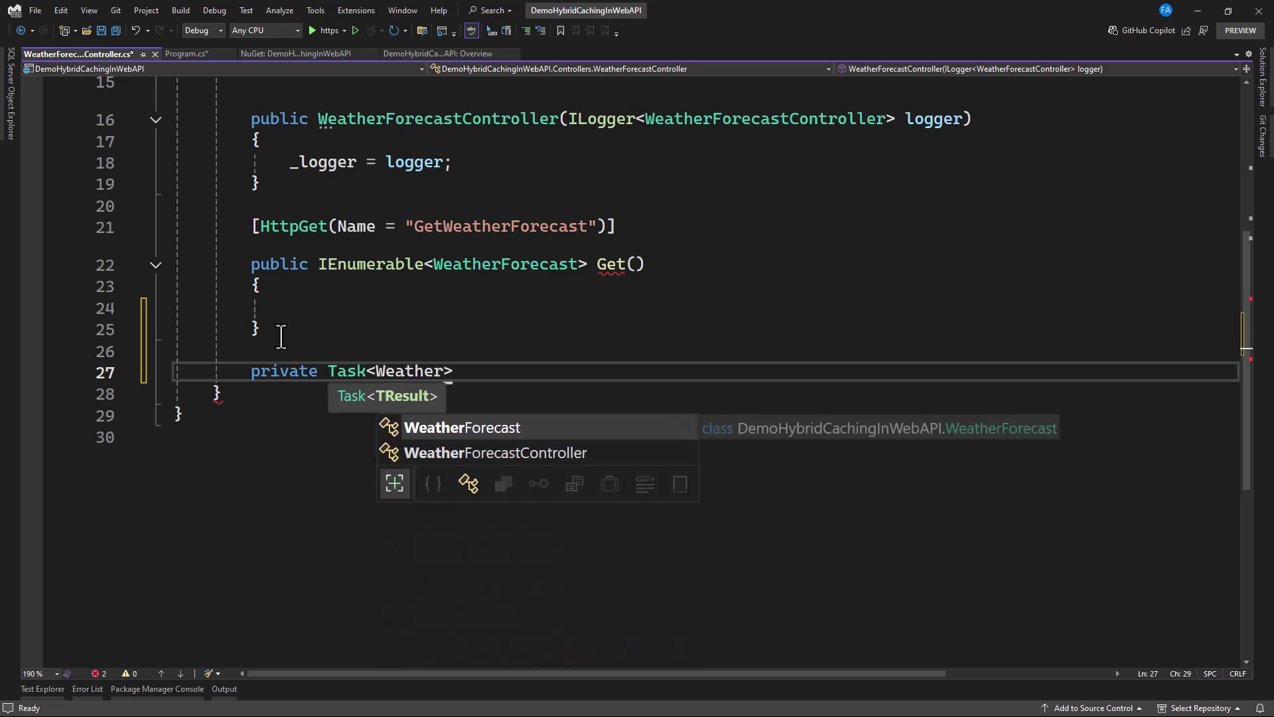
pyautogui.press('Escape')
pyautogui.write('Forecast[]>')
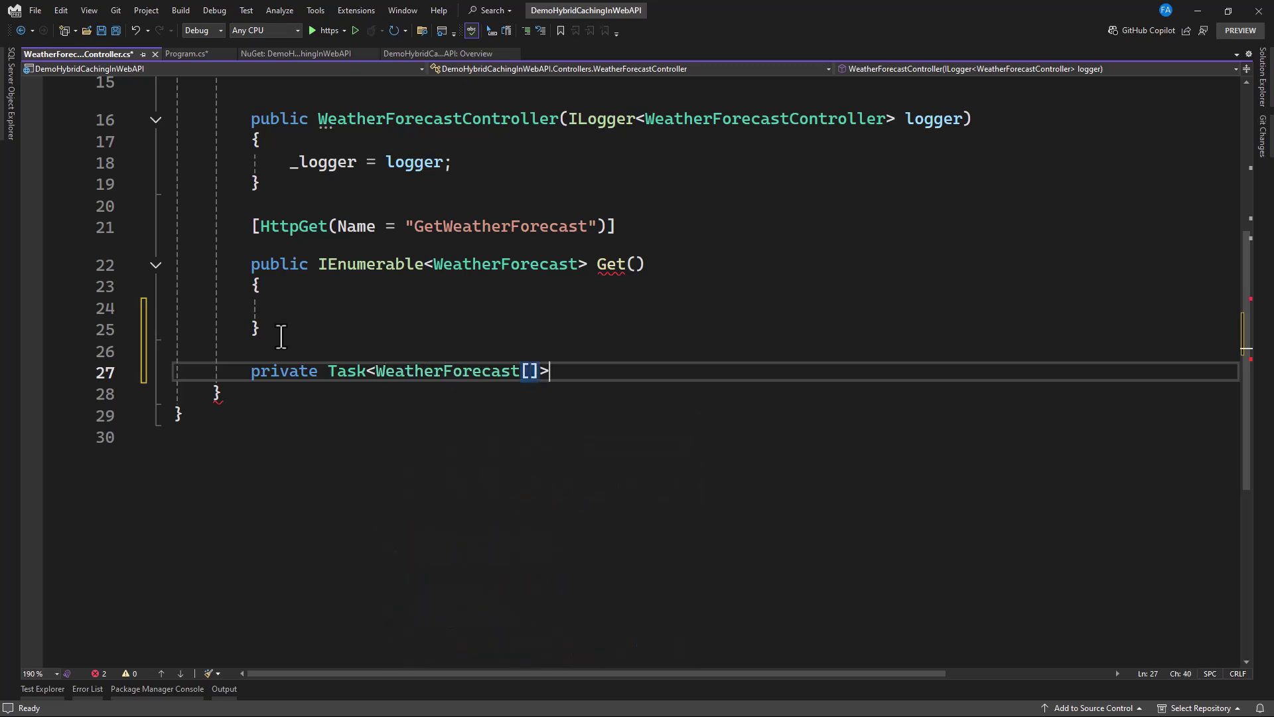
pyautogui.write(' Get')
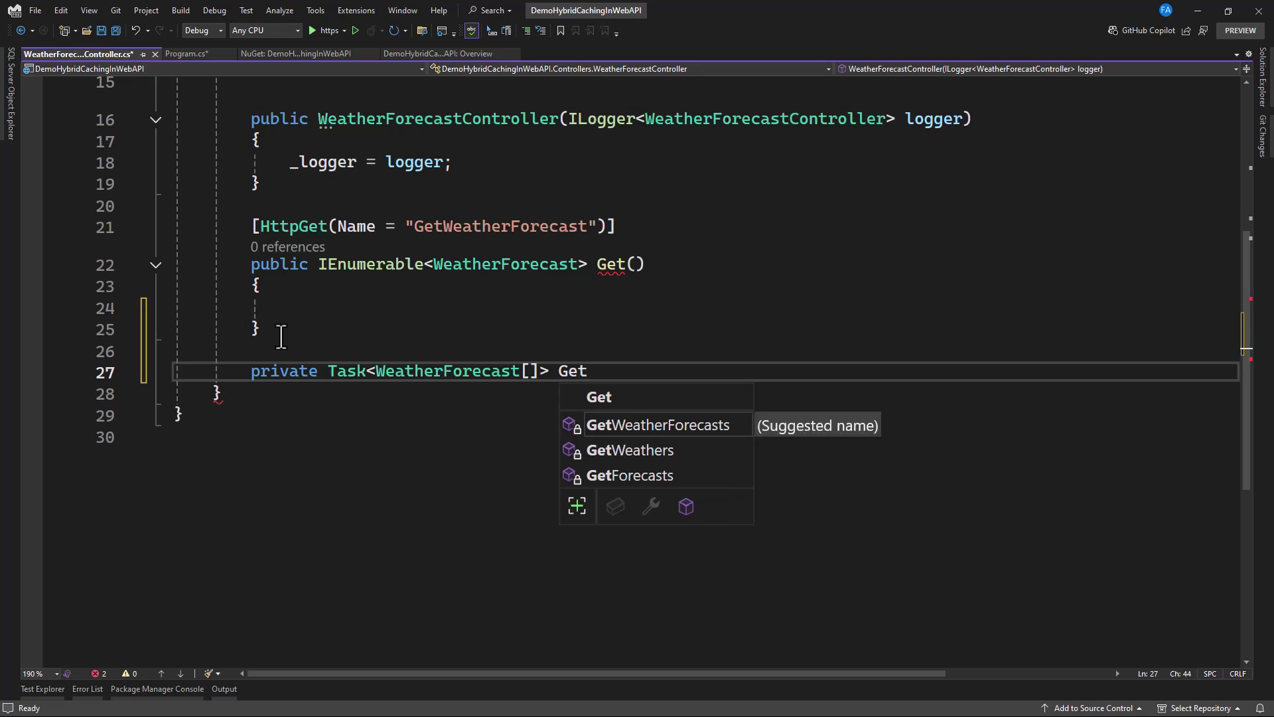
pyautogui.write('Cast()')
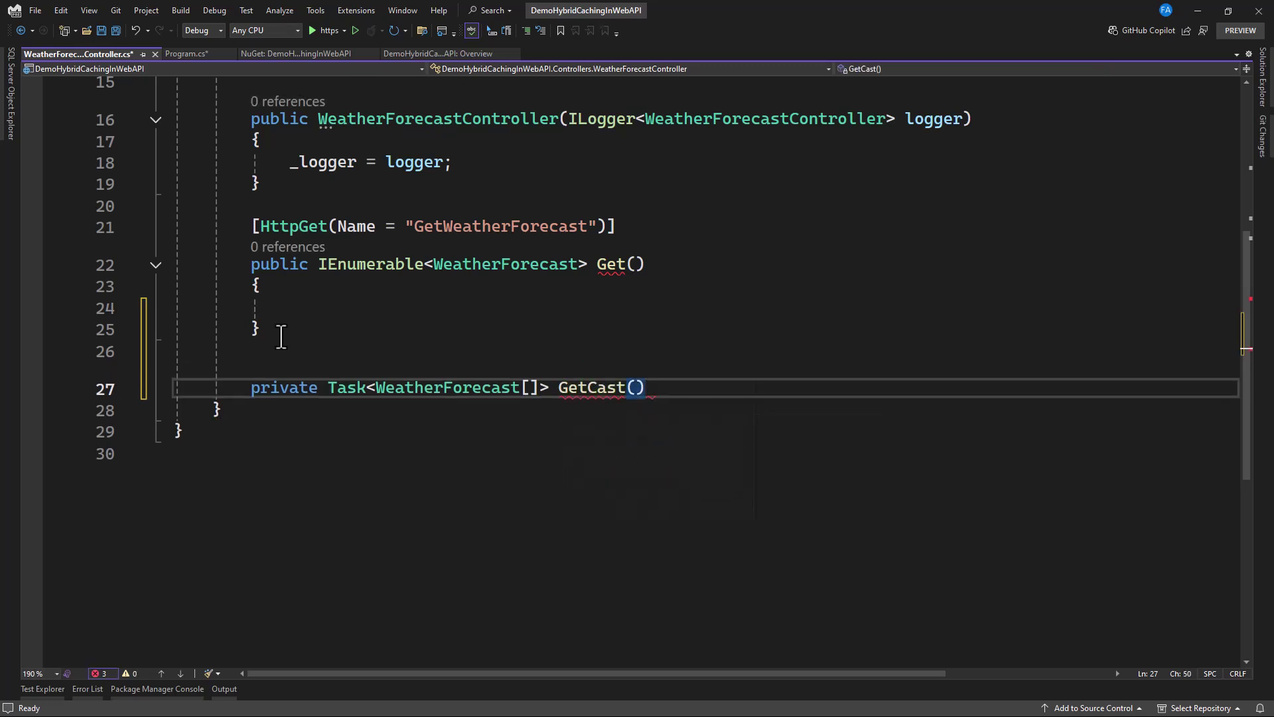
pyautogui.press('Return')
pyautogui.write('{')
pyautogui.press('Return')
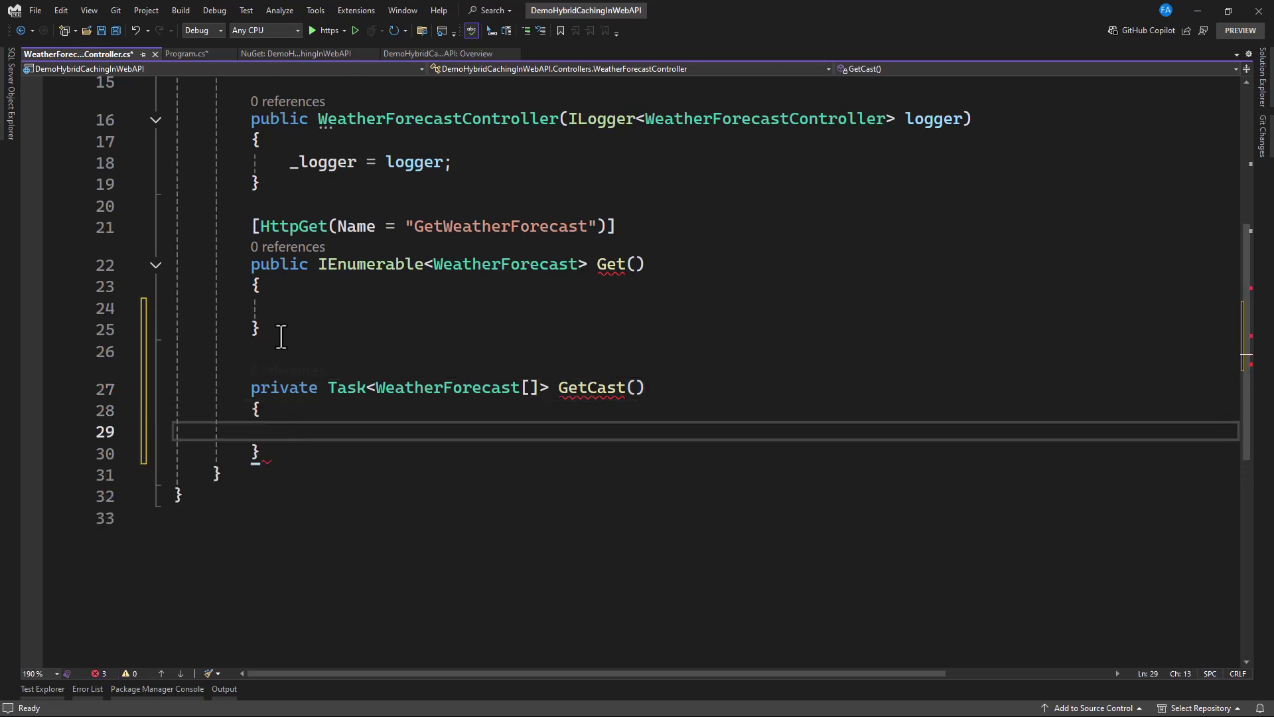
pyautogui.write('return Enumerable.Range(1, 5).Select(index => new WeatherForecast             {                 Date = DateOnly.FromDateTime(DateTime.Now.AddDays(index)),                 TemperatureC = Random.Shared.Next(-20, 55),                 Summary = Summaries[Random.Shared.Next(Summaries.Length)]             })             .ToArray();')
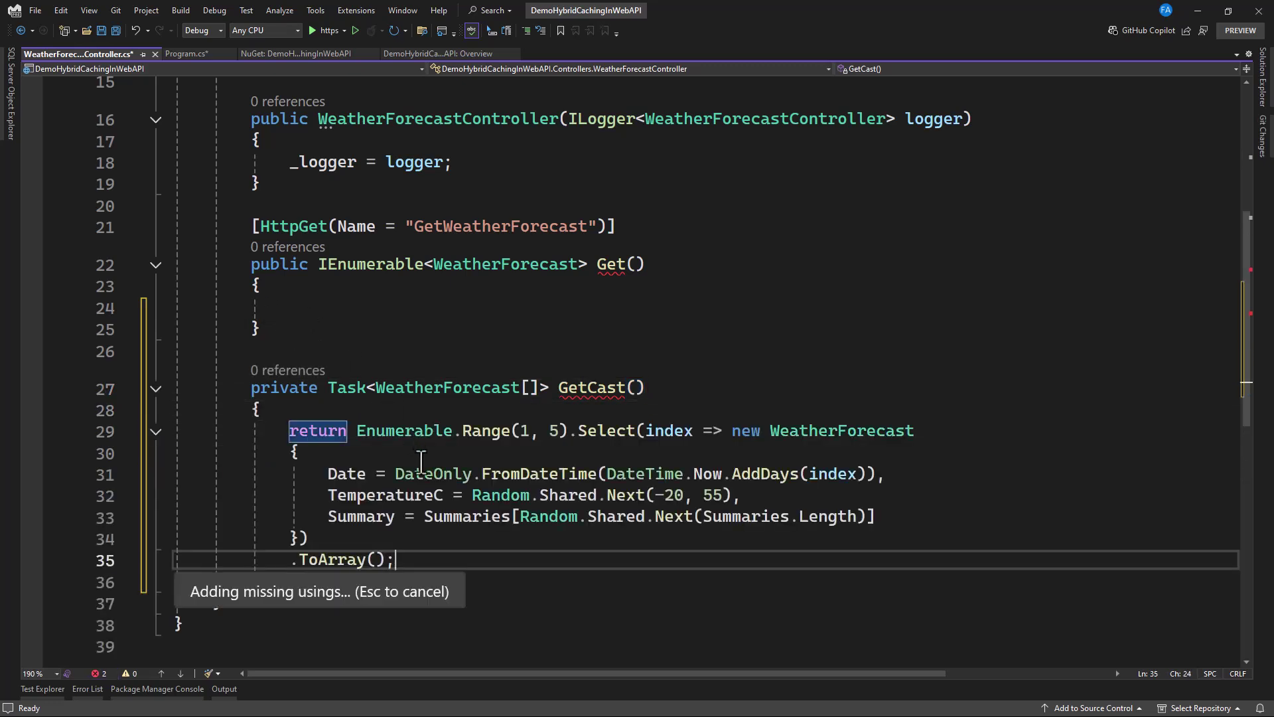
# Change GetCast's return type from Task<WeatherForecast[]> to WeatherForecast[]
pyautogui.doubleClick(348, 387)
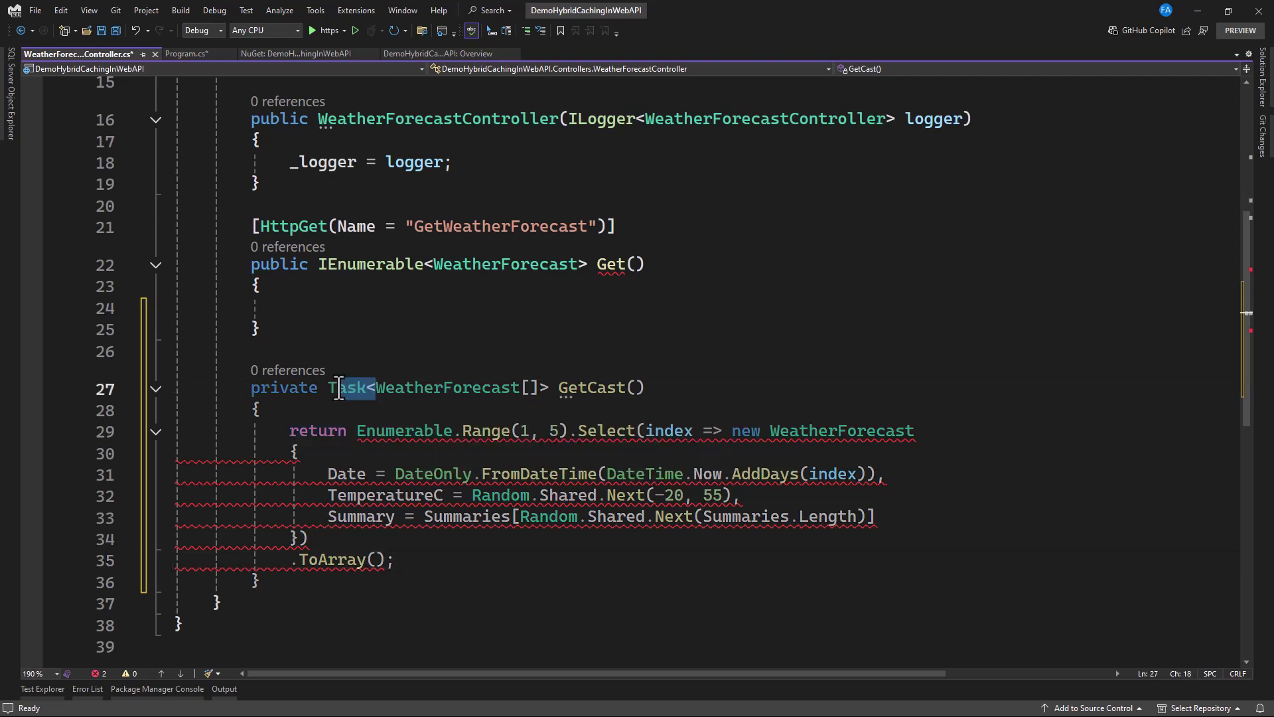
pyautogui.press('Delete')
pyautogui.click(497, 387)
pyautogui.press('BackSpace')
pyautogui.press('BackSpace')
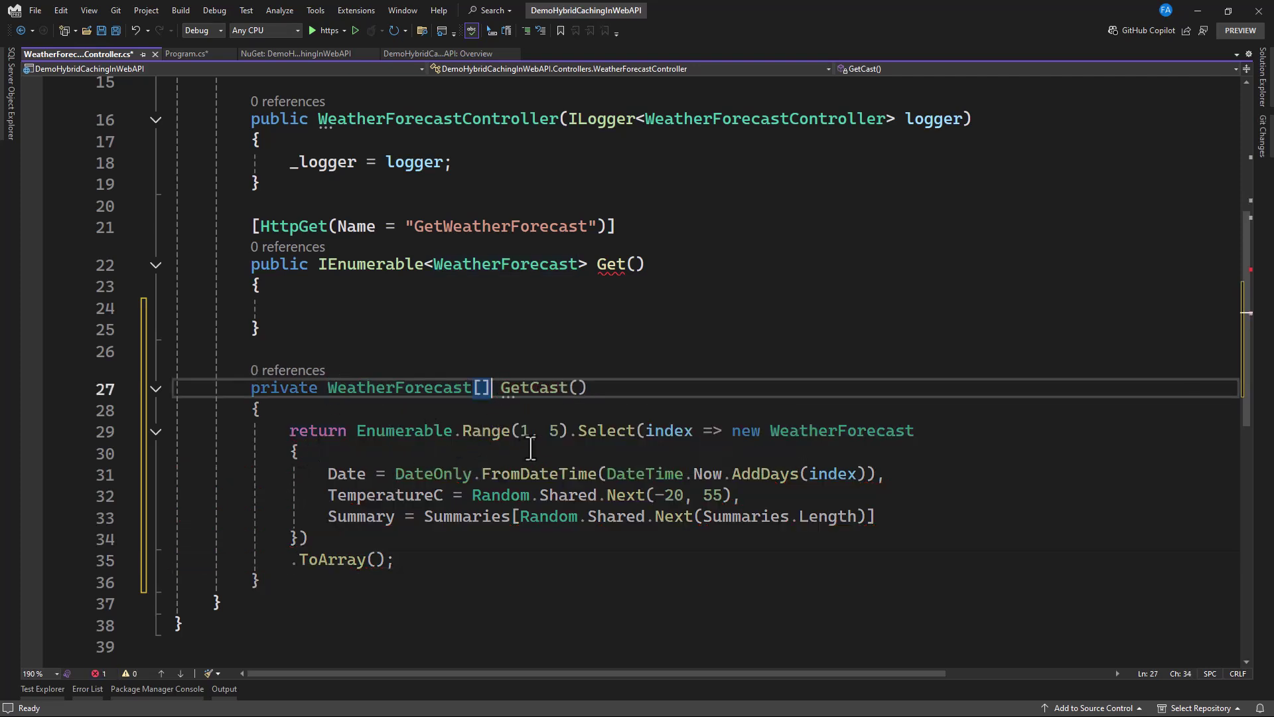
pyautogui.click(551, 451)
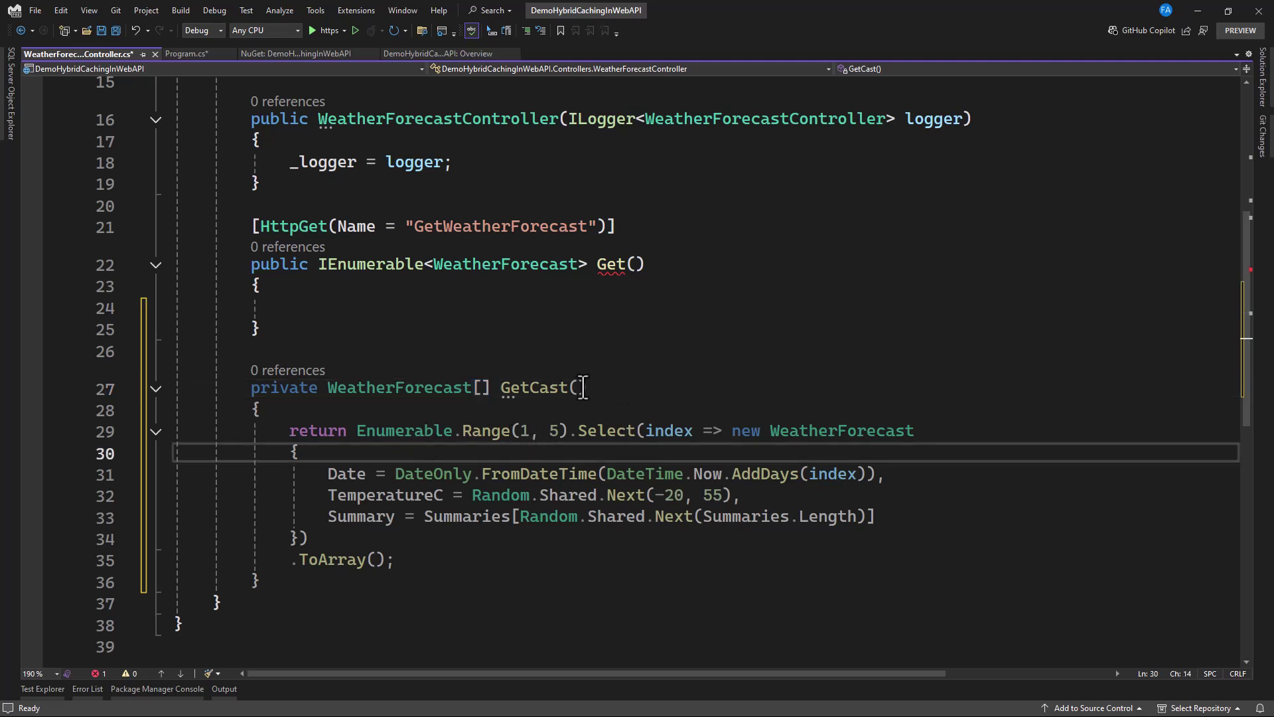
pyautogui.moveTo(588, 387); pyautogui.dragTo(501, 387)
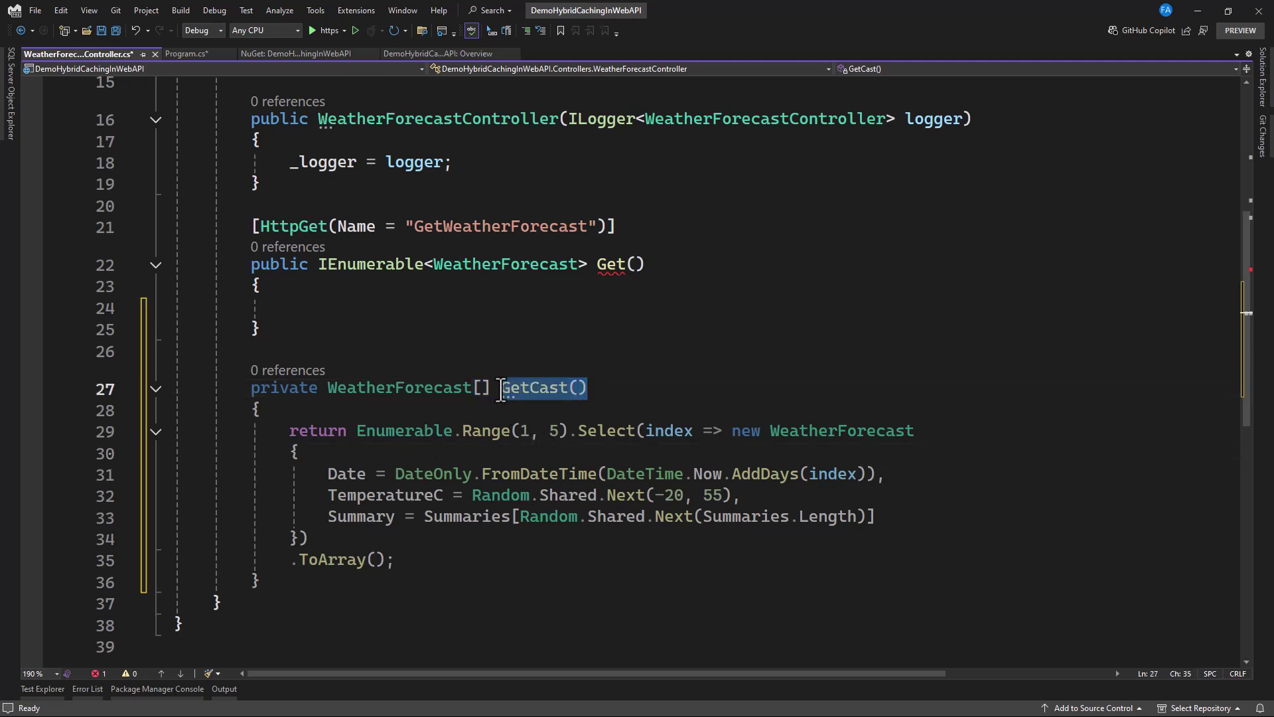
pyautogui.click(442, 308)
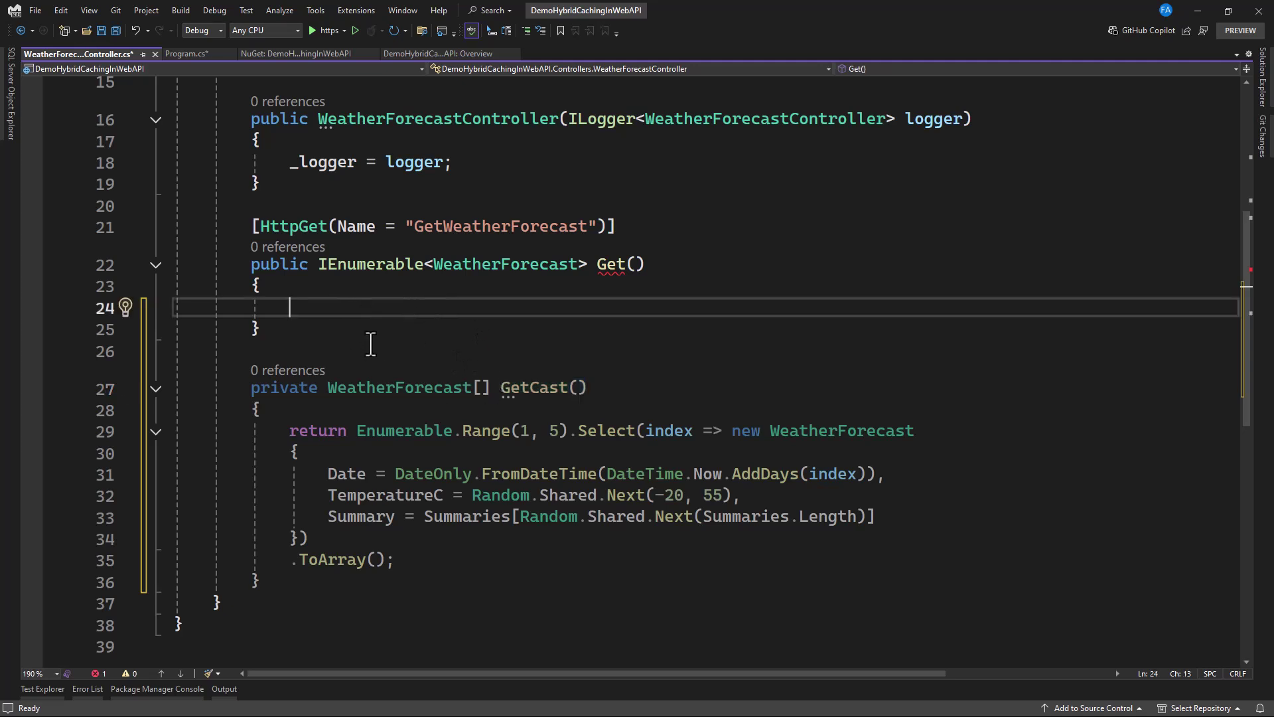
pyautogui.scroll(4, 538, 239)
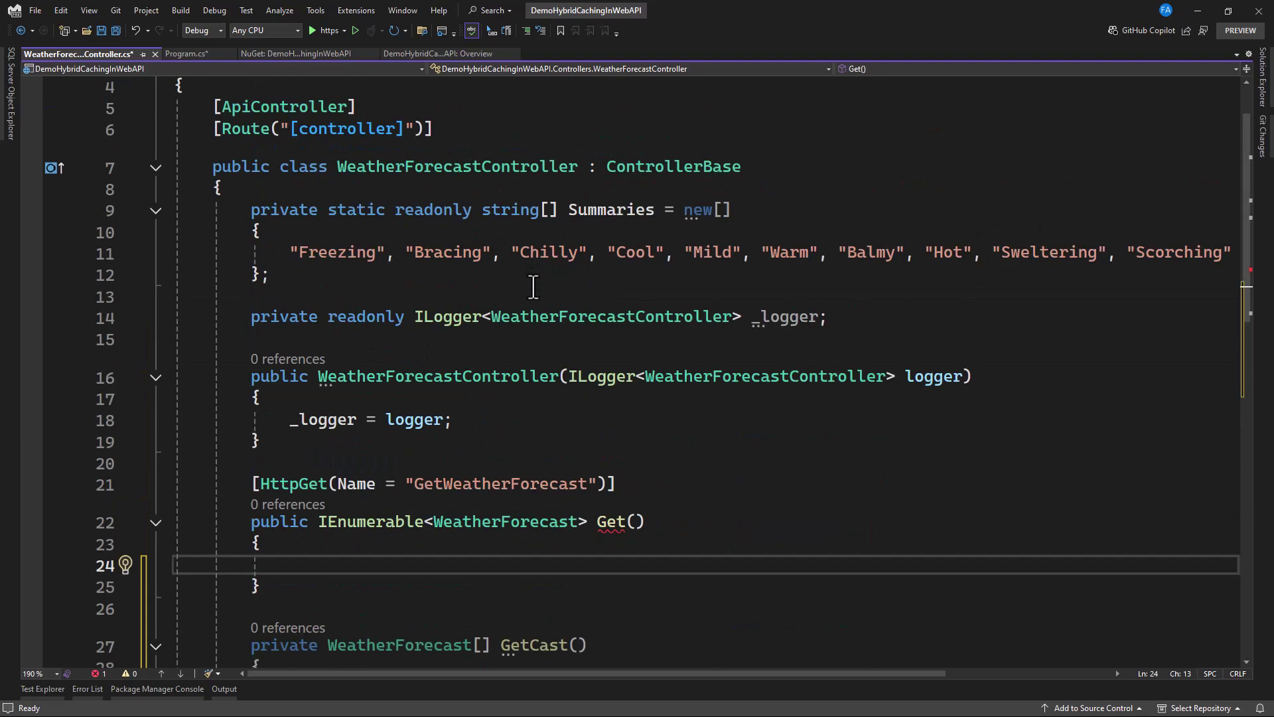
# Remove the logger constructor and _logger field, adding () after the class name
pyautogui.click(287, 549)
pyautogui.moveTo(262, 441)
pyautogui.mouseDown()
pyautogui.moveTo(240, 377)
pyautogui.moveTo(157, 379)
pyautogui.mouseUp()
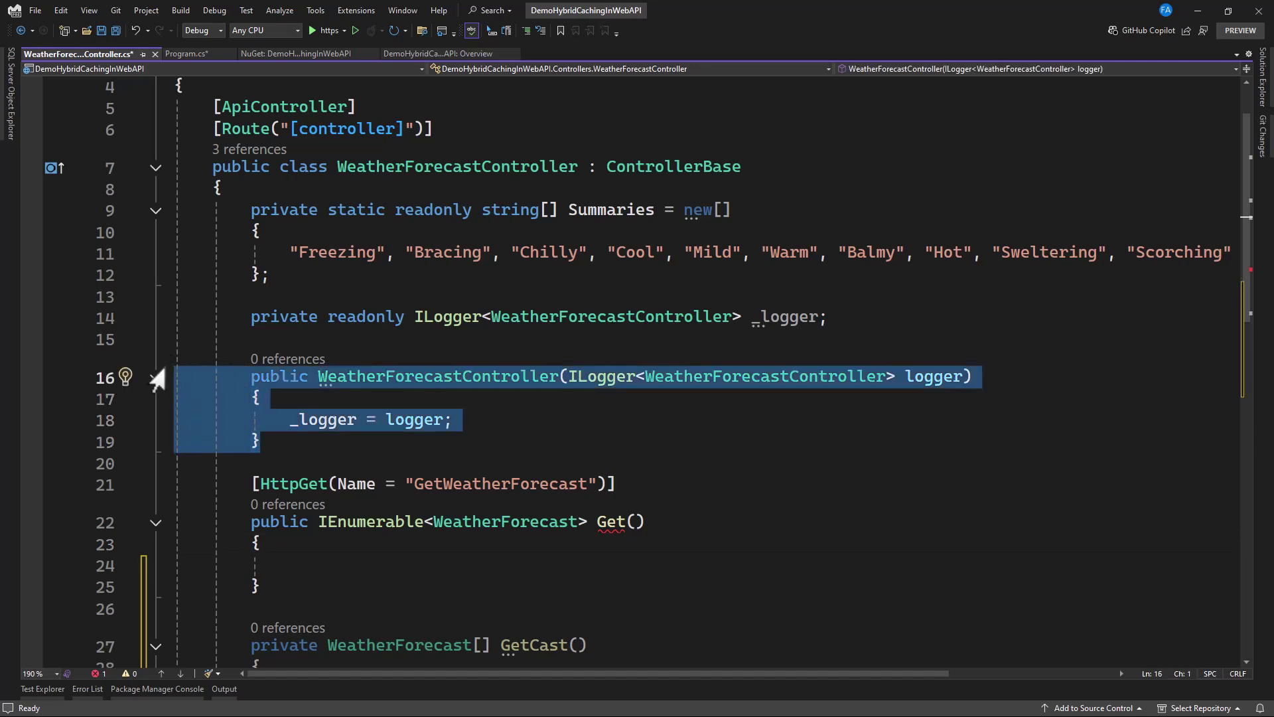
pyautogui.press('Delete')
pyautogui.press('BackSpace')
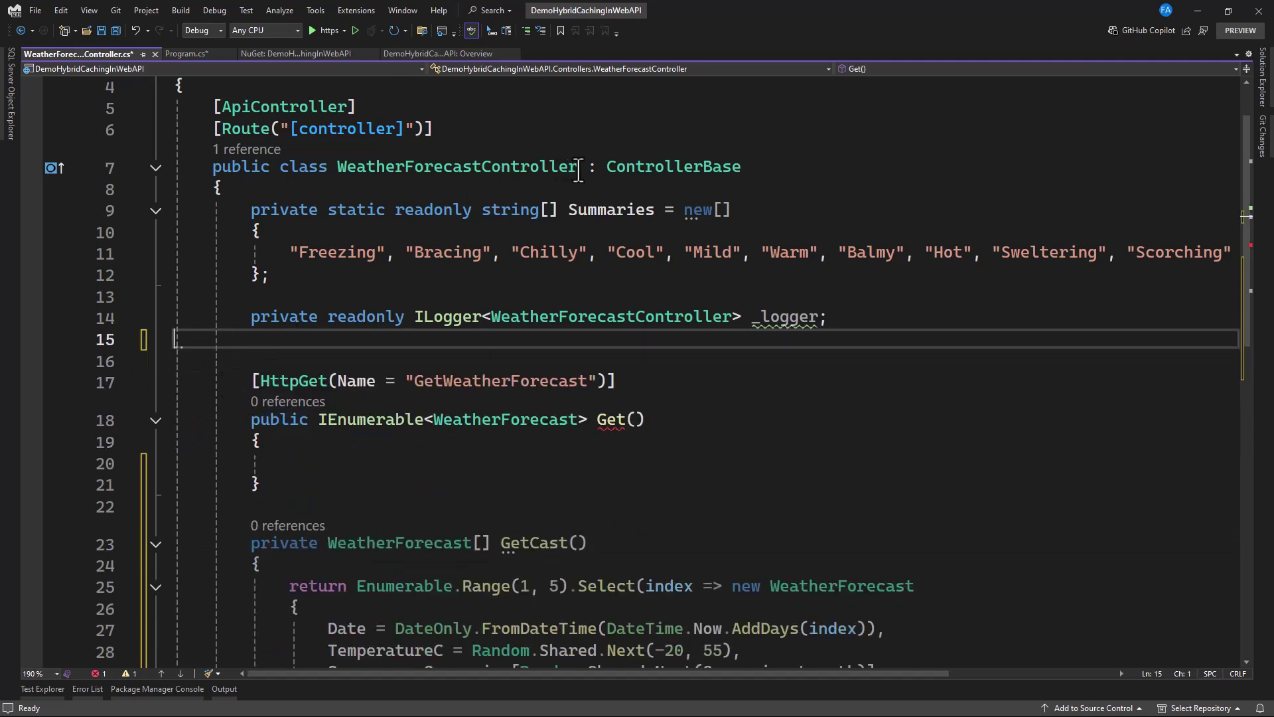
pyautogui.click(580, 167)
pyautogui.write('()')
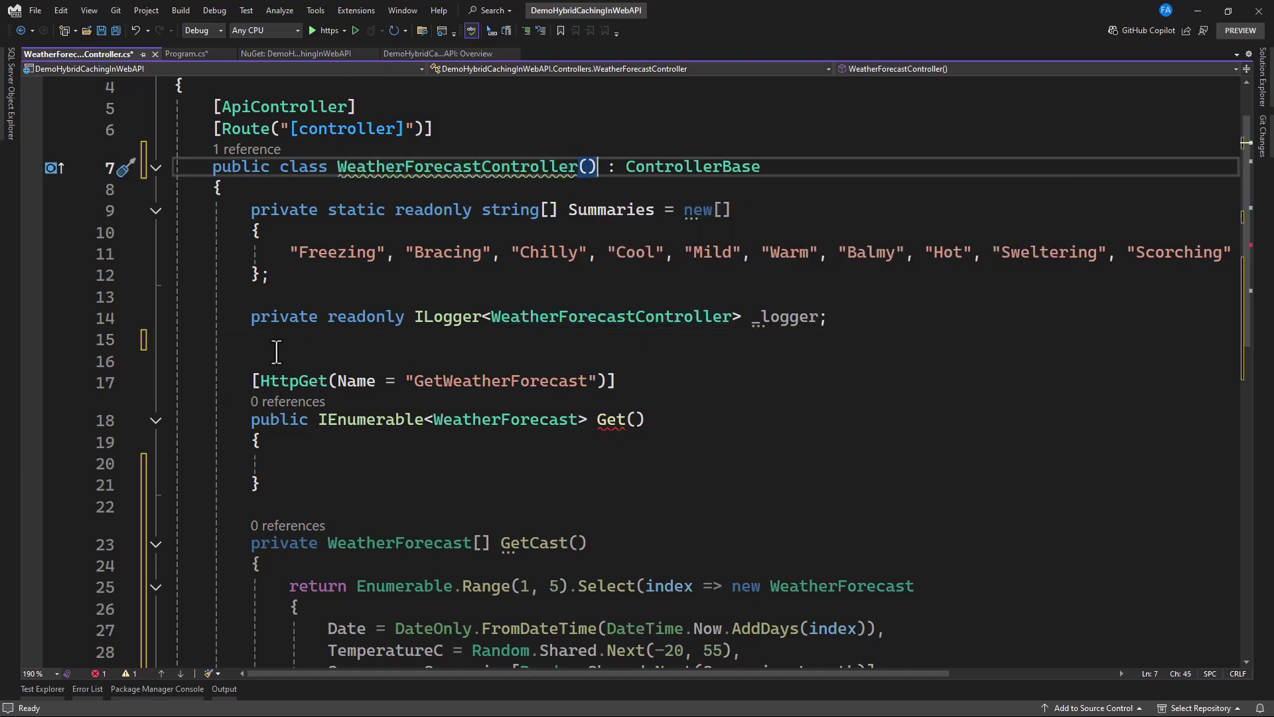
pyautogui.moveTo(276, 344); pyautogui.dragTo(176, 299)
pyautogui.press('Delete')
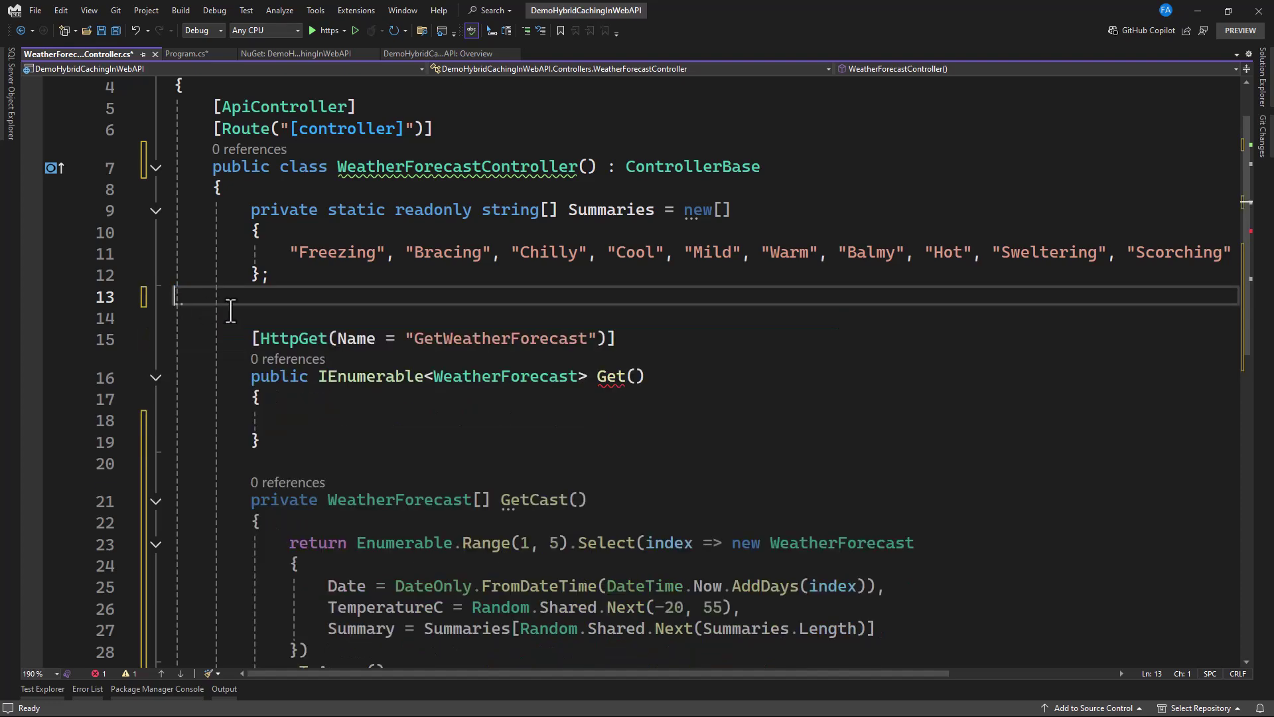
pyautogui.press('BackSpace')
# Add a HybridCache hybridCache primary constructor parameter, importing its using directive
pyautogui.click(585, 167)
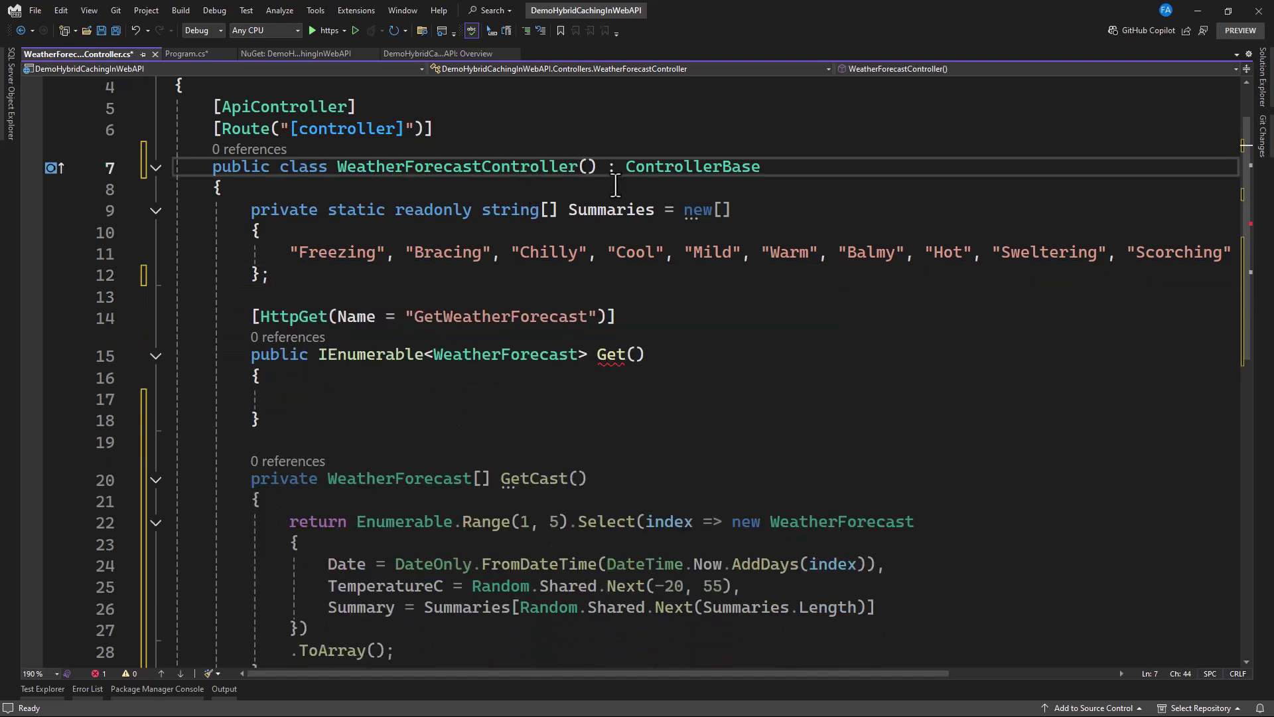
pyautogui.write('IHybridCache')
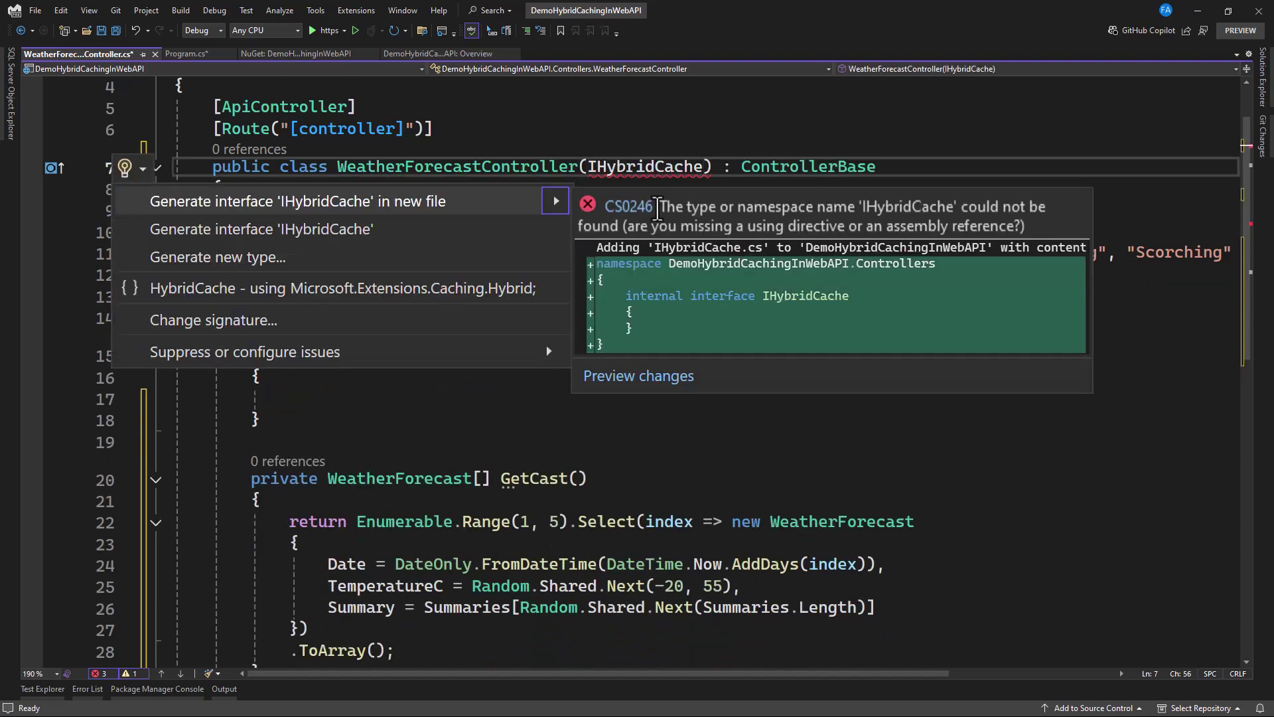
pyautogui.press('Down')
pyautogui.press('Down')
pyautogui.press('Down')
pyautogui.press('Return')
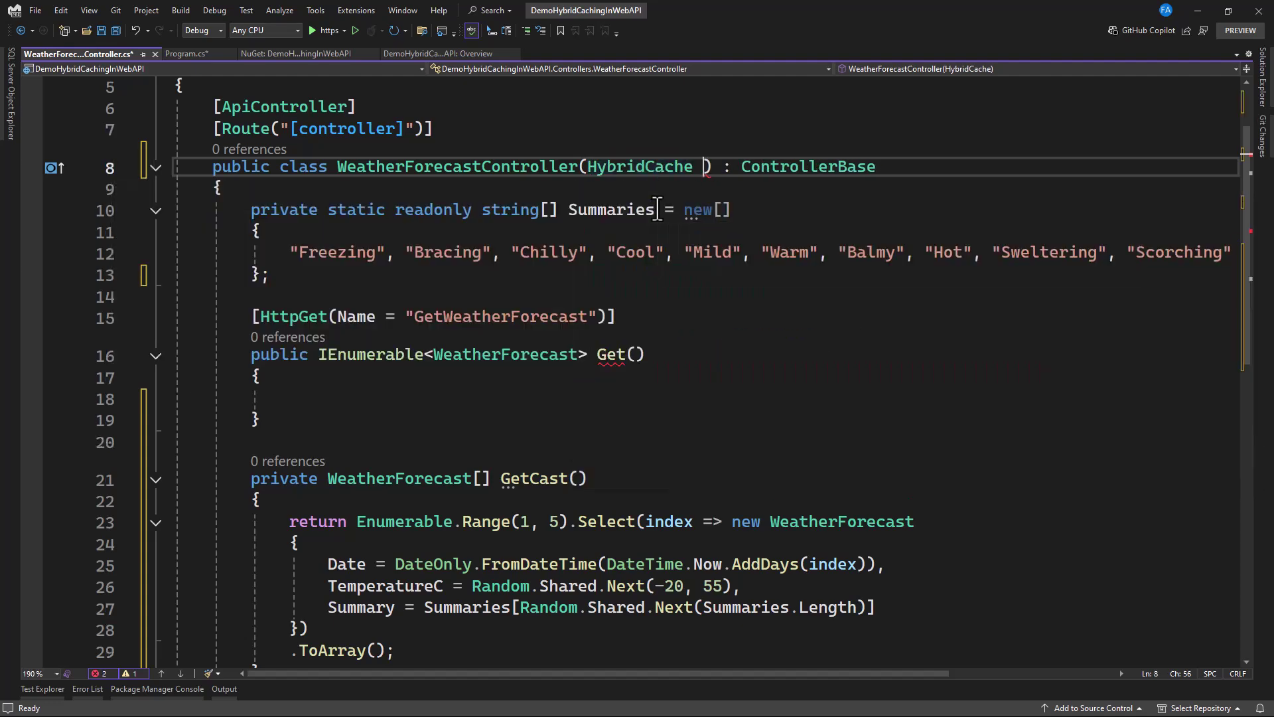
pyautogui.press('Tab')
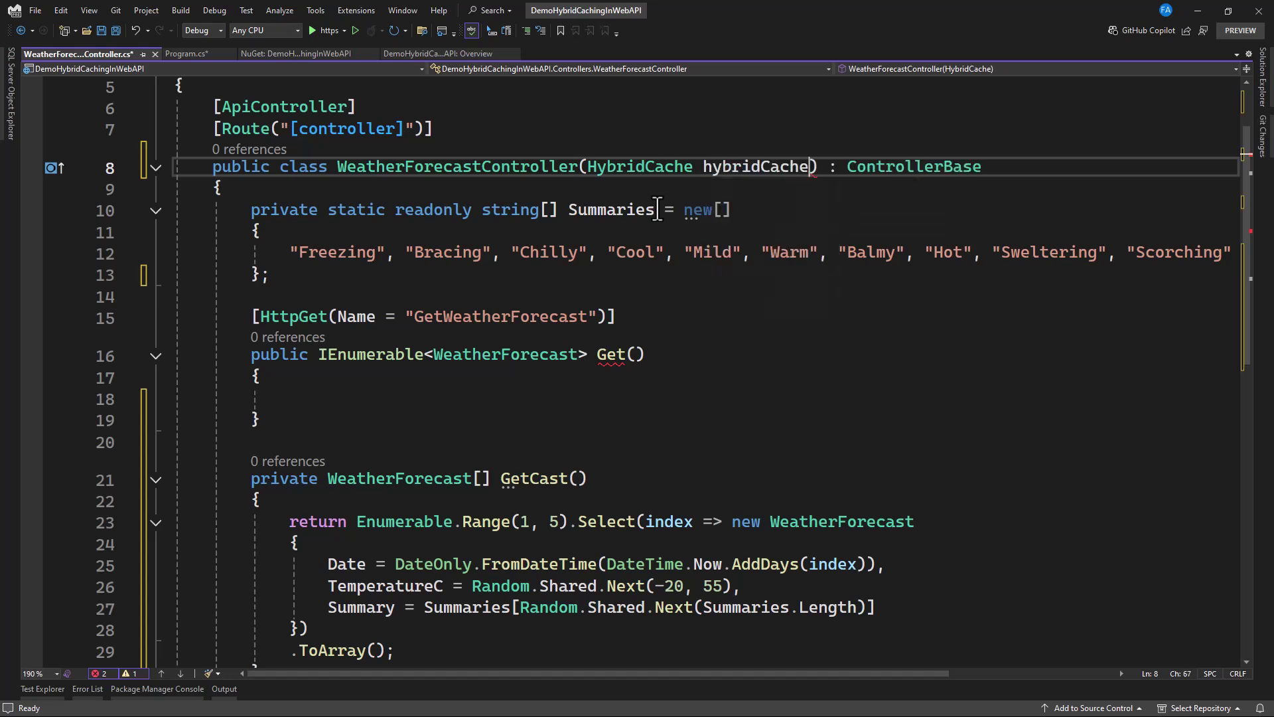
pyautogui.doubleClick(755, 165)
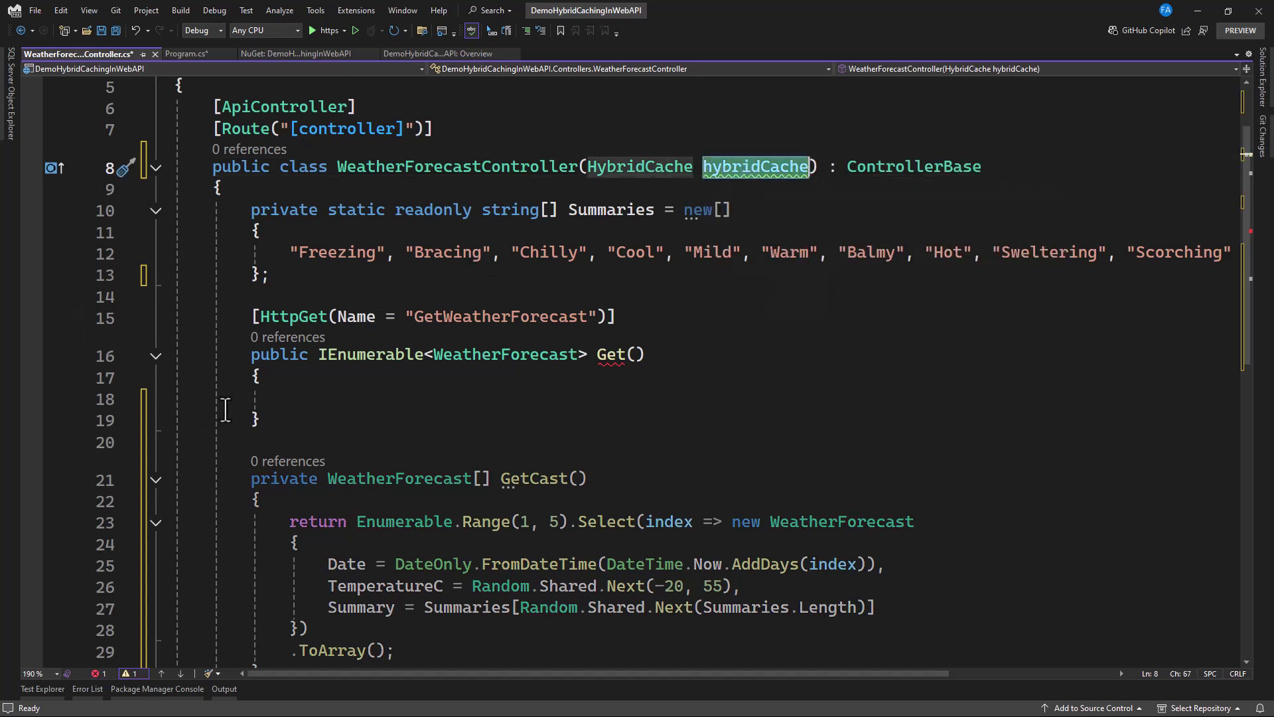
# Make Get() async, set cacheKey to "weatherData", and begin var data = await hybridCache
pyautogui.click(320, 403)
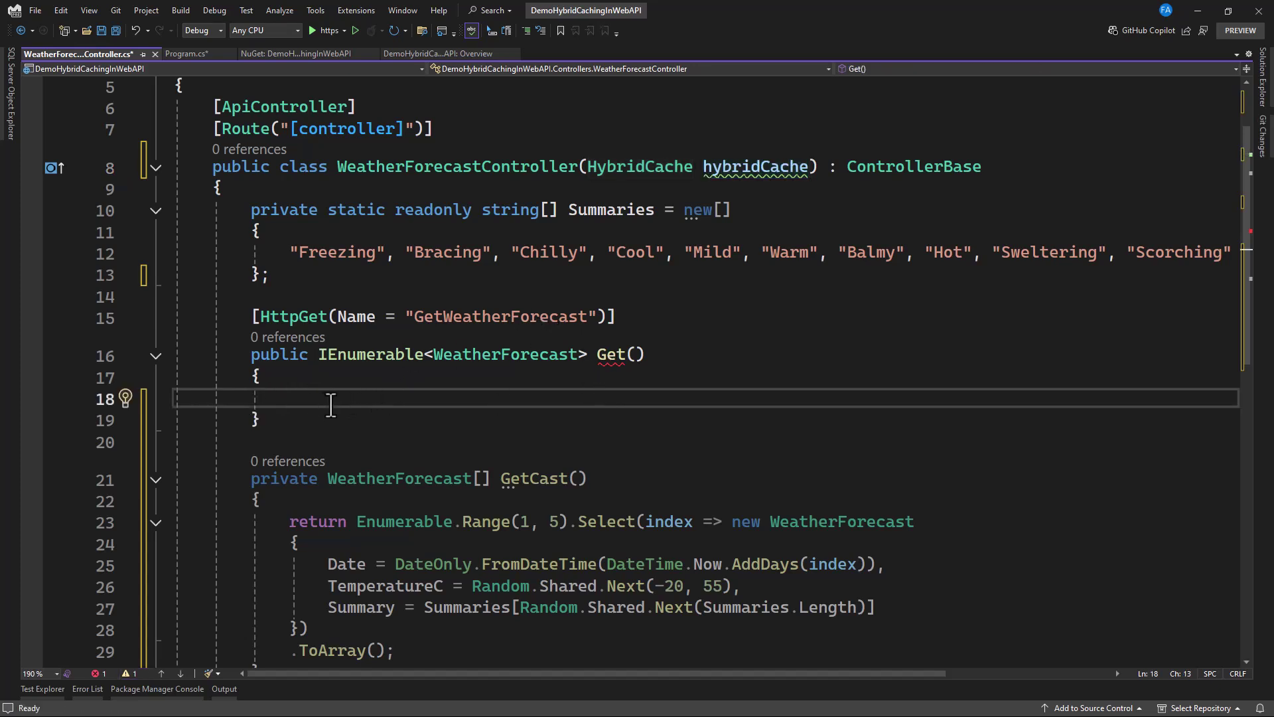
pyautogui.write('cstri')
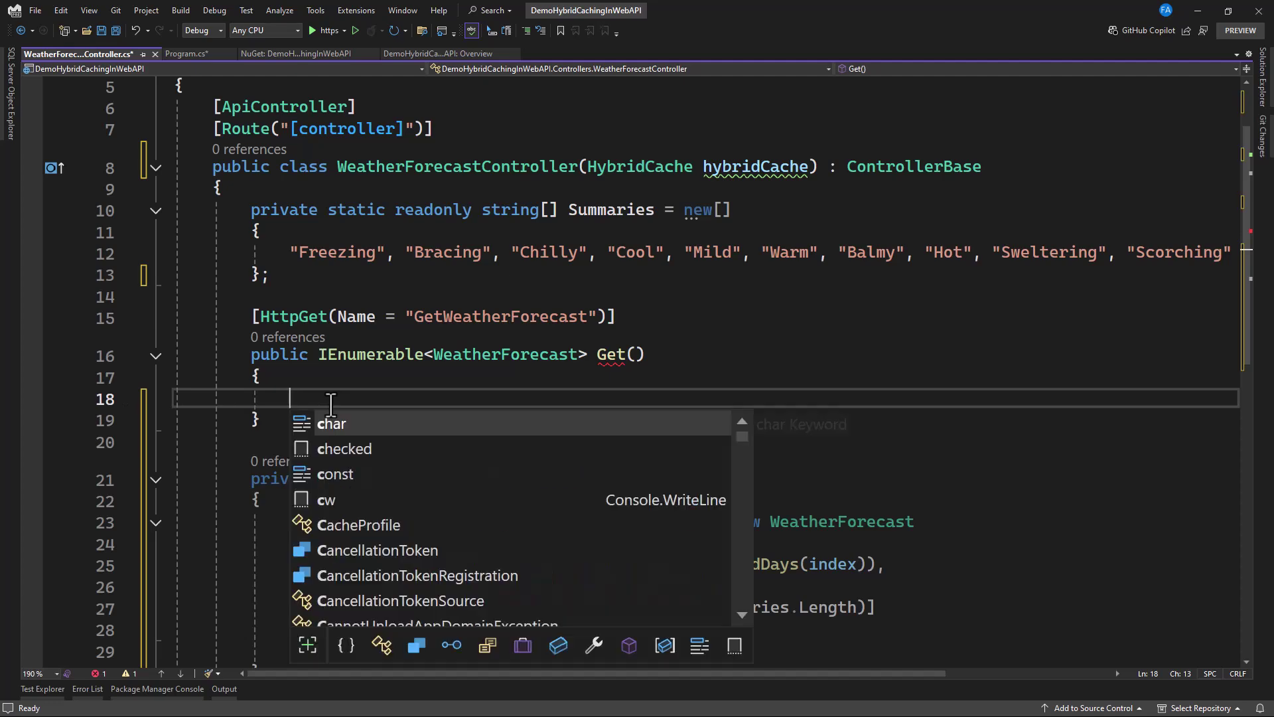
pyautogui.write('ng c')
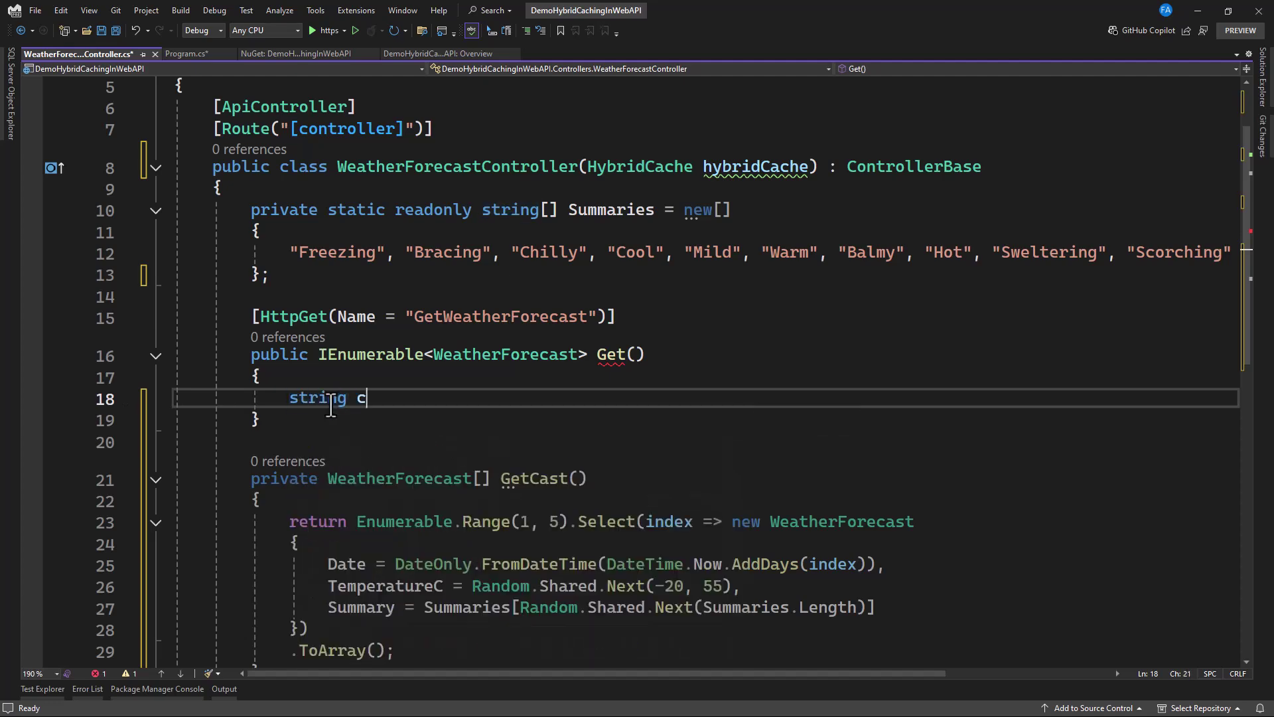
pyautogui.write('acheKey')
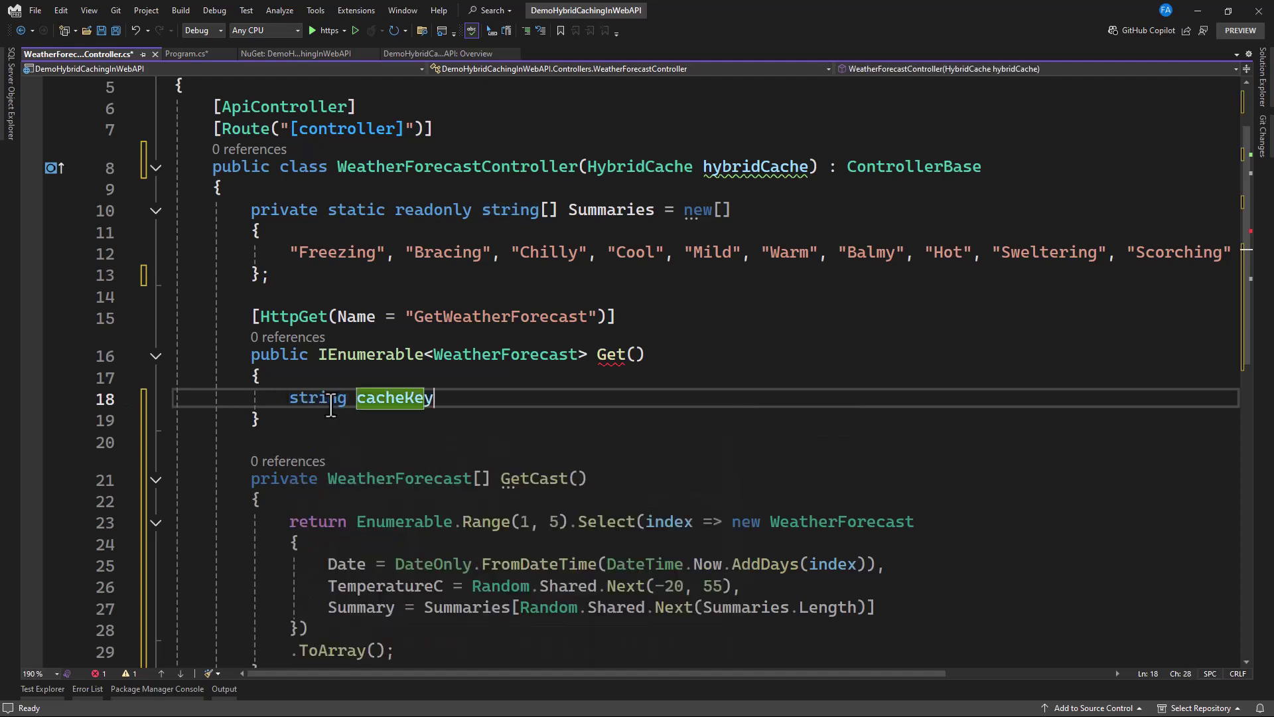
pyautogui.write(' =')
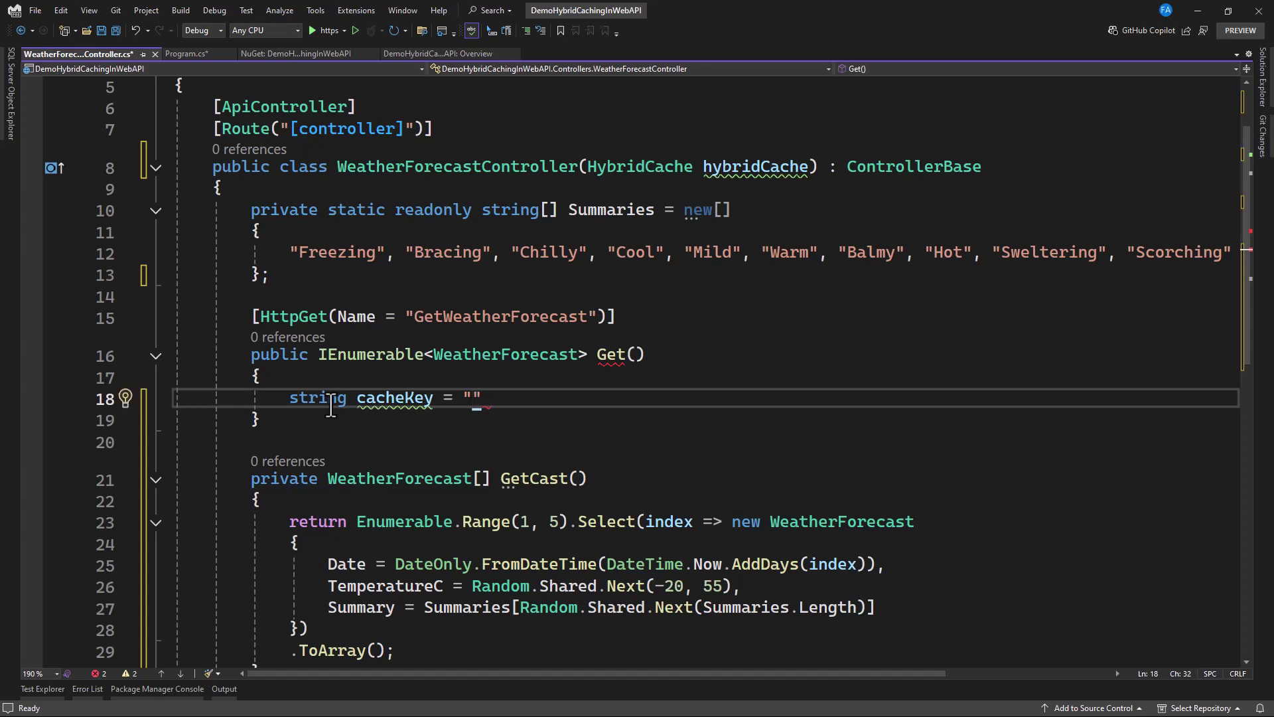
pyautogui.write('weather')
pyautogui.write('Data')
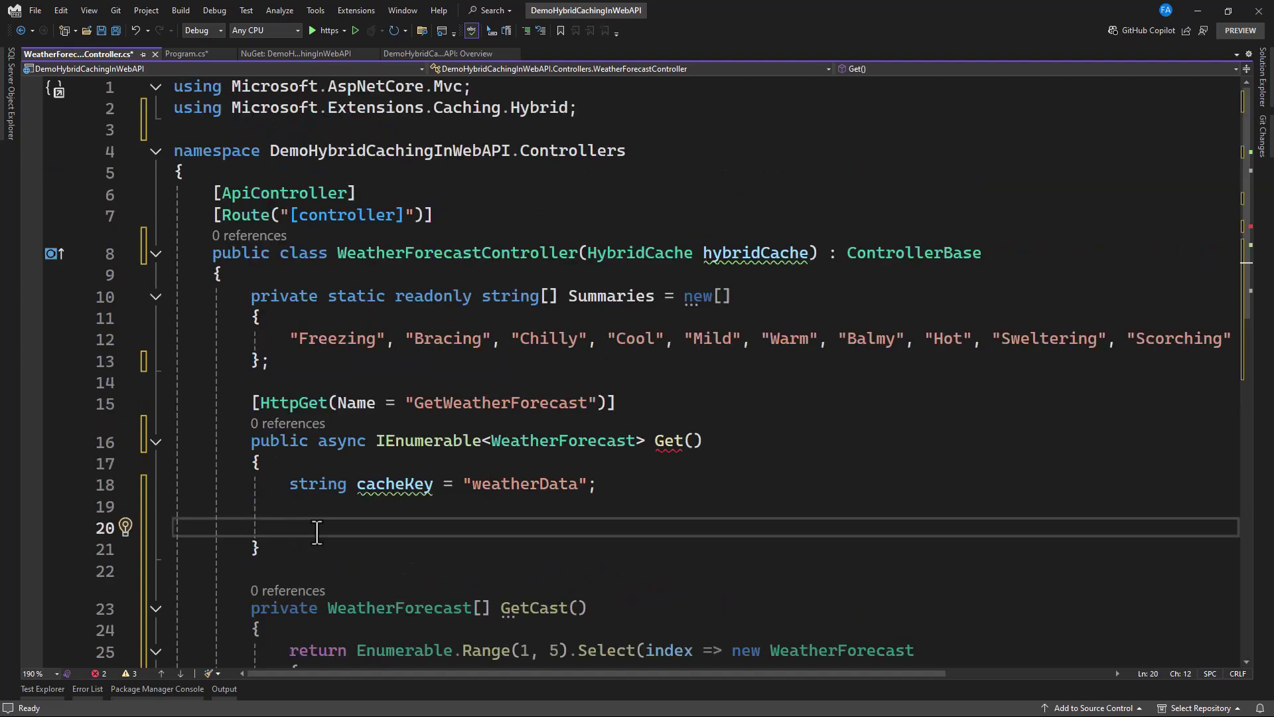
pyautogui.write('var data = ')
pyautogui.write('aw')
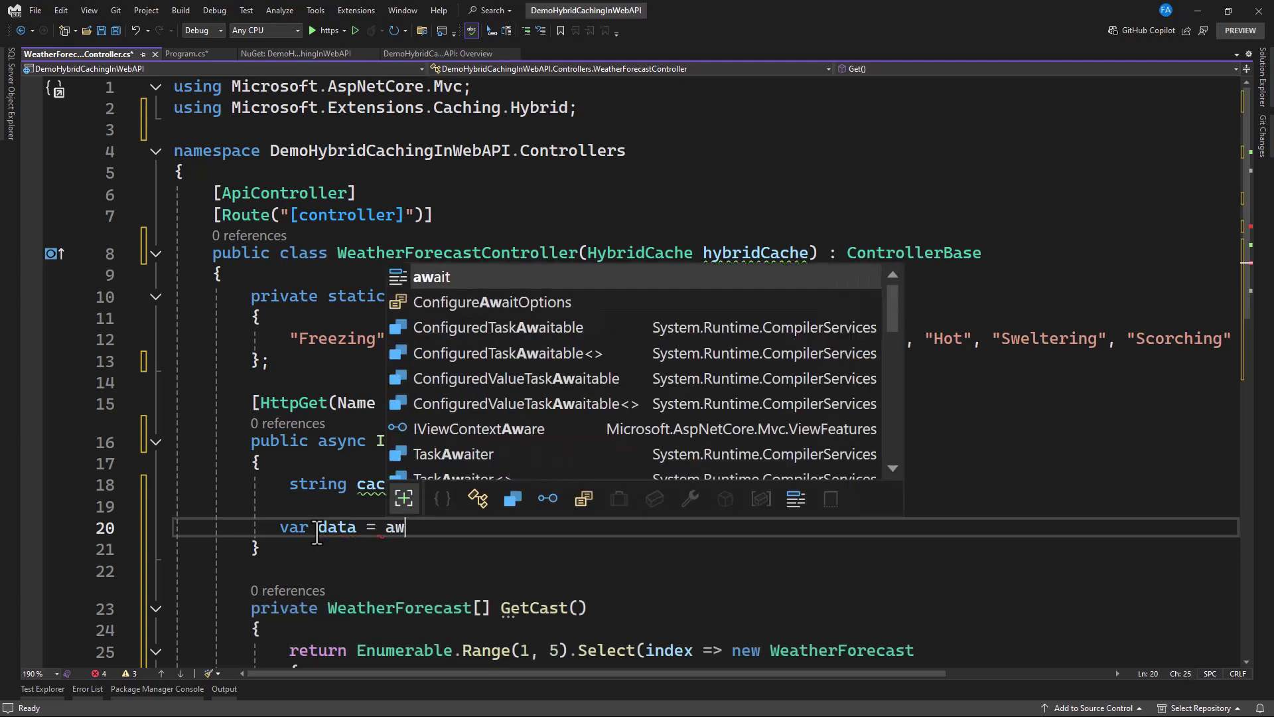
pyautogui.write('ait h')
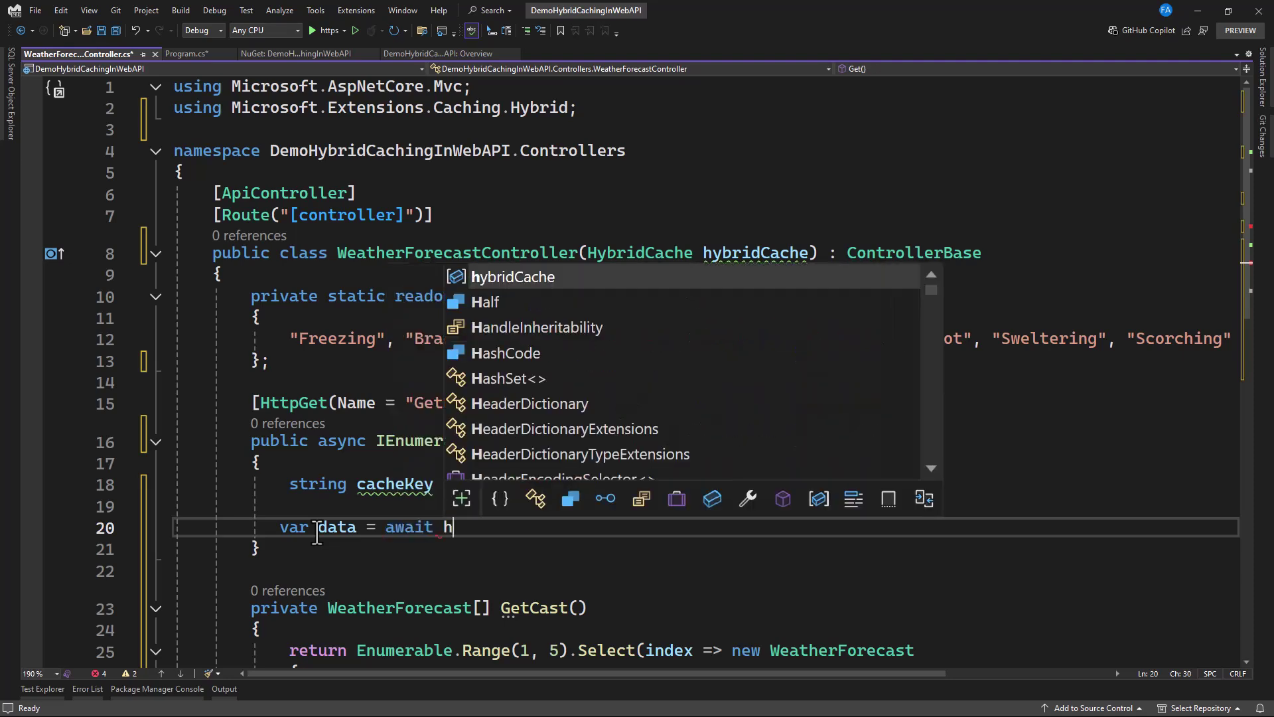
pyautogui.write('y')
pyautogui.press('Tab')
pyautogui.write('.')
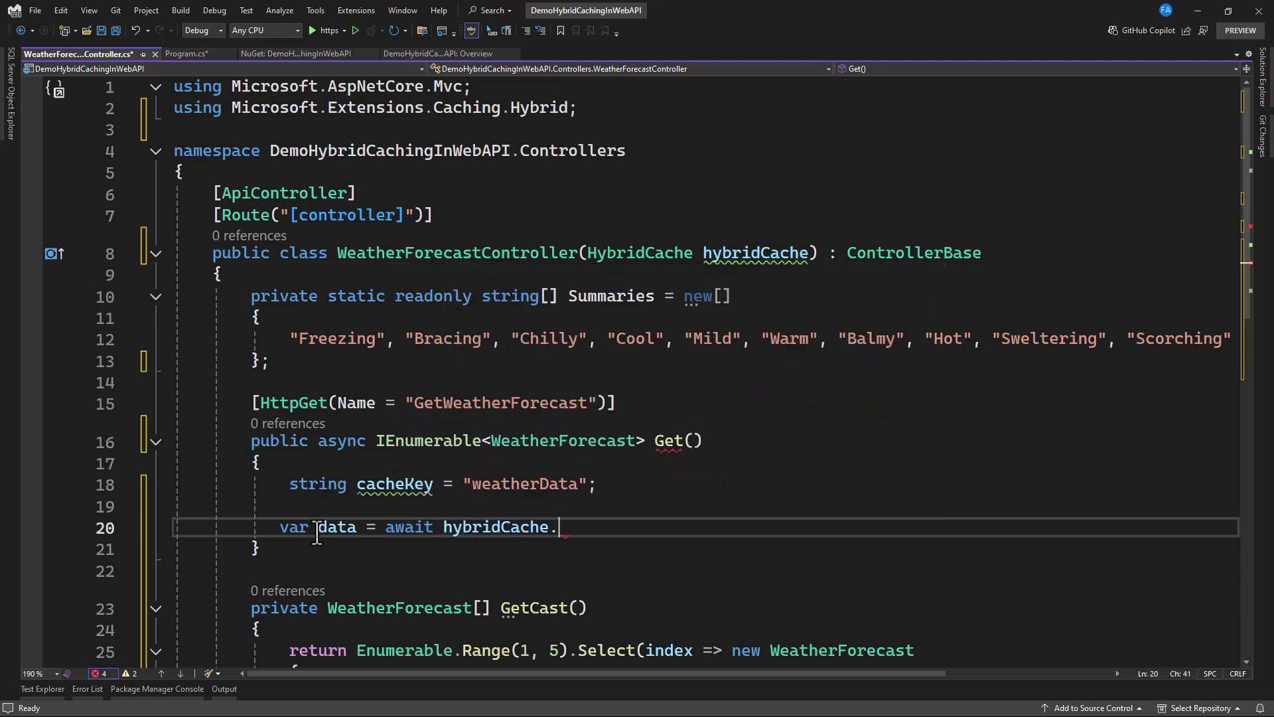
pyautogui.write('g')
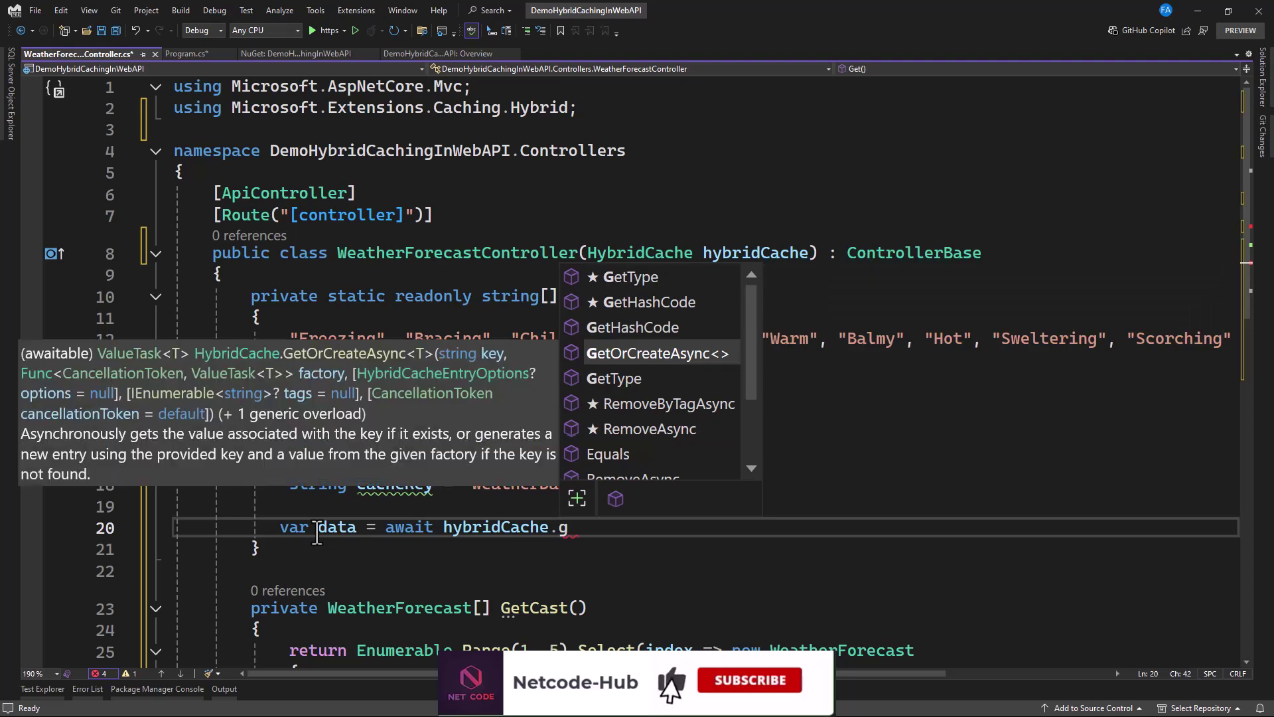
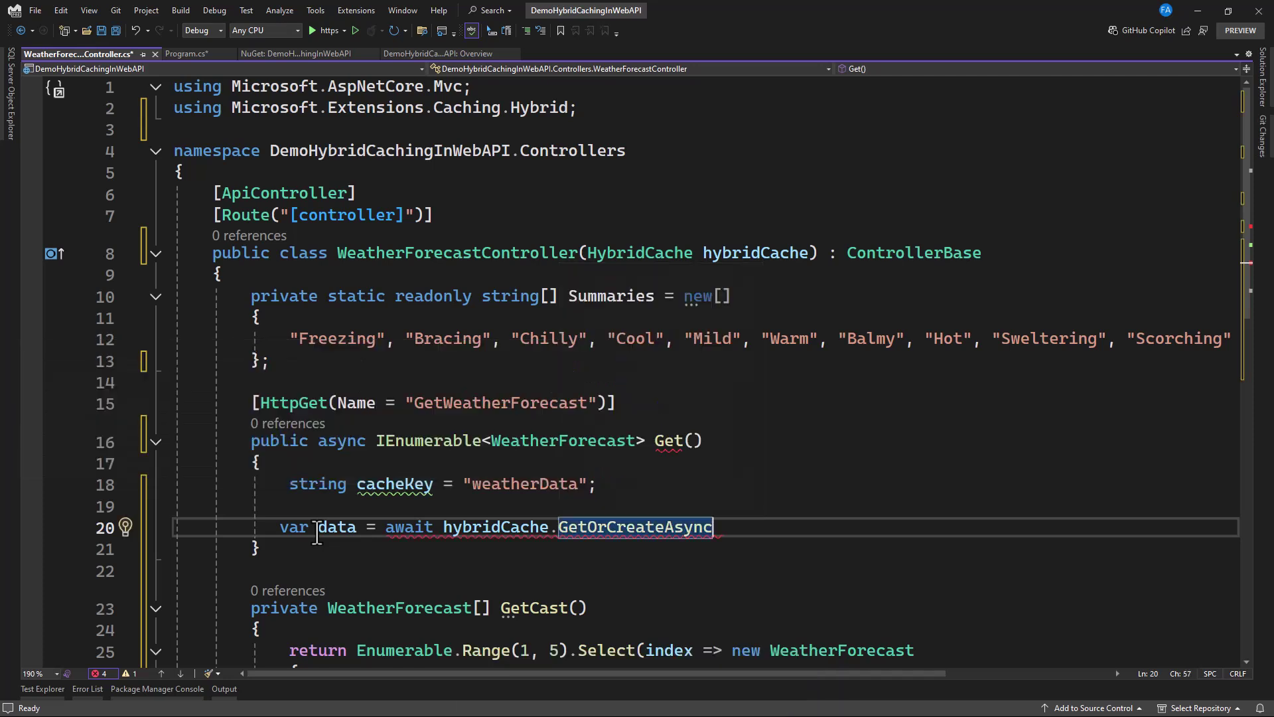
pyautogui.write('(')
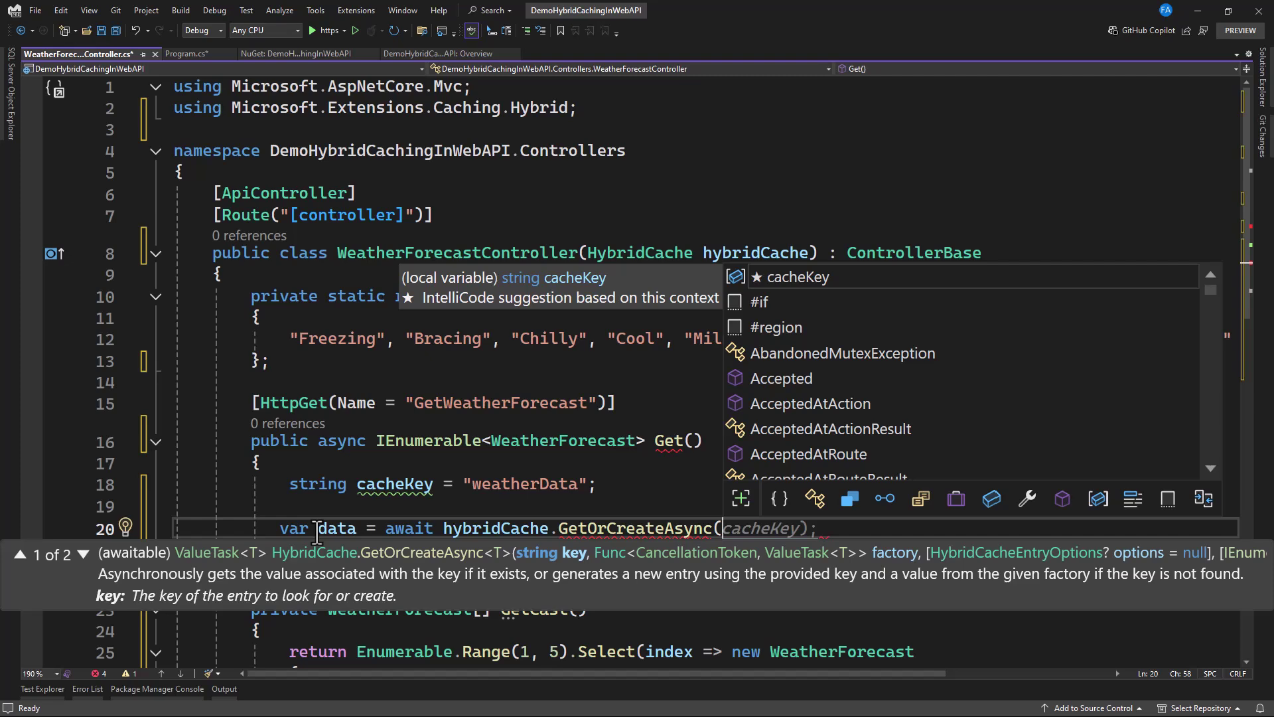
# Pass cacheKey to GetOrCreateAsync, move the call onto its own line, and begin the async token lambda
pyautogui.press('Tab')
pyautogui.press('Escape')
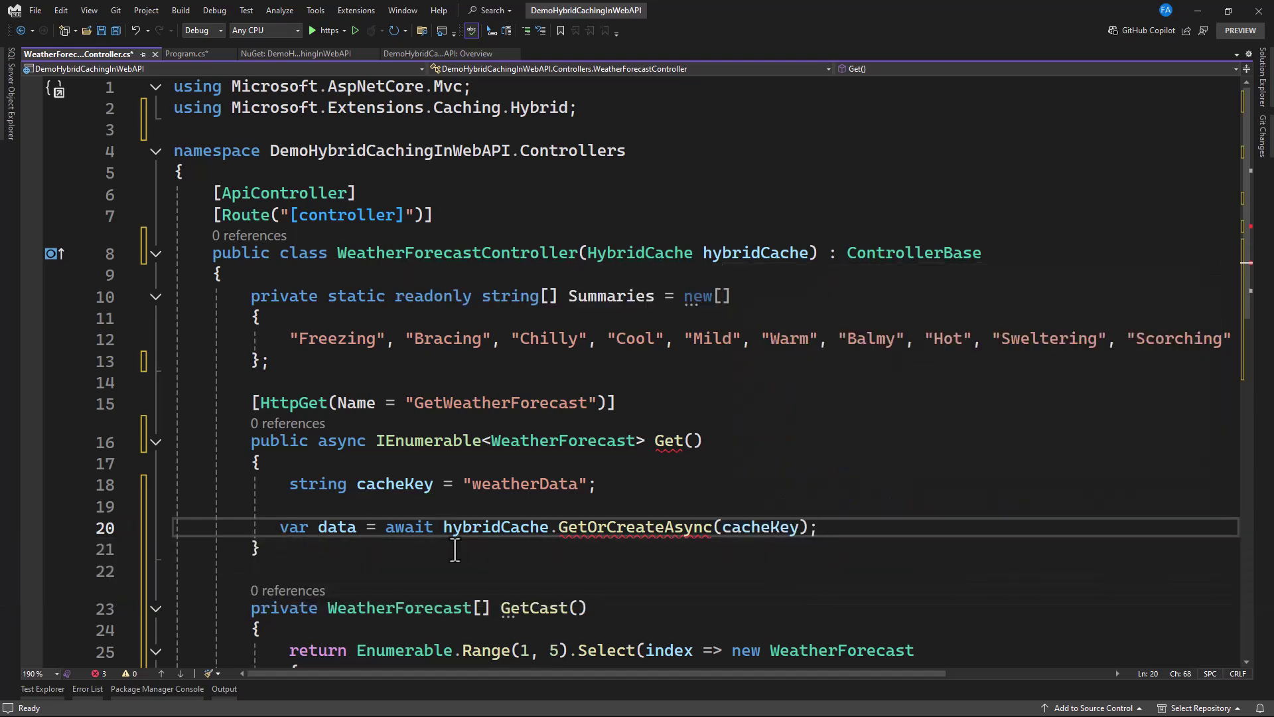
pyautogui.click(552, 526)
pyautogui.press('Return')
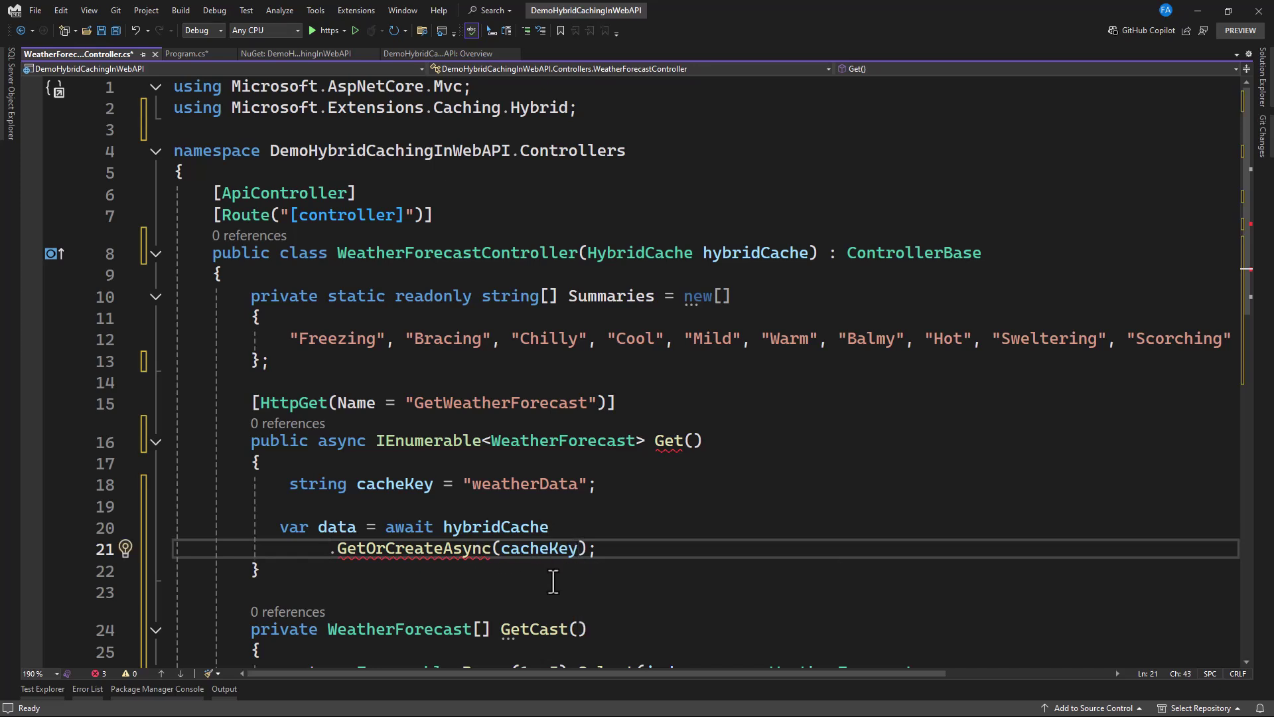
pyautogui.doubleClick(538, 549)
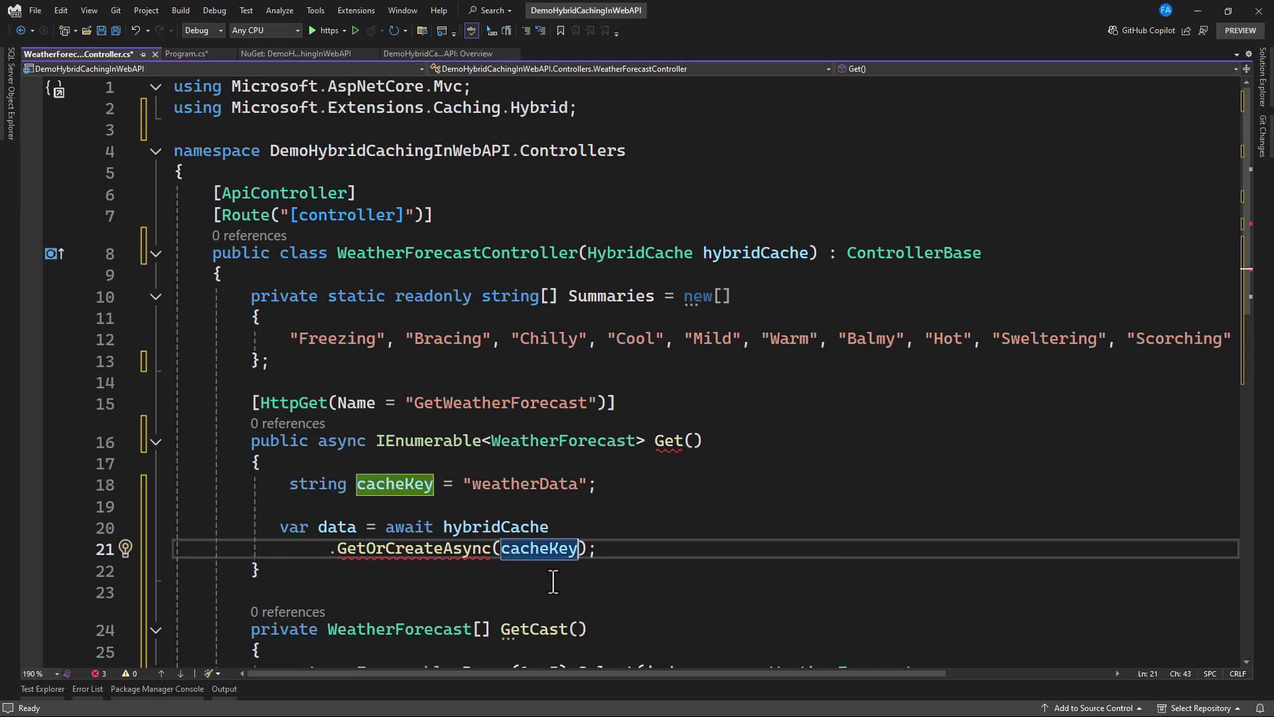
pyautogui.press('Right')
pyautogui.write(',')
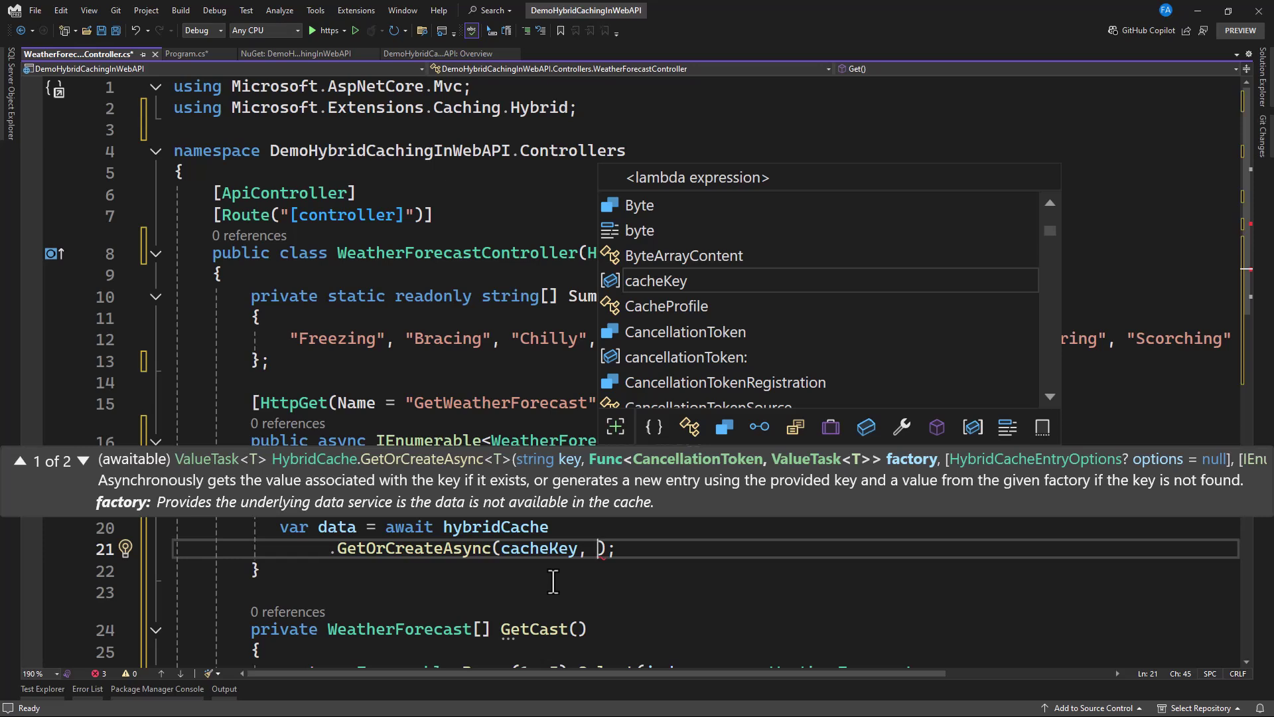
pyautogui.write('async')
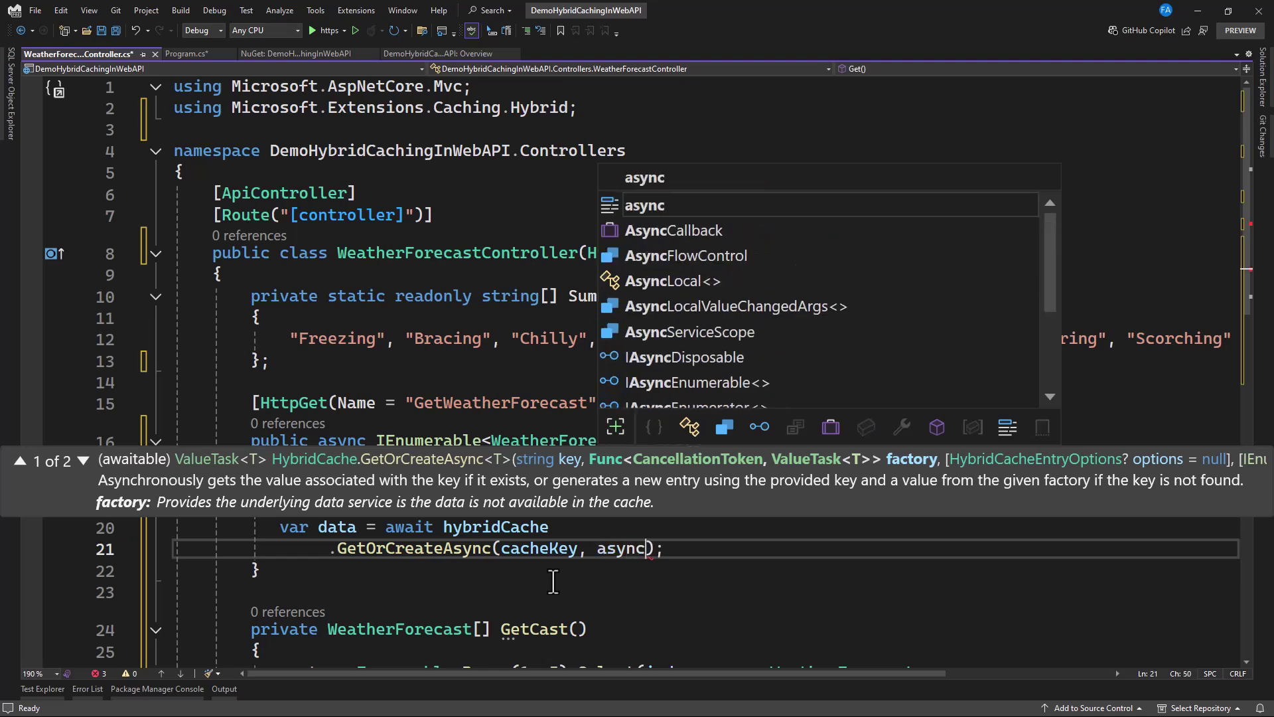
pyautogui.write(' token =>')
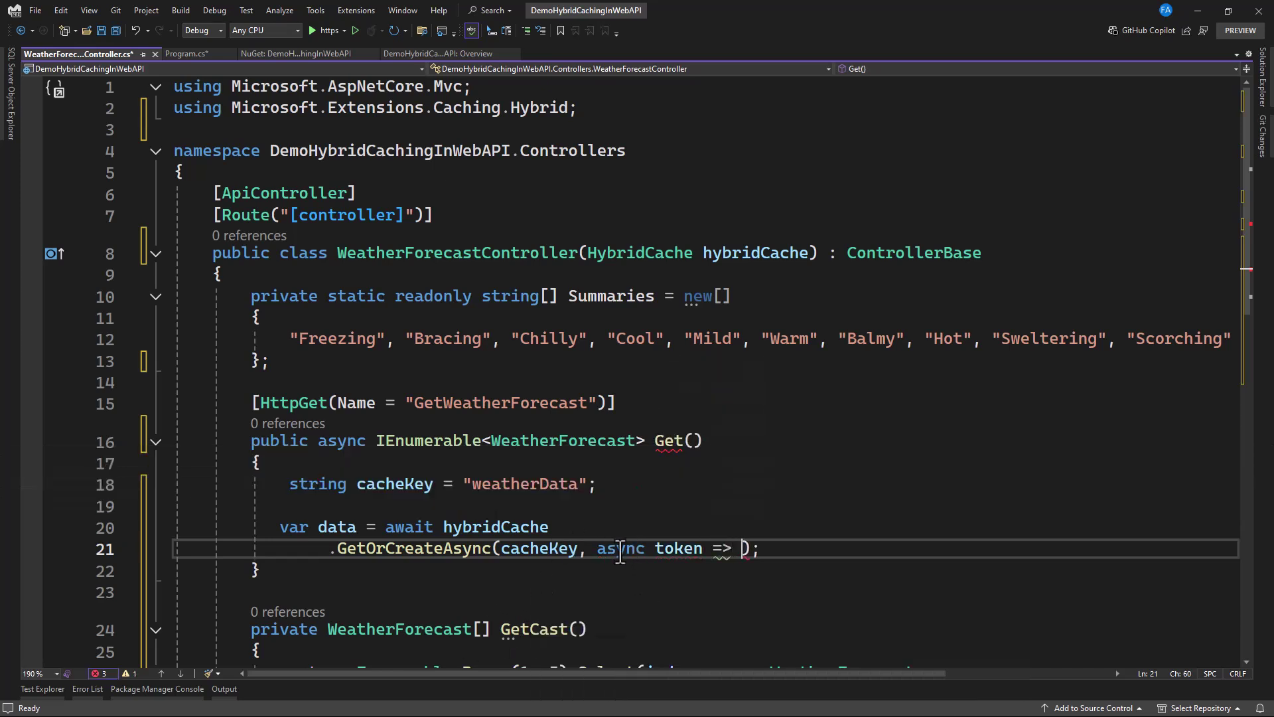
# Make GetCast async returning Task<WeatherForecast[]>, starting with await Task.Delay(5000)
pyautogui.click(329, 629)
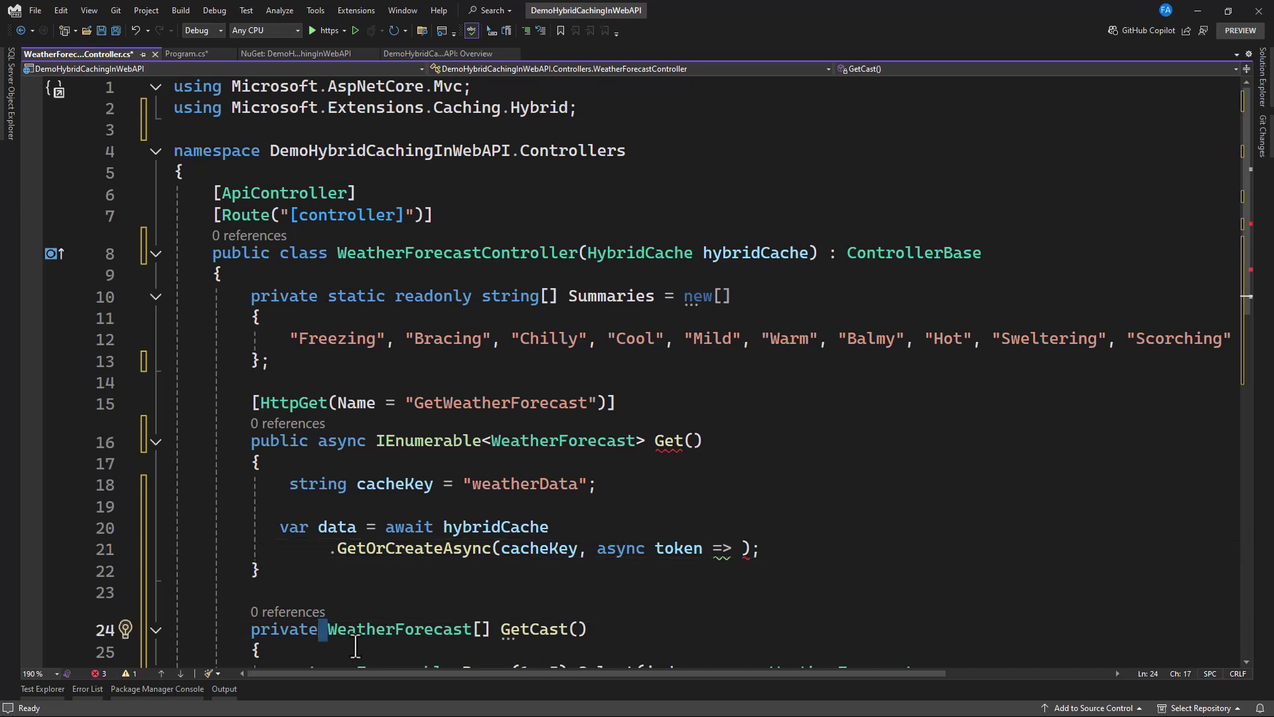
pyautogui.write('Task<')
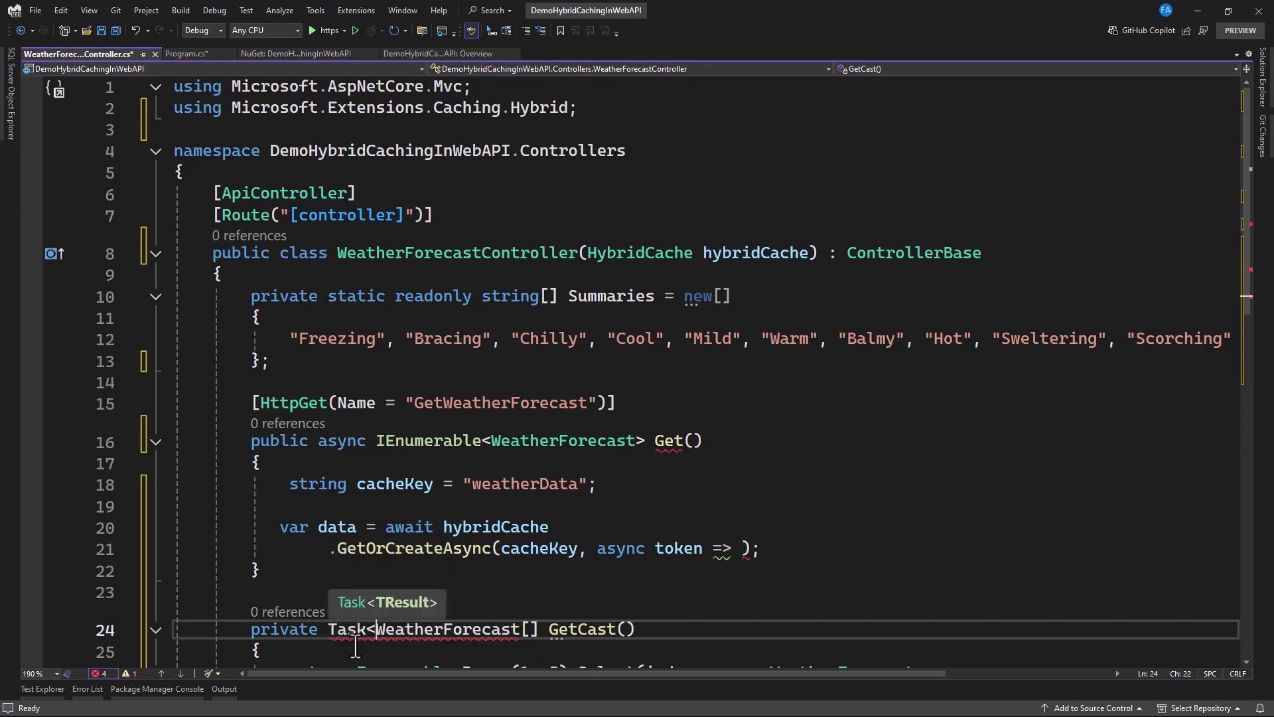
pyautogui.press('Right')
pyautogui.press('Right')
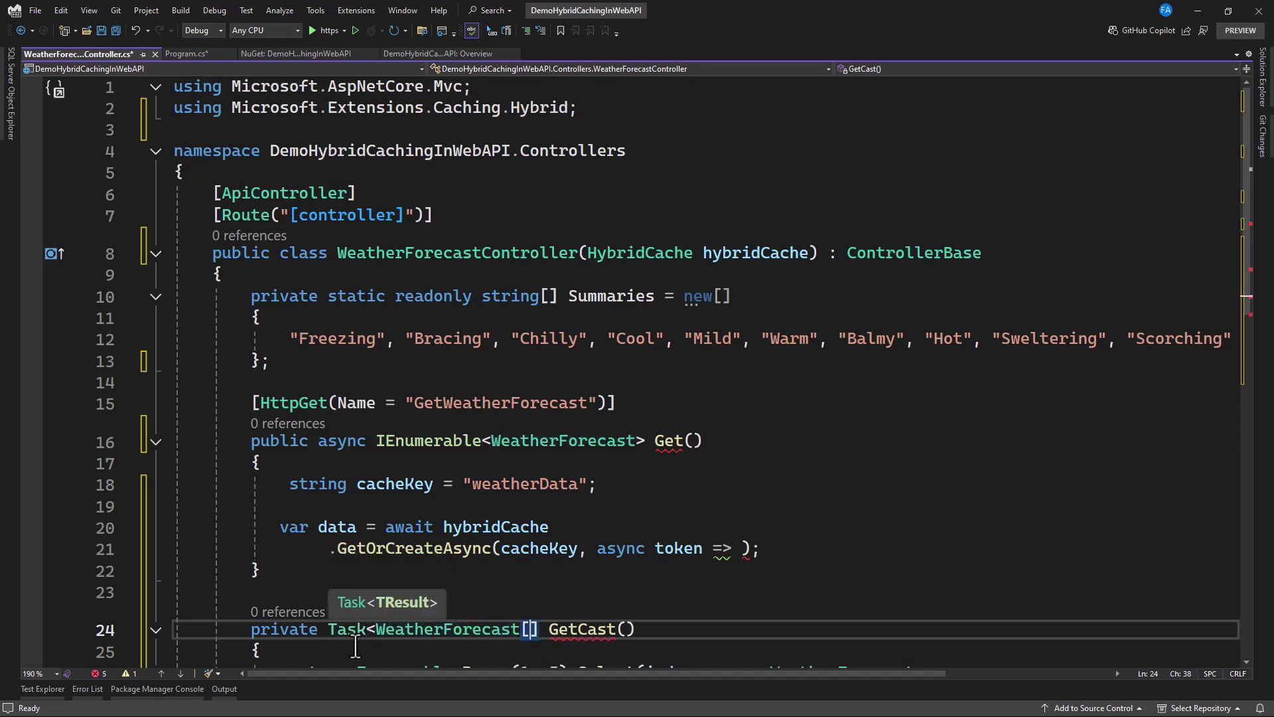
pyautogui.write('>')
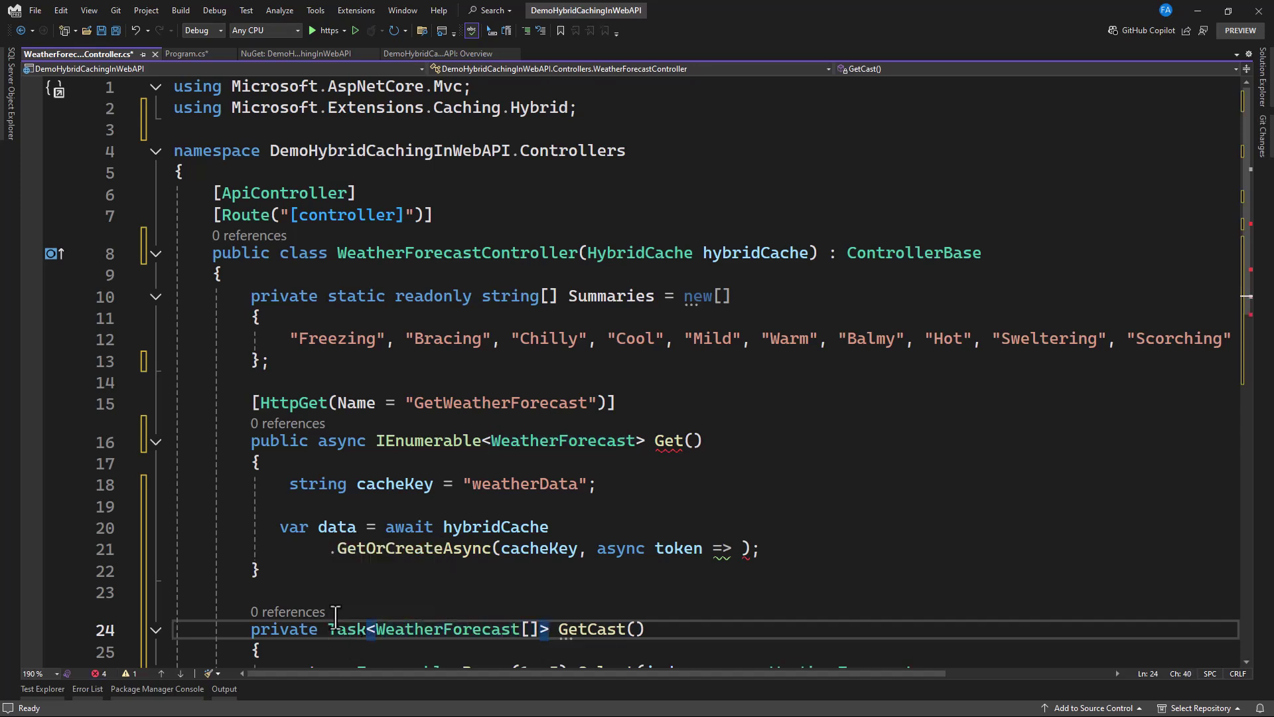
pyautogui.scroll(-2, 346, 598)
pyautogui.click(378, 523)
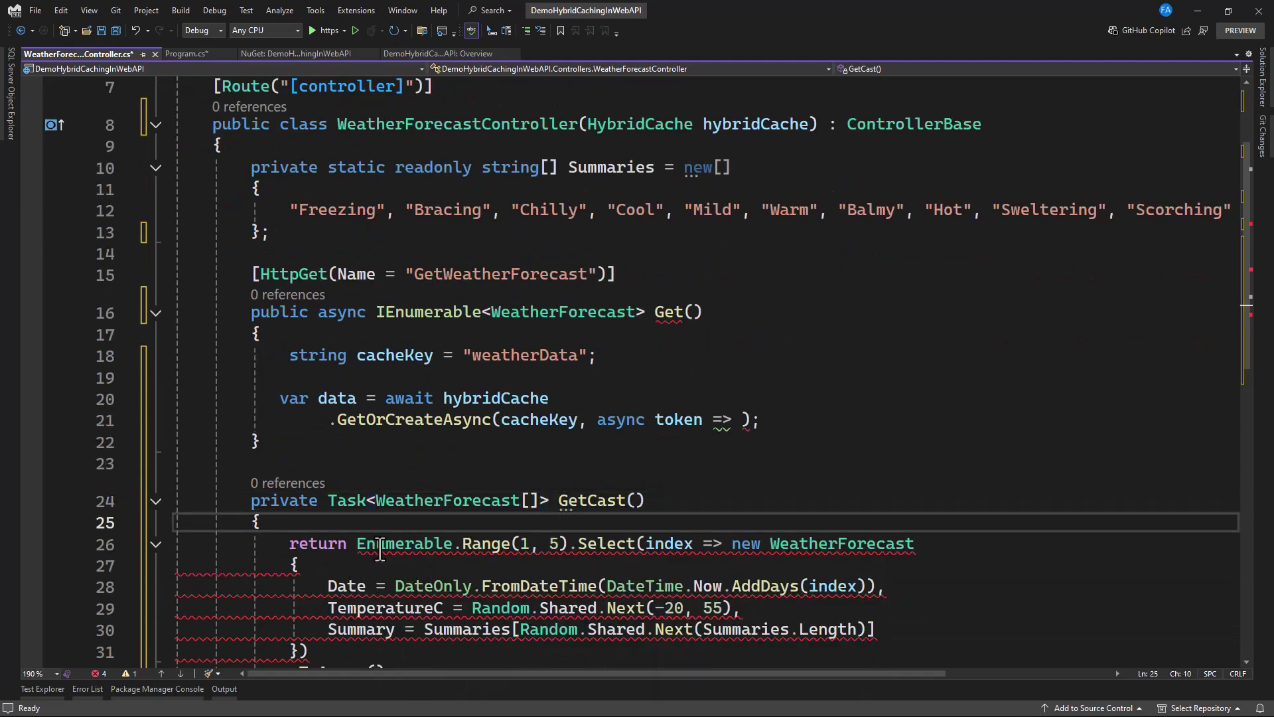
pyautogui.press('Return')
pyautogui.write('await T')
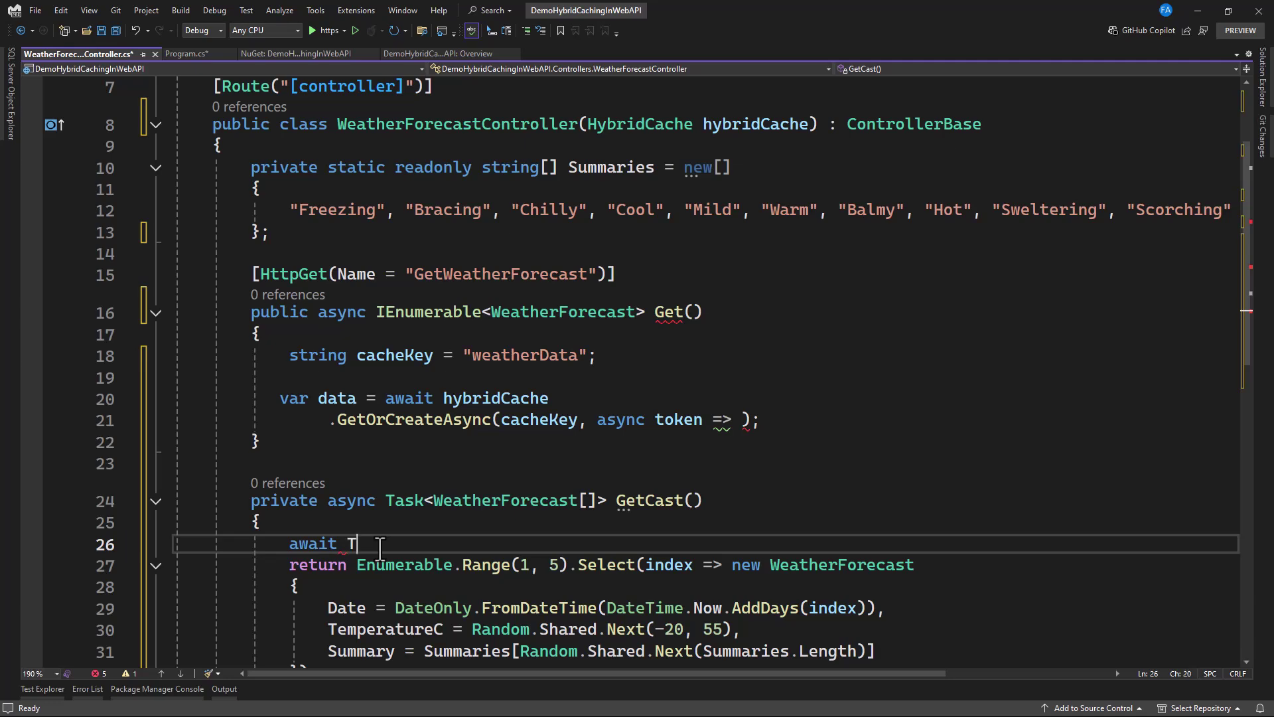
pyautogui.write('ask.del')
pyautogui.press('Tab')
pyautogui.write('()')
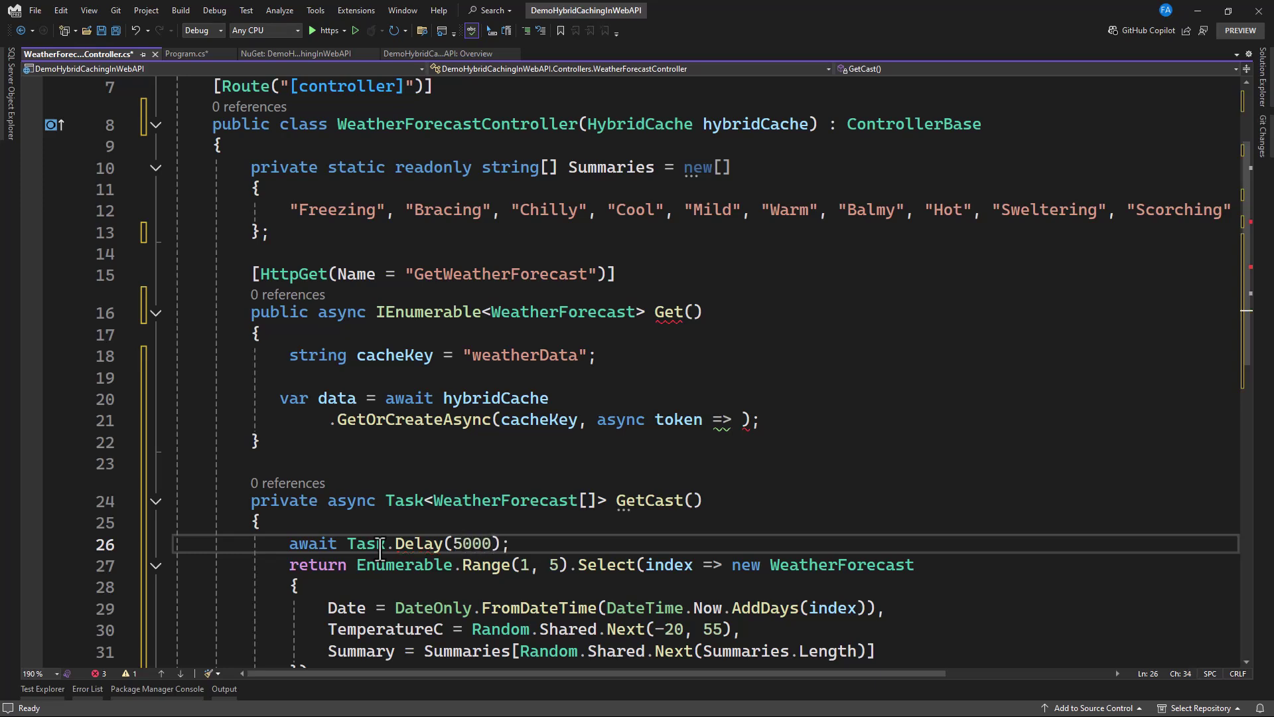
pyautogui.doubleClick(652, 500)
pyautogui.hotkey('ctrl', 'c')
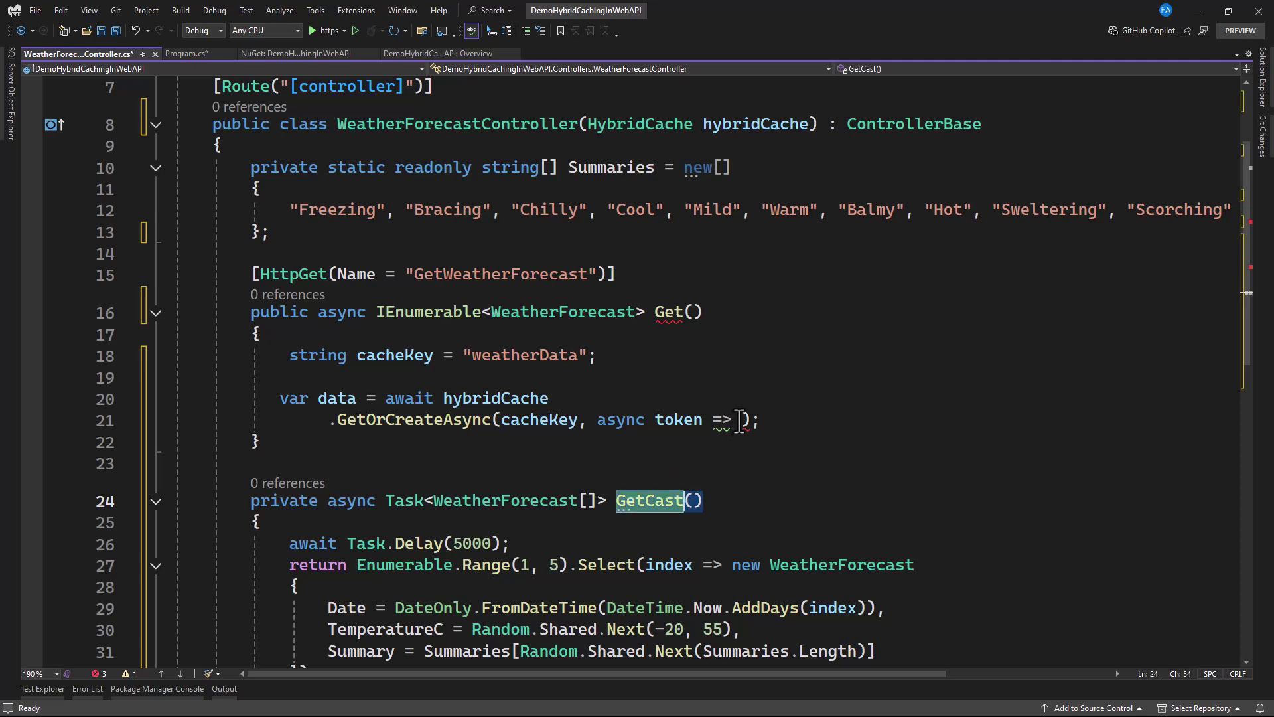
# Fill the token lambda with await GetCast() and add default as GetOrCreateAsync's last argument
pyautogui.click(739, 420)
pyautogui.write('wai')
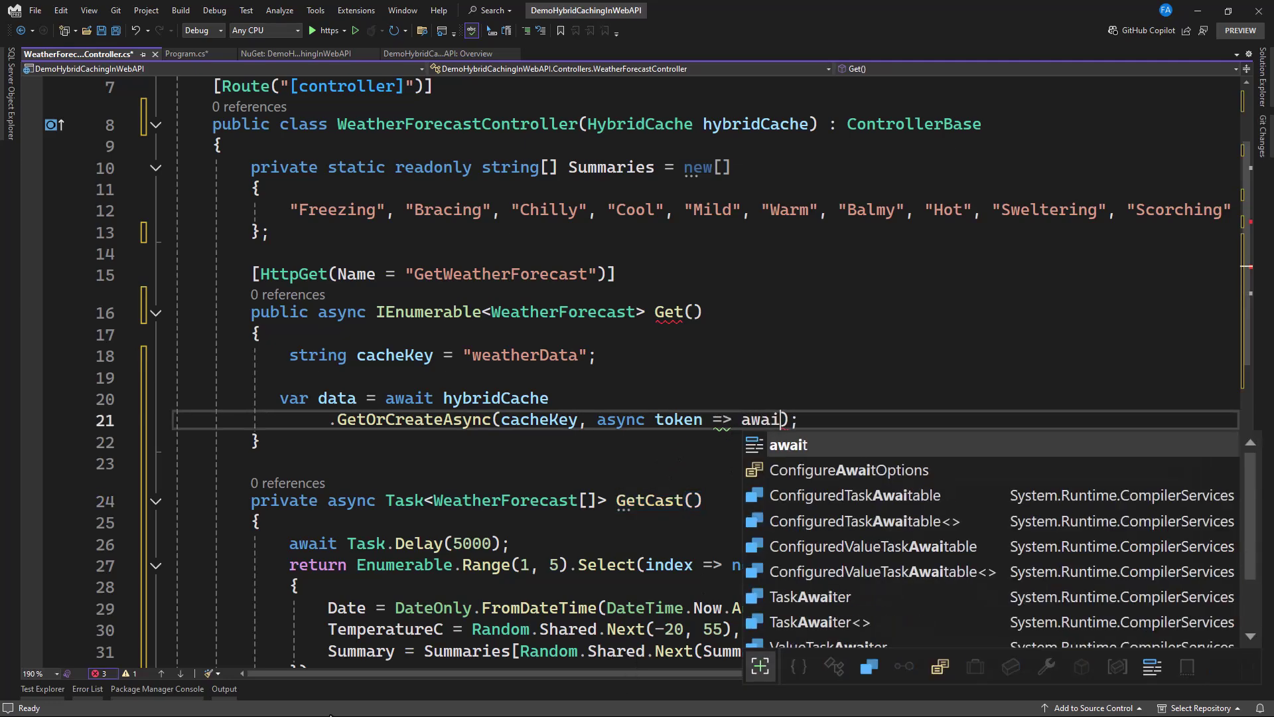
pyautogui.press('Tab')
pyautogui.hotkey('ctrl', 'v')
pyautogui.write('()')
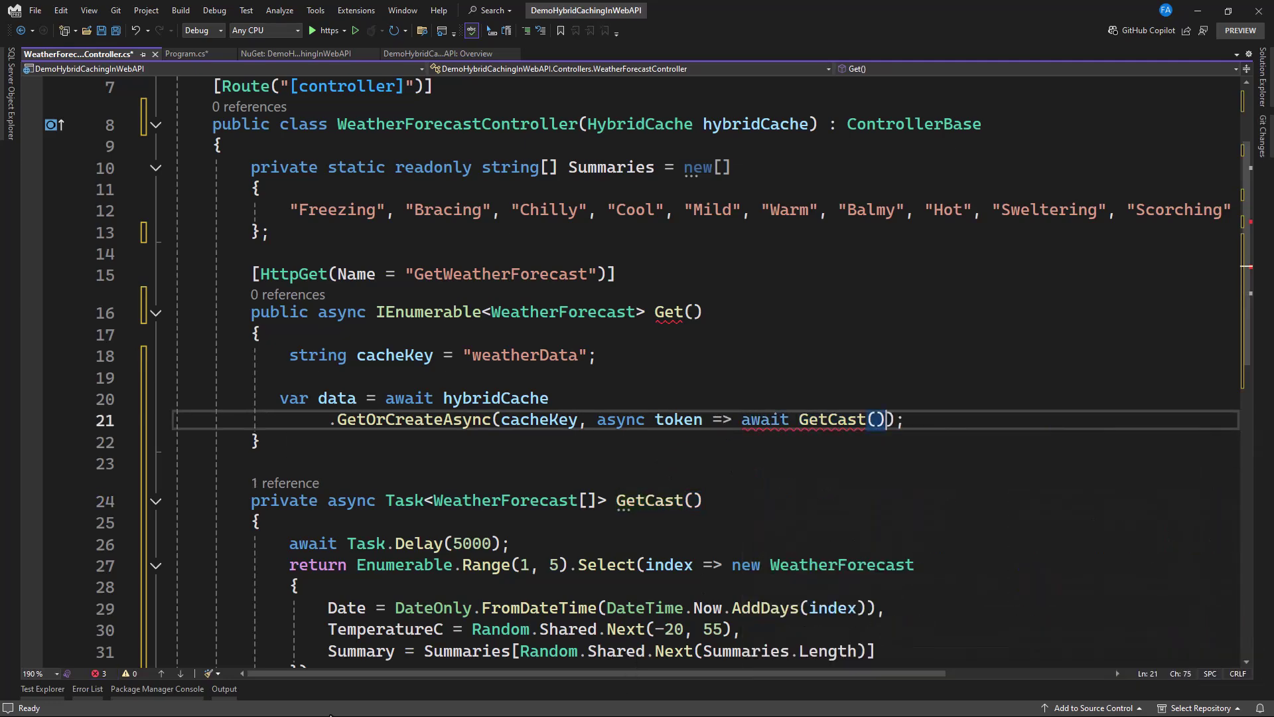
pyautogui.write(',')
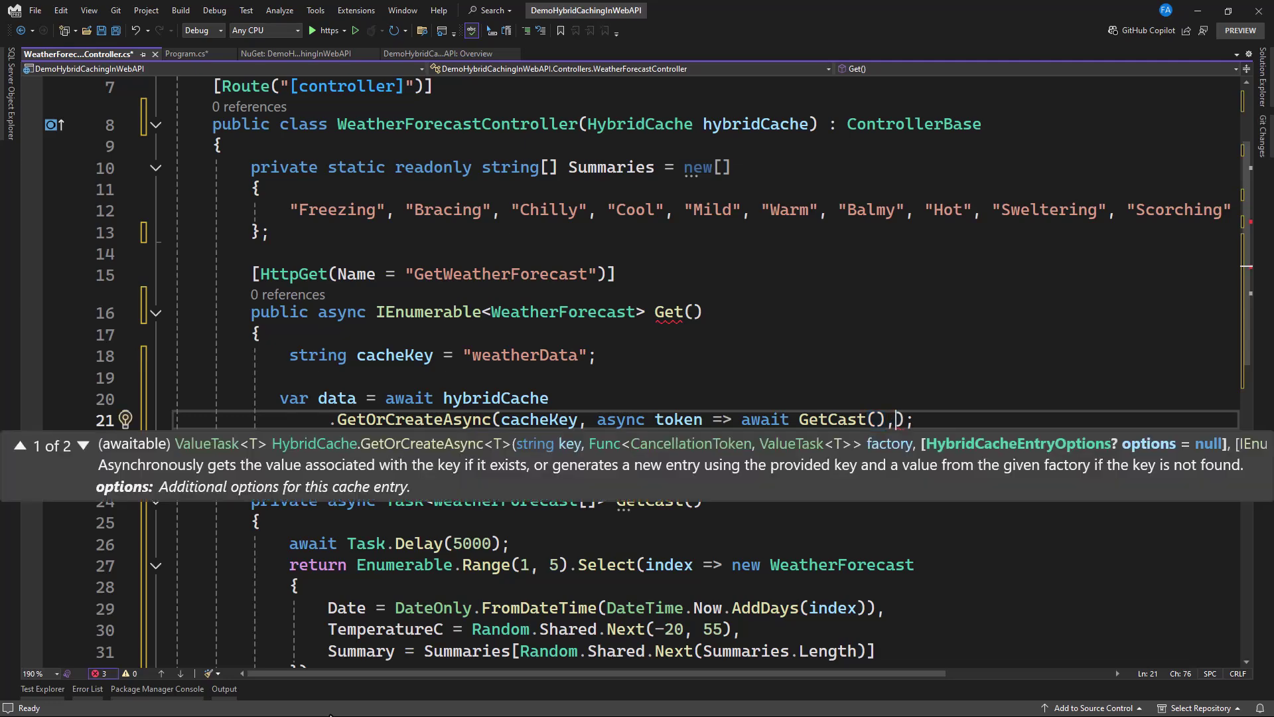
pyautogui.write(' default)')
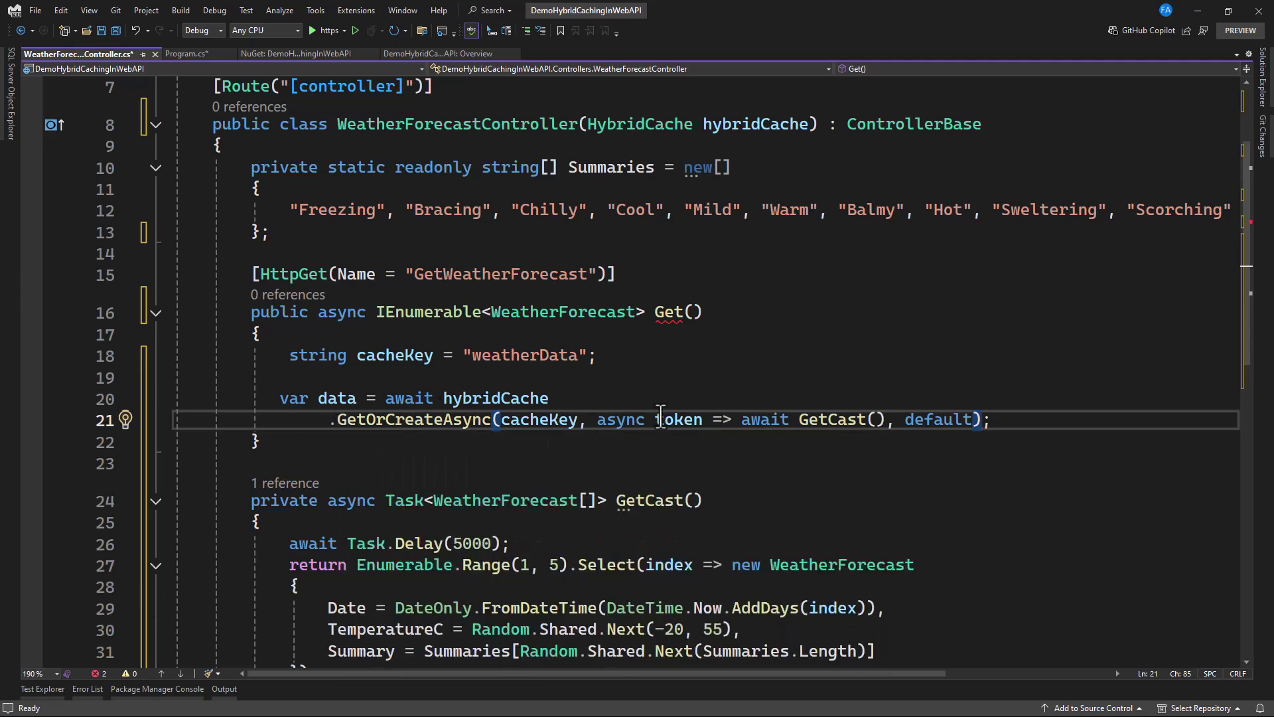
pyautogui.doubleClick(413, 419)
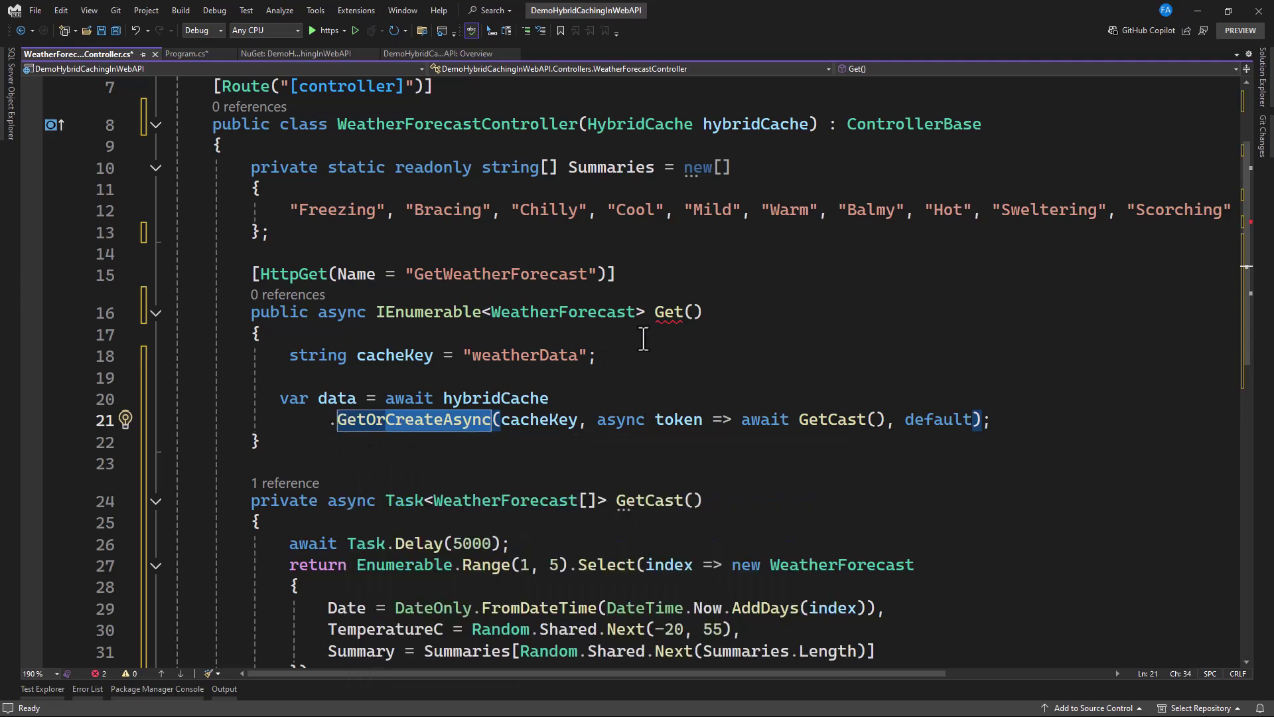
pyautogui.doubleClick(337, 398)
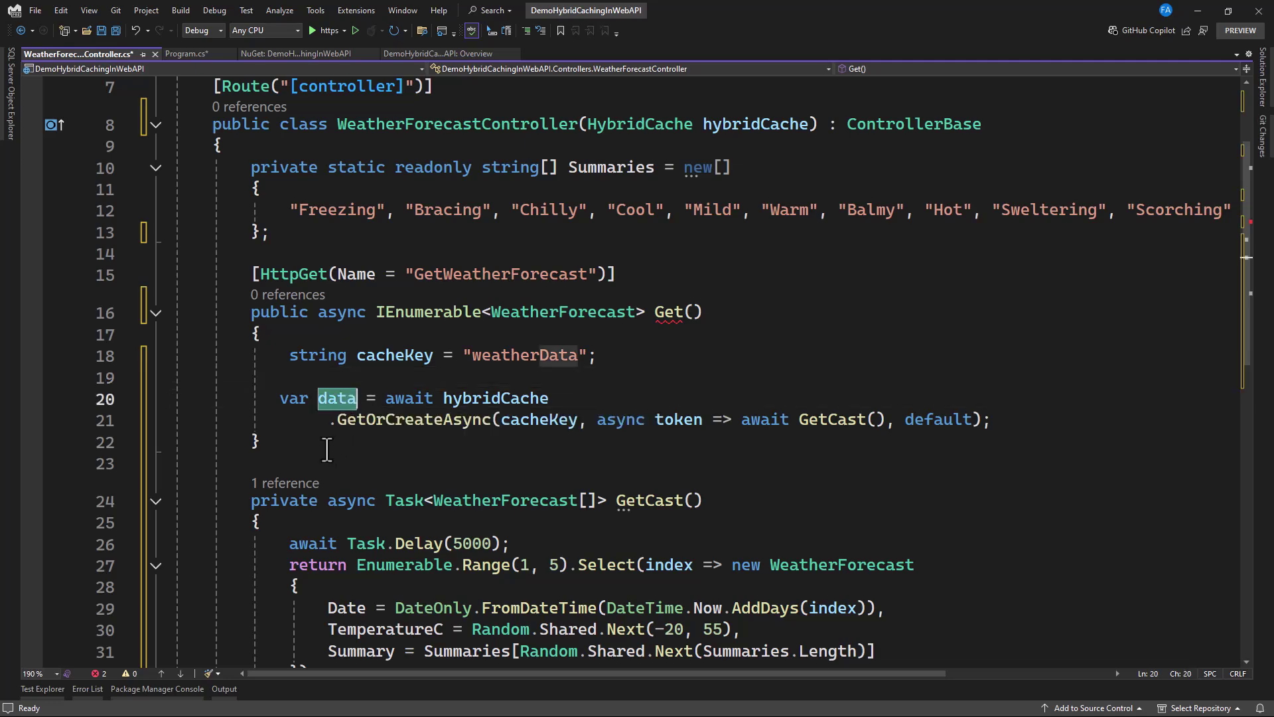
# Wrap the returned data in Ok(data) on the return line
pyautogui.click(1002, 420)
pyautogui.press('Return')
pyautogui.write('return ')
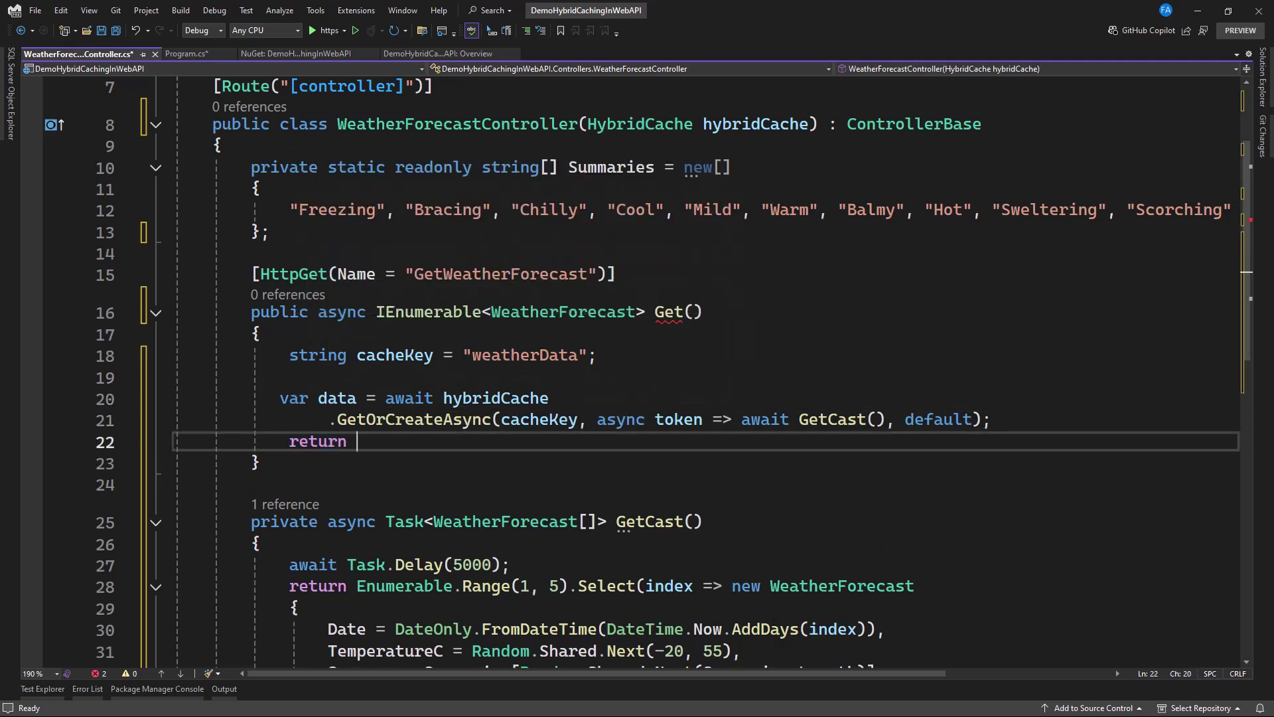
pyautogui.write('data;')
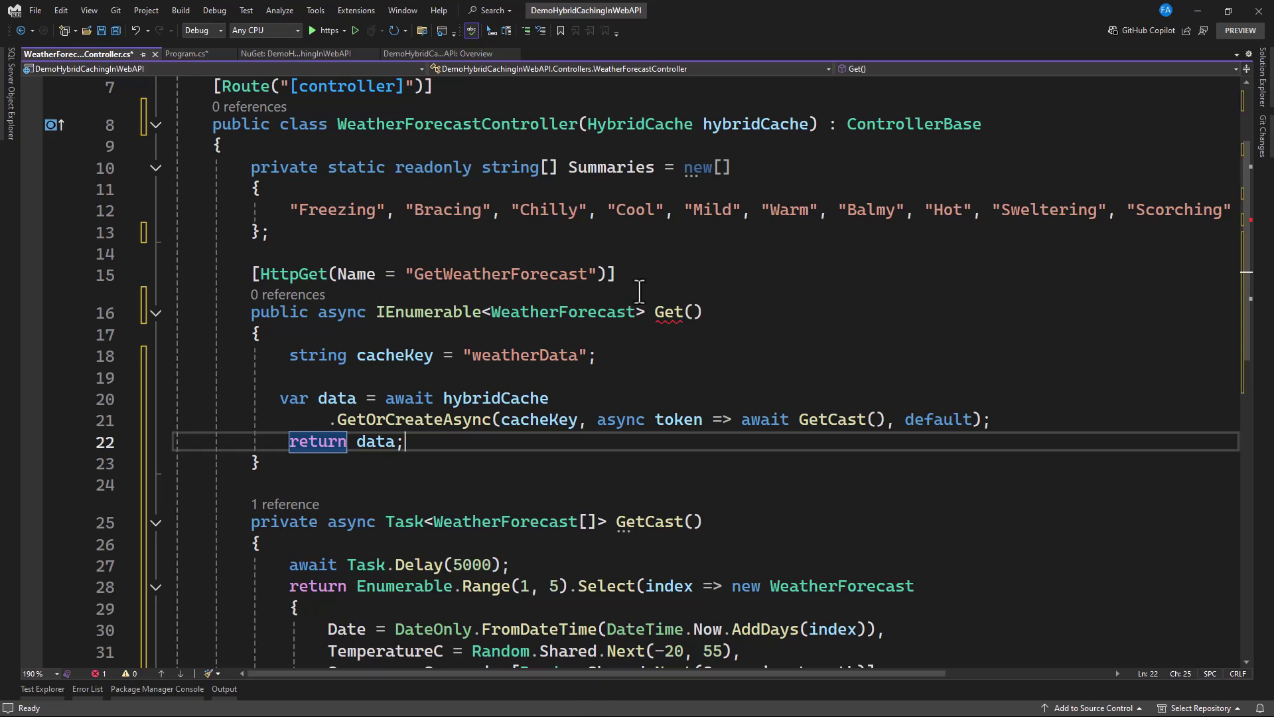
pyautogui.click(375, 312)
pyautogui.write('Task')
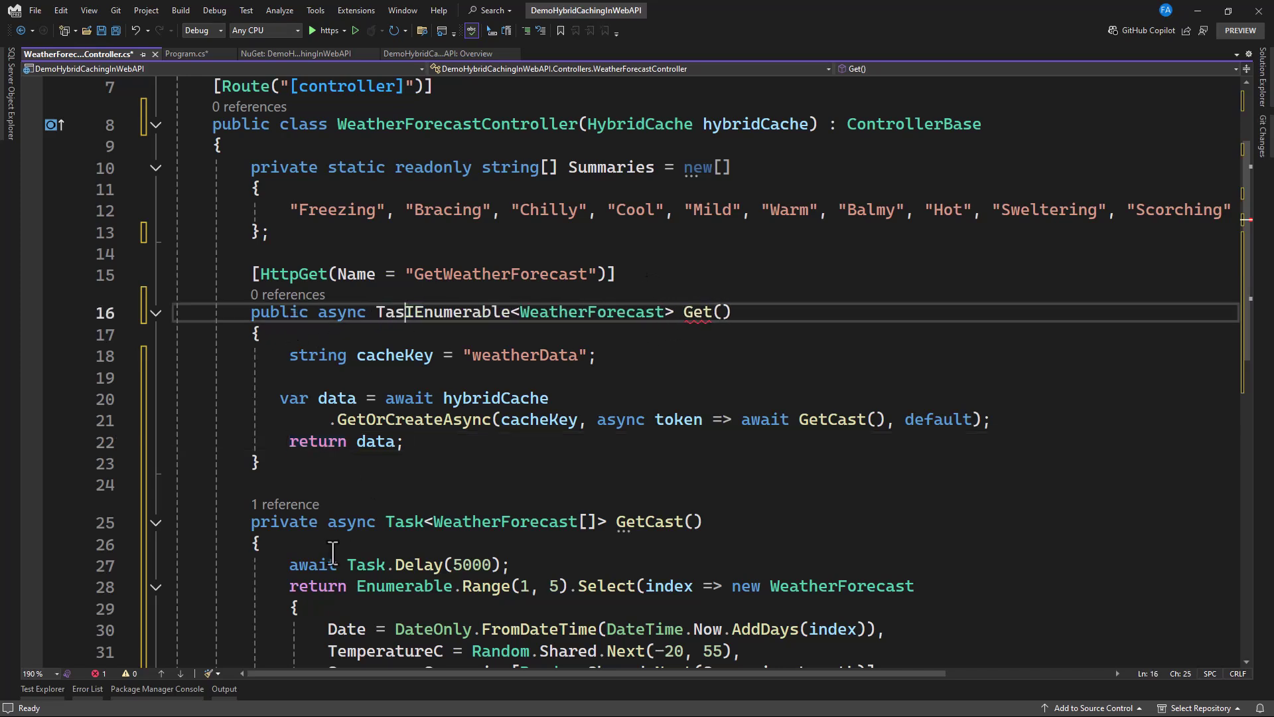
pyautogui.write('<')
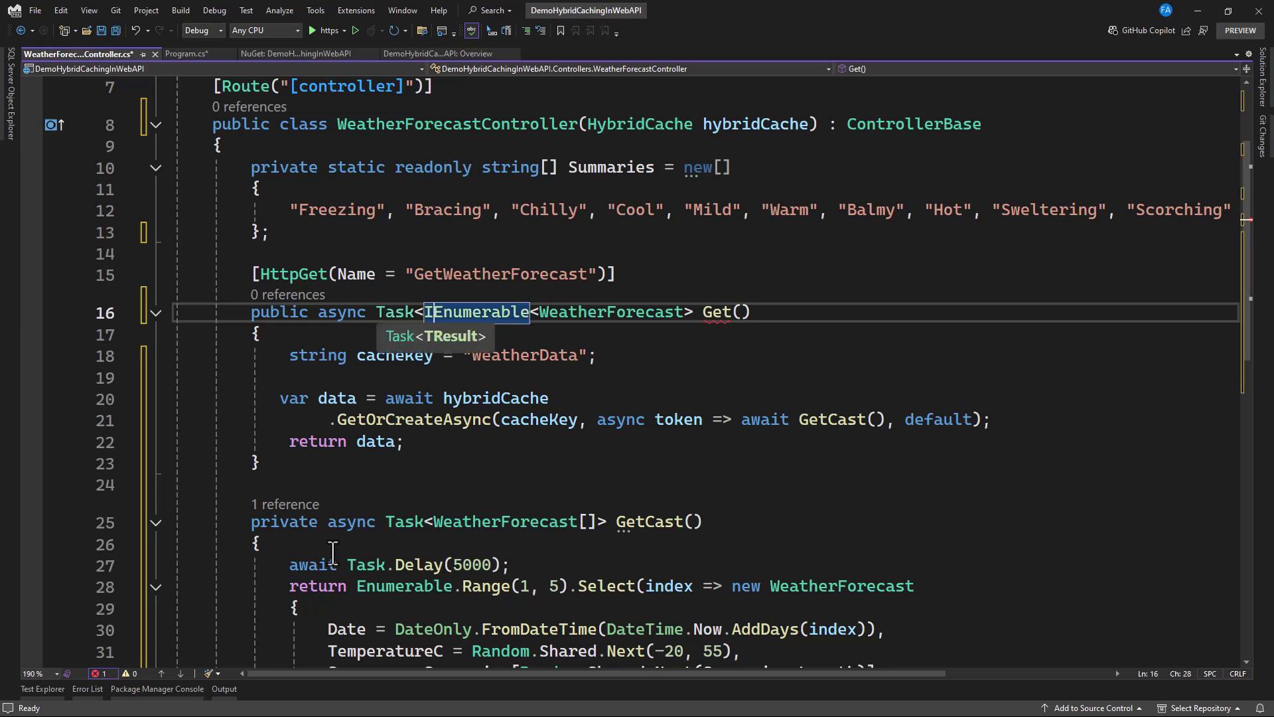
pyautogui.press('End')
pyautogui.press('Left')
pyautogui.press('Left')
pyautogui.press('Left')
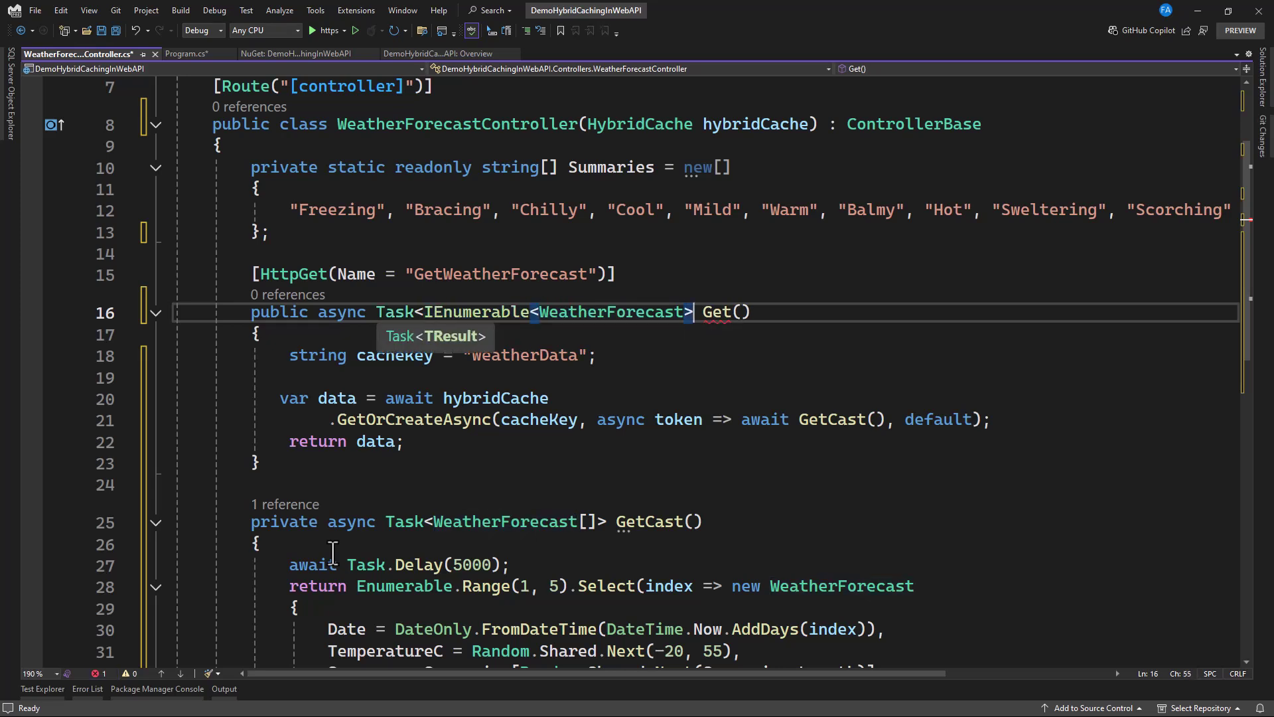
pyautogui.write('>')
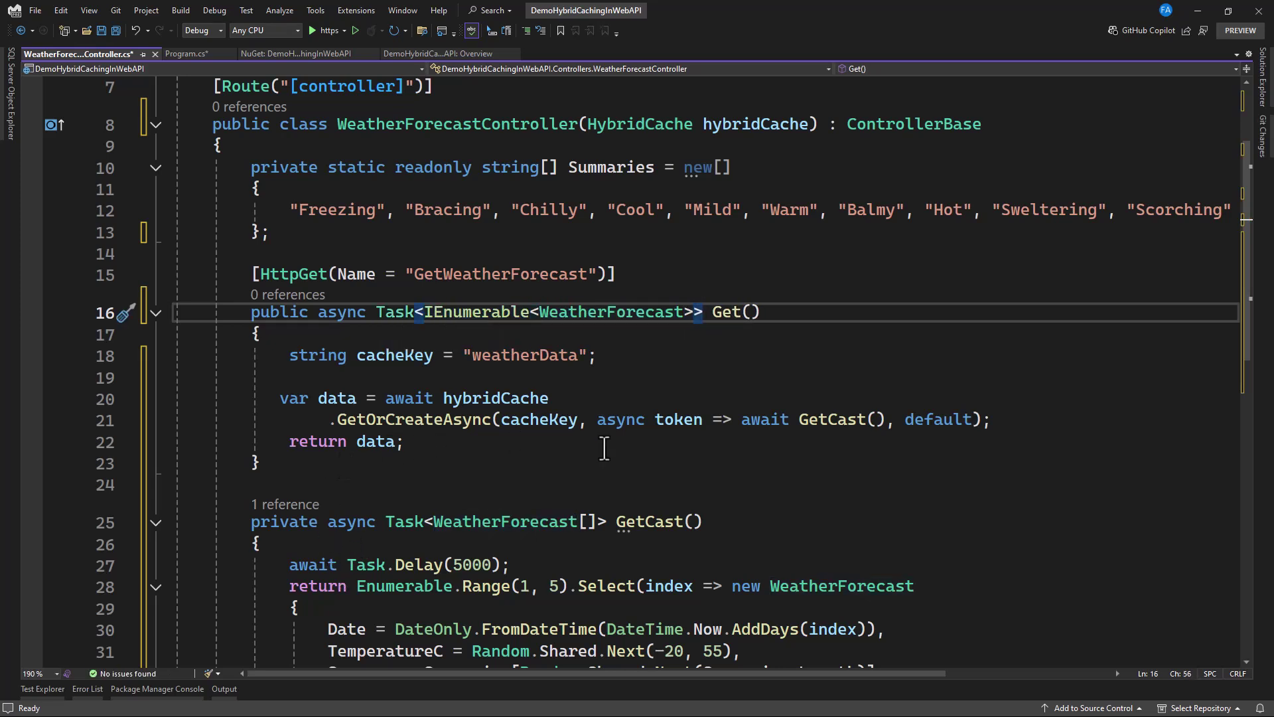
pyautogui.click(355, 441)
pyautogui.write('Ok')
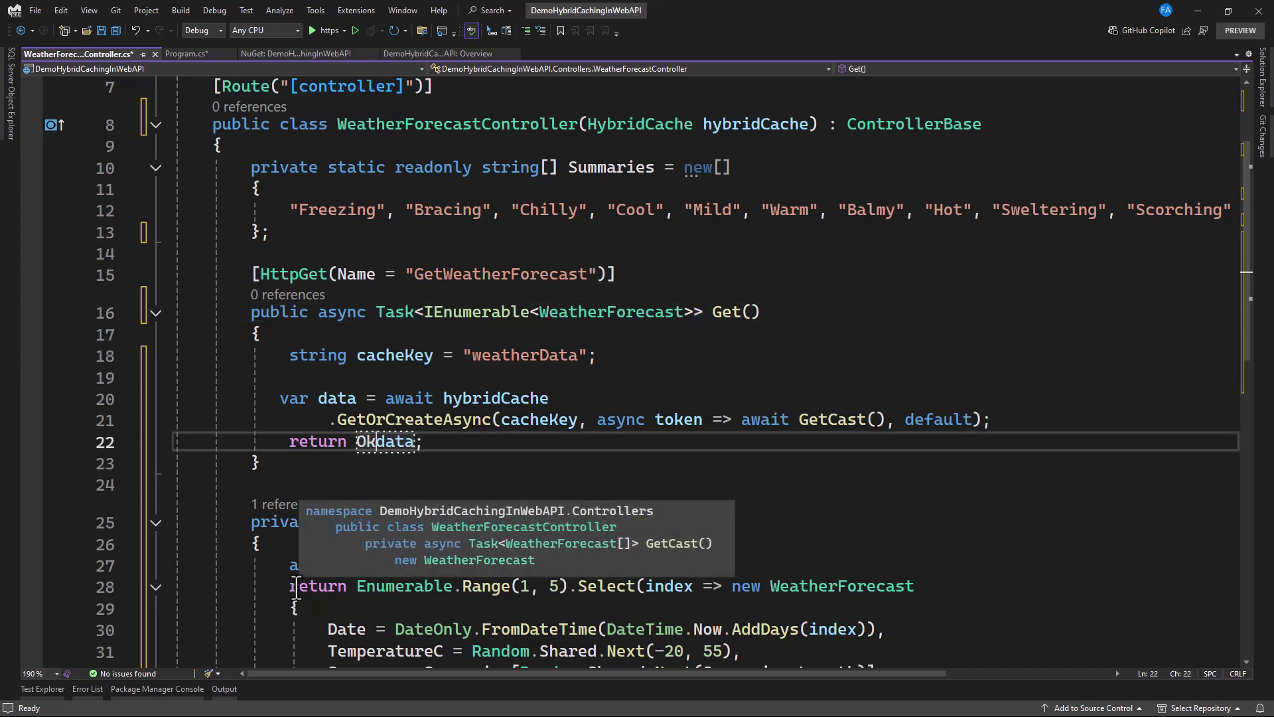
pyautogui.write('(')
pyautogui.press('Right')
pyautogui.press('Right')
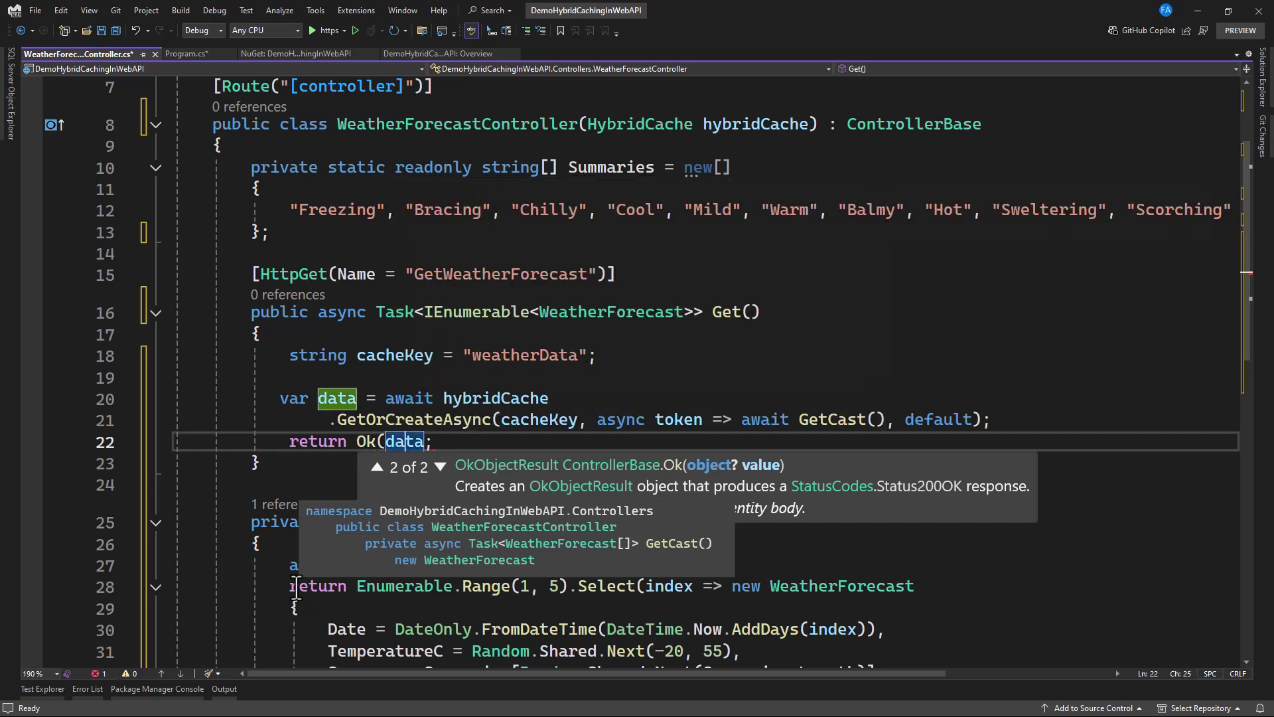
pyautogui.press('Right')
pyautogui.press('Right')
pyautogui.write(')')
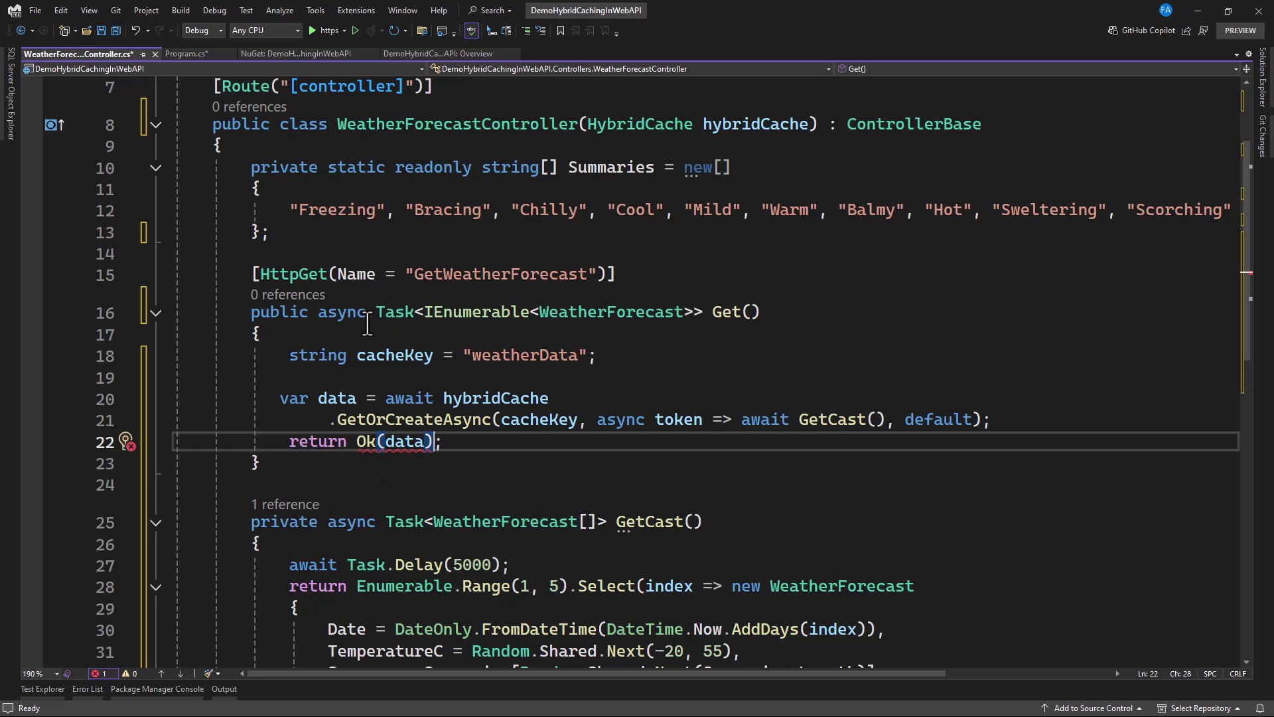
pyautogui.moveTo(476, 312)
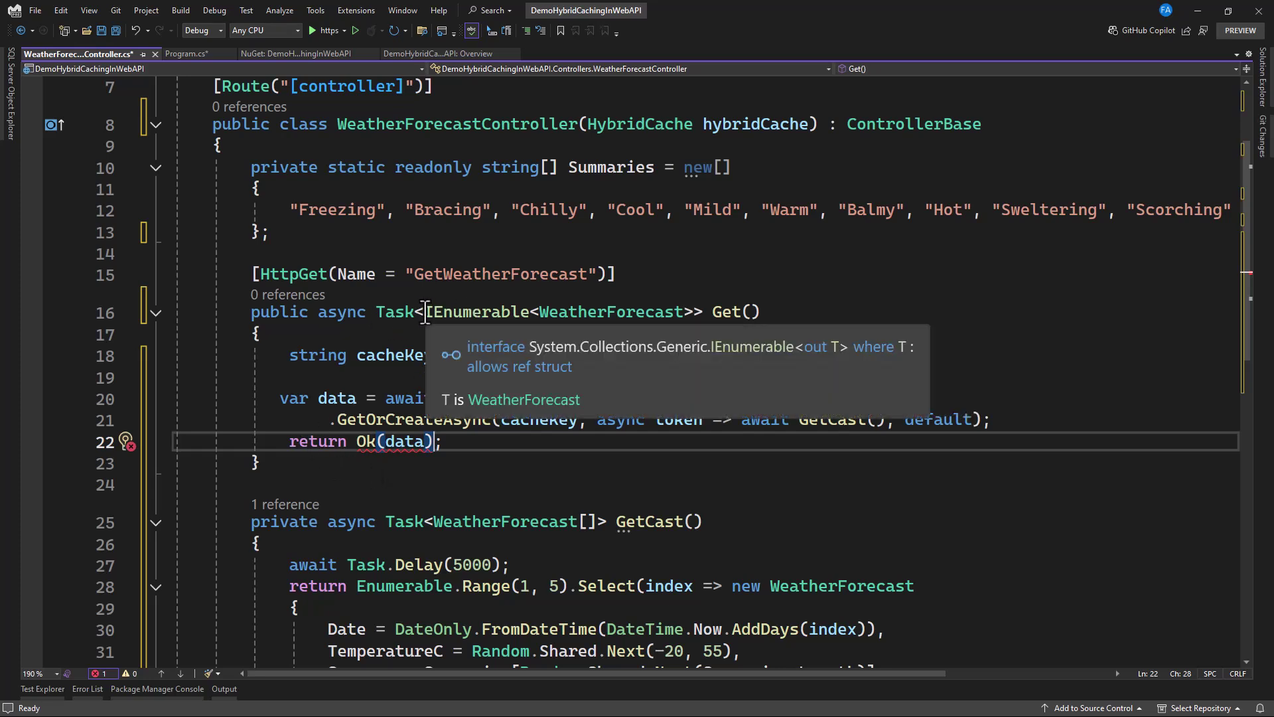
# Change the Get return type to Task<IActionResult>, removing IEnumerable<WeatherForecast>>
pyautogui.doubleClick(428, 312)
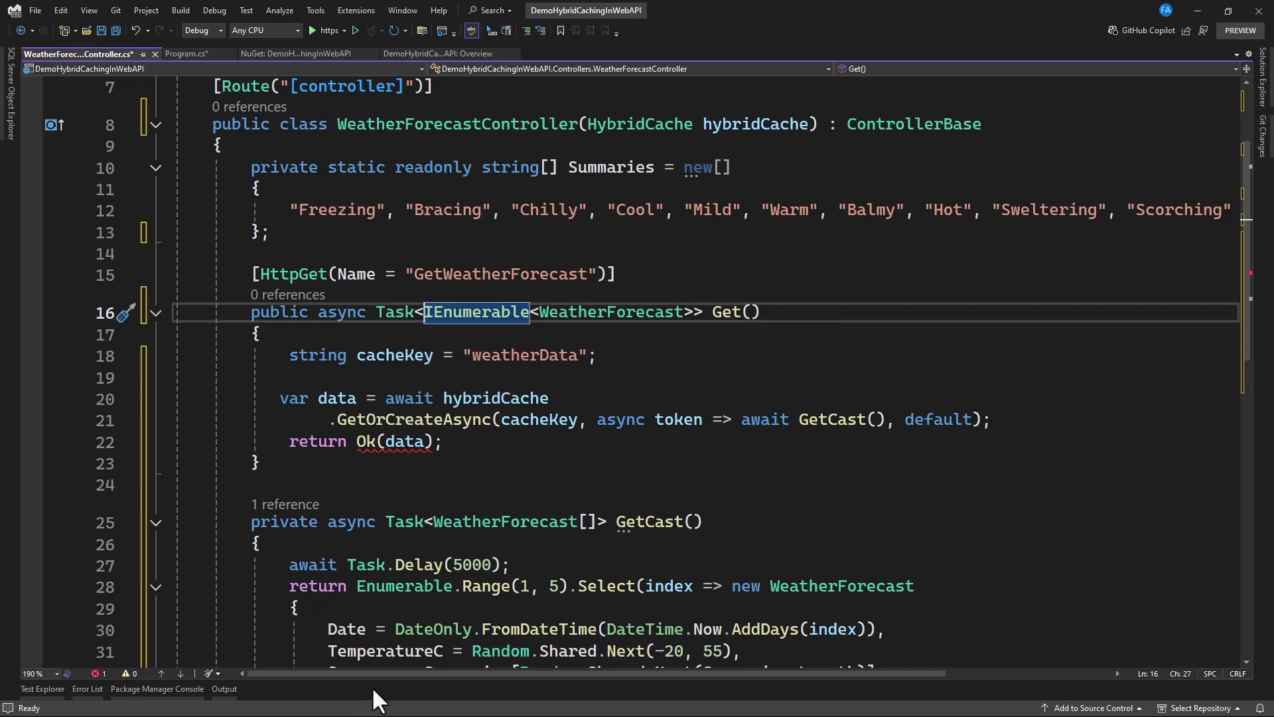
pyautogui.press('Left')
pyautogui.write('IAct')
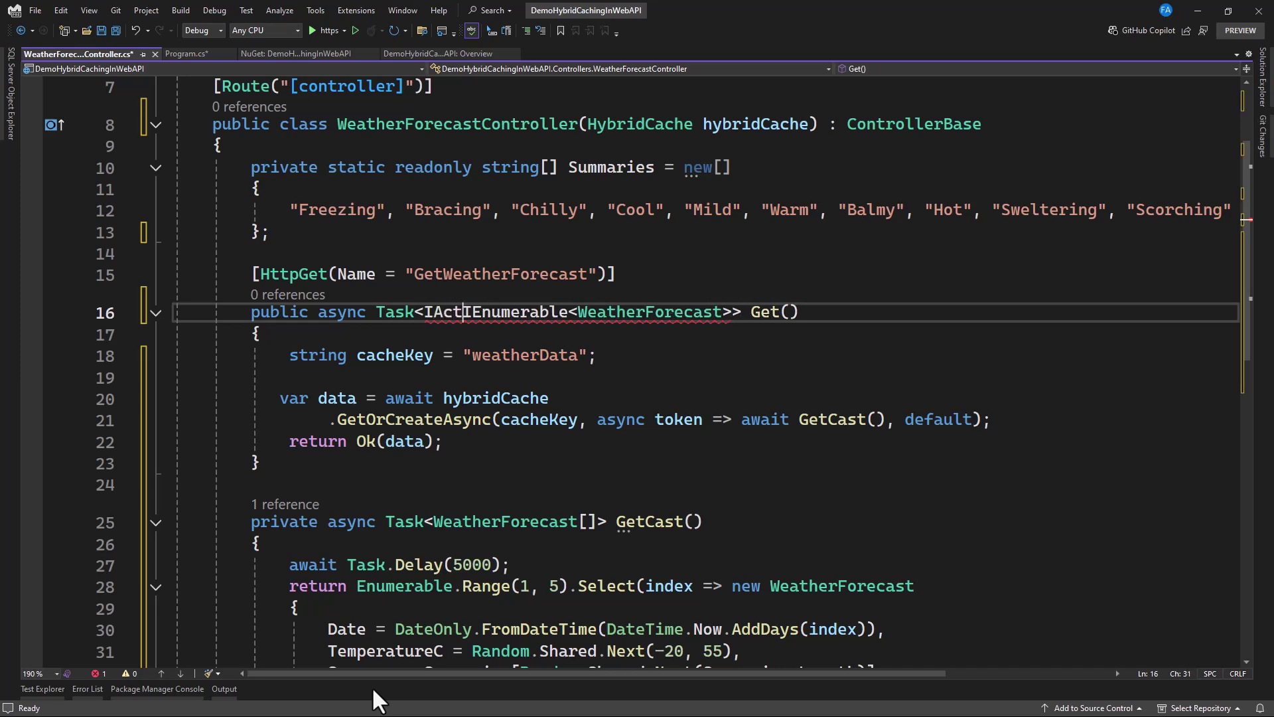
pyautogui.write('ionRes')
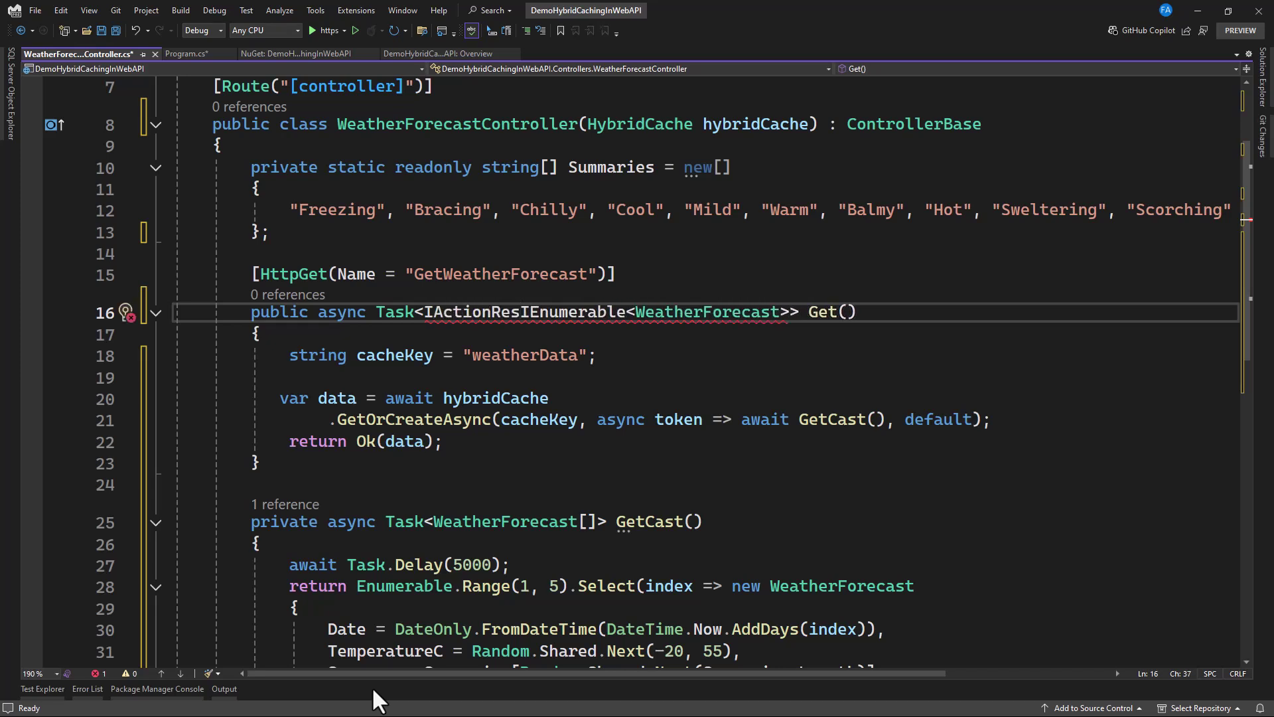
pyautogui.write('ult>')
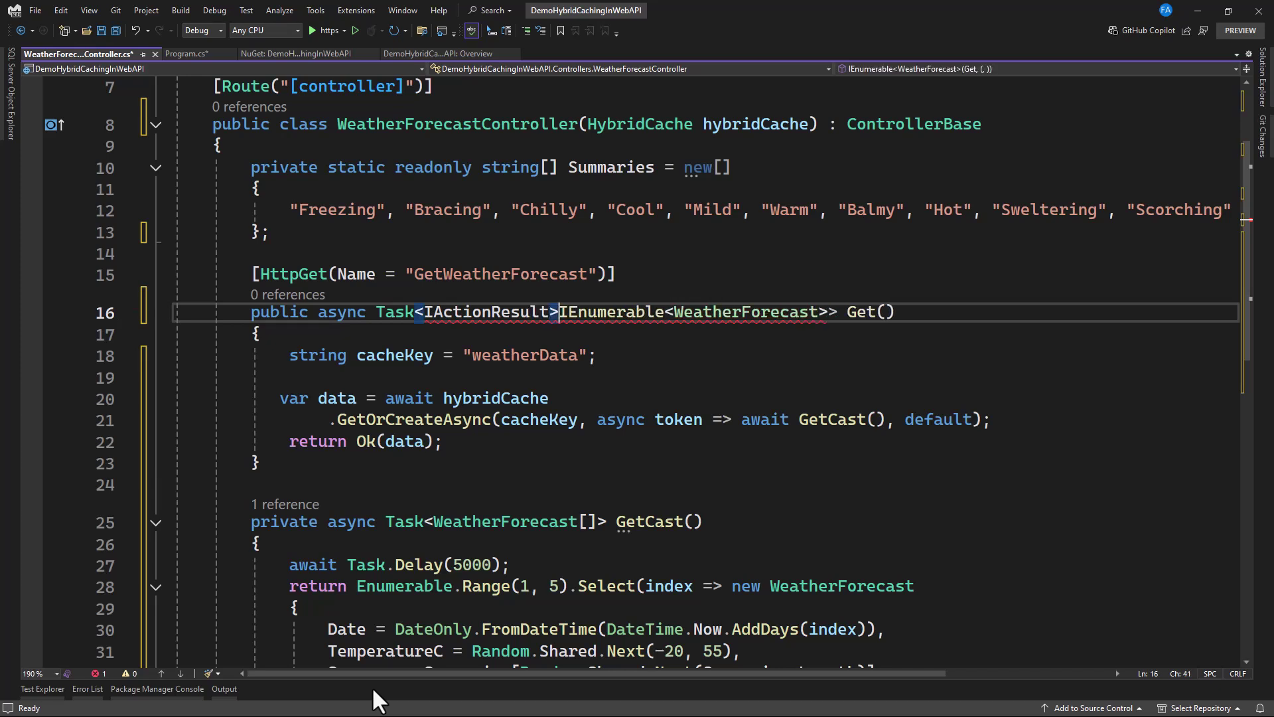
pyautogui.doubleClick(612, 312)
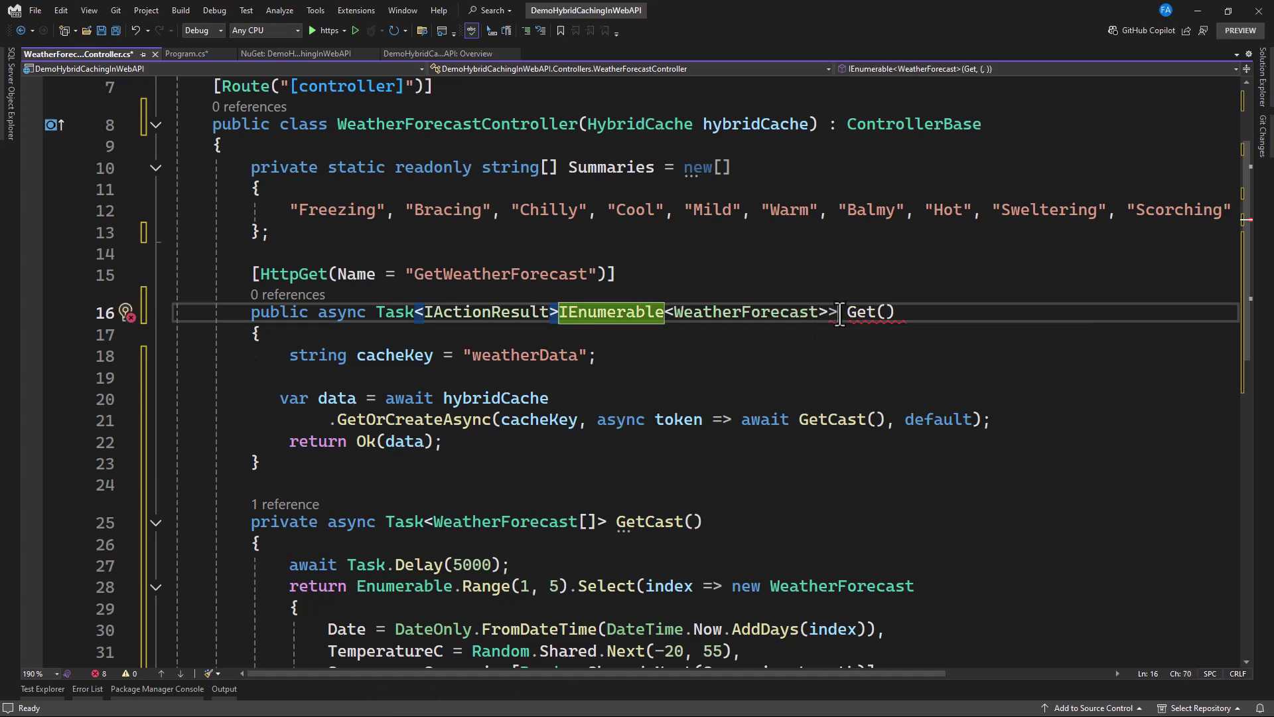
pyautogui.moveTo(837, 311); pyautogui.dragTo(563, 311)
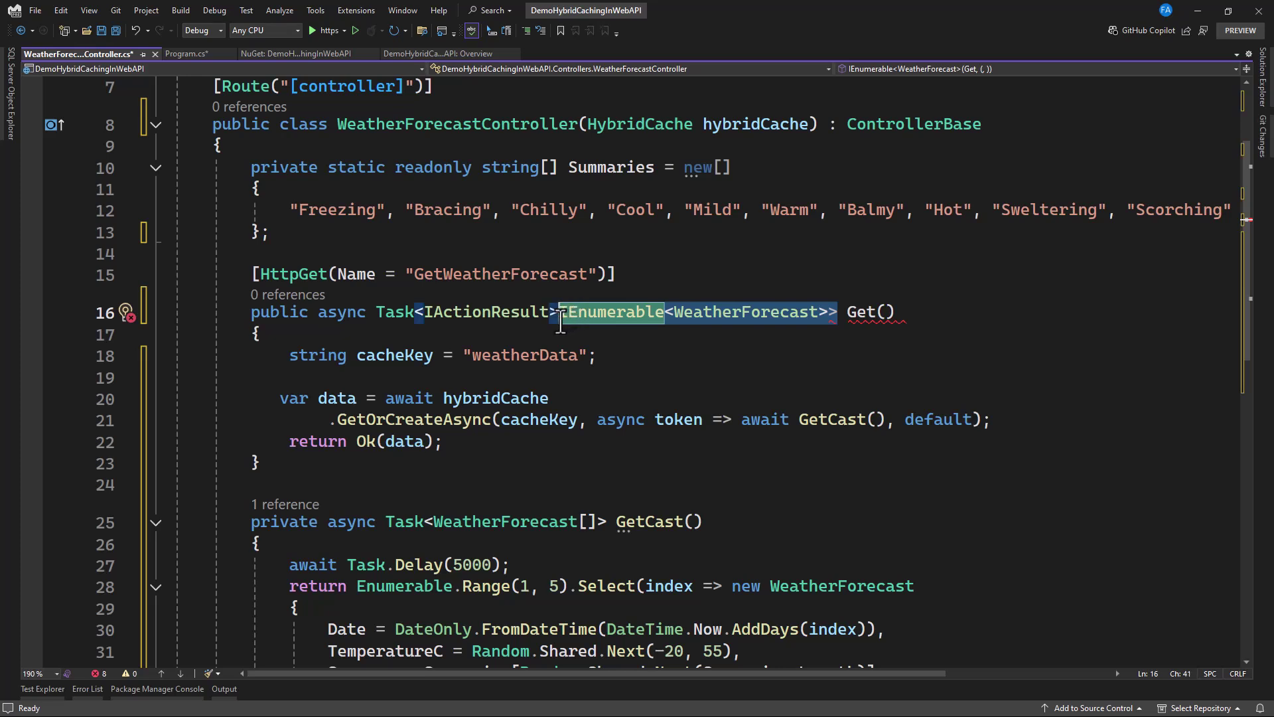
pyautogui.press('Delete')
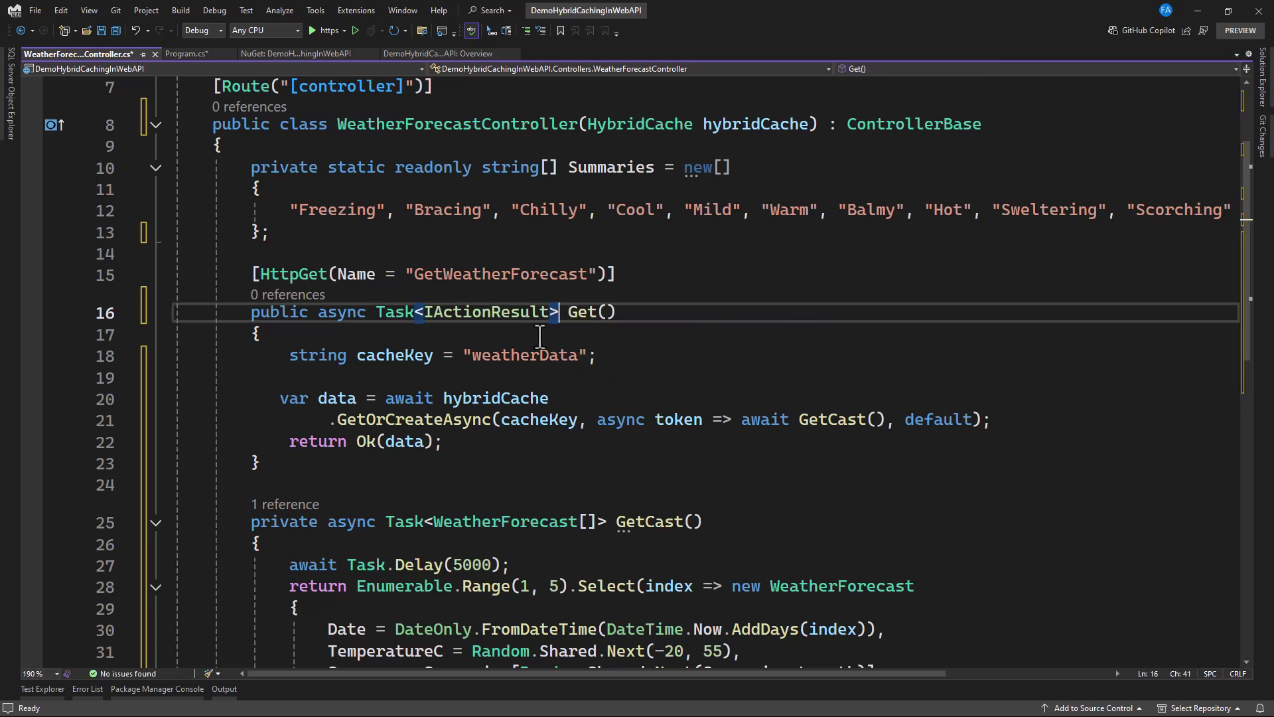
pyautogui.click(434, 419)
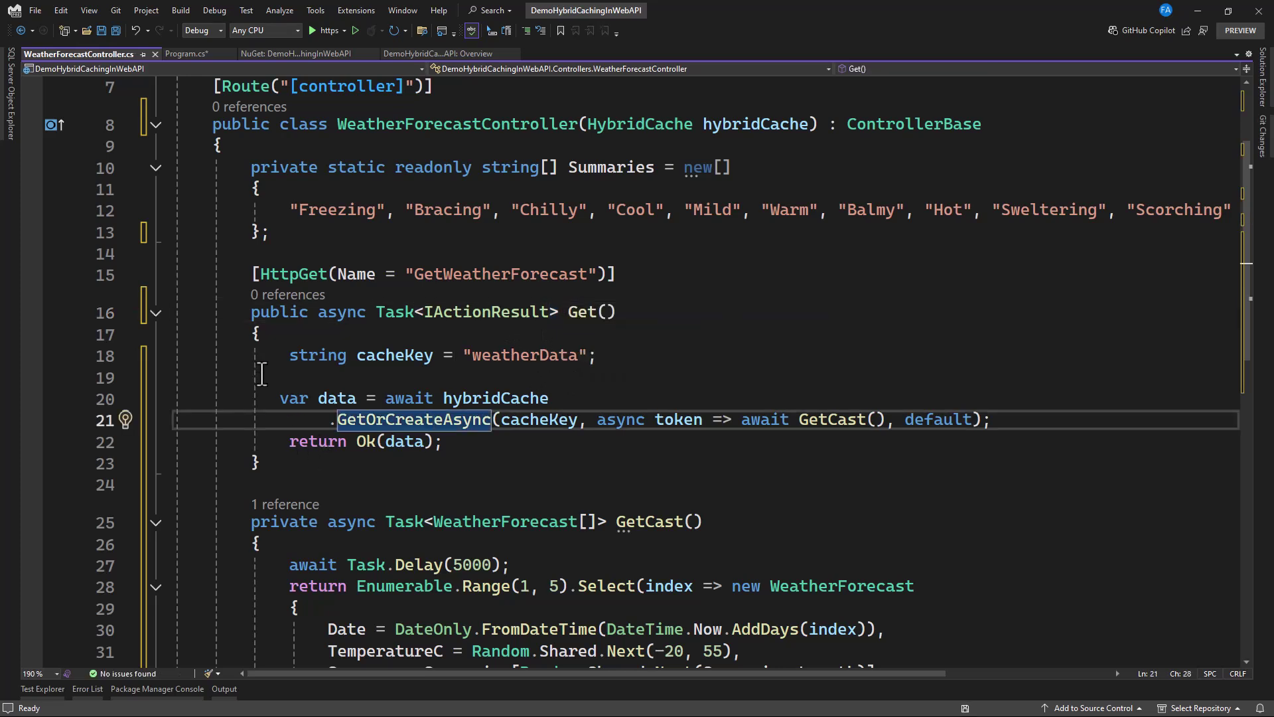
# Save all files and add breakpoints at line 26 in GetCast and line 17 in Get
pyautogui.hotkey('ctrl', 's')
pyautogui.click(115, 31)
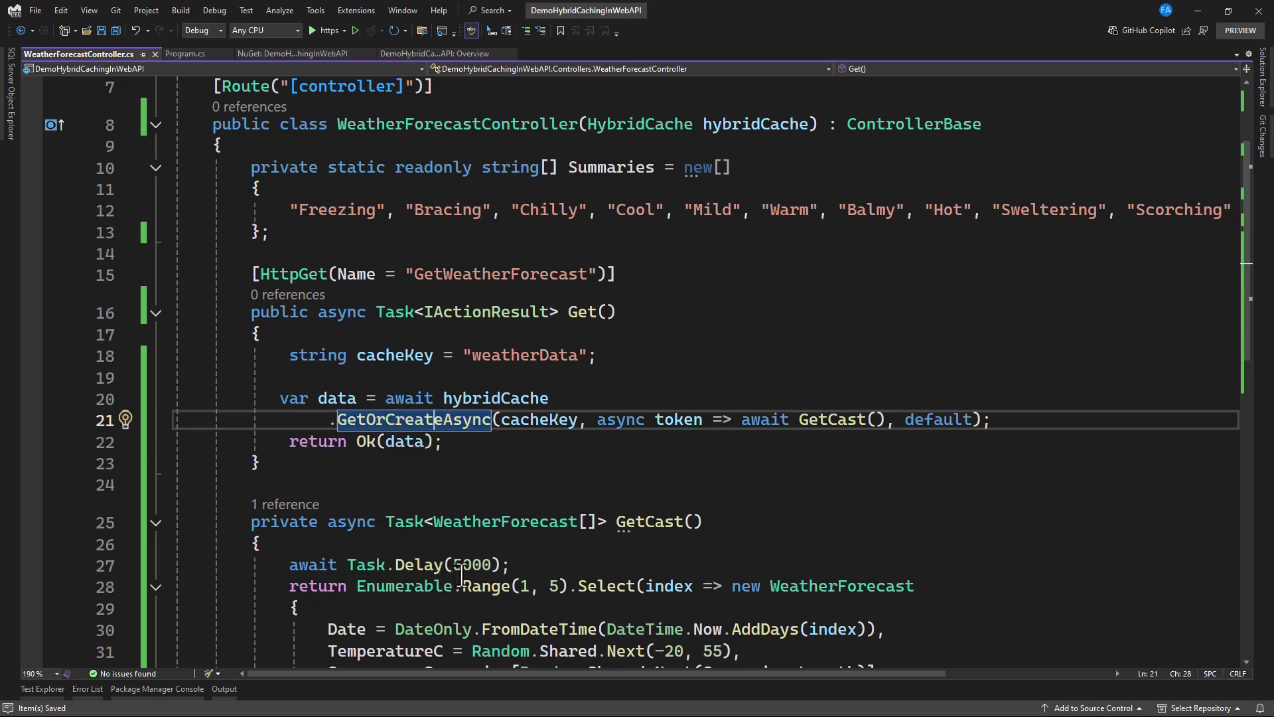
pyautogui.scroll(-3, 361, 507)
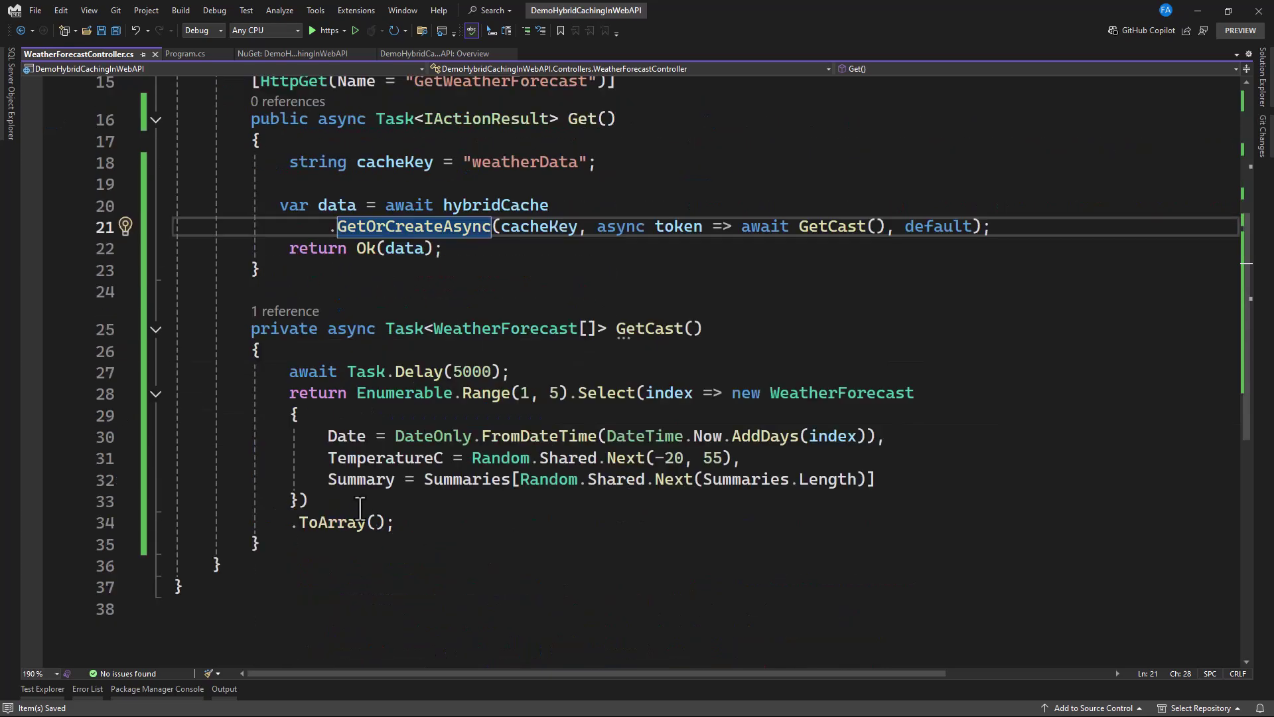
pyautogui.click(31, 349)
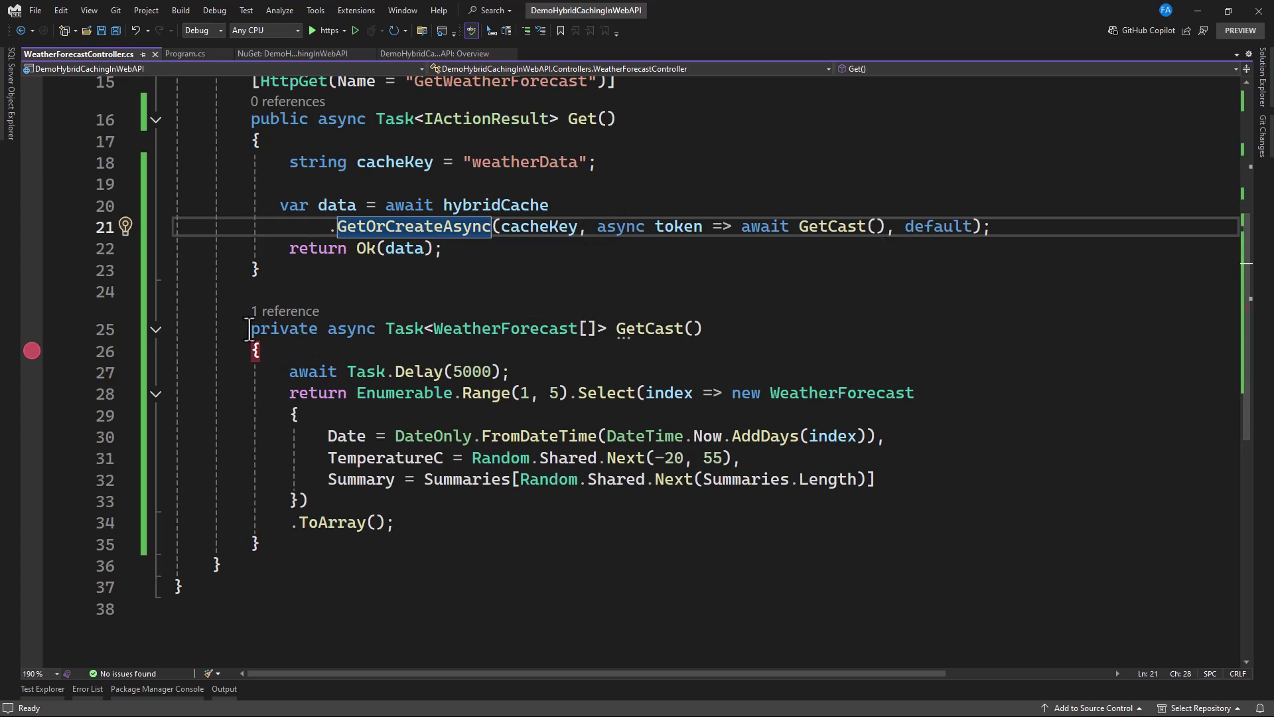
pyautogui.moveTo(249, 328); pyautogui.dragTo(265, 468)
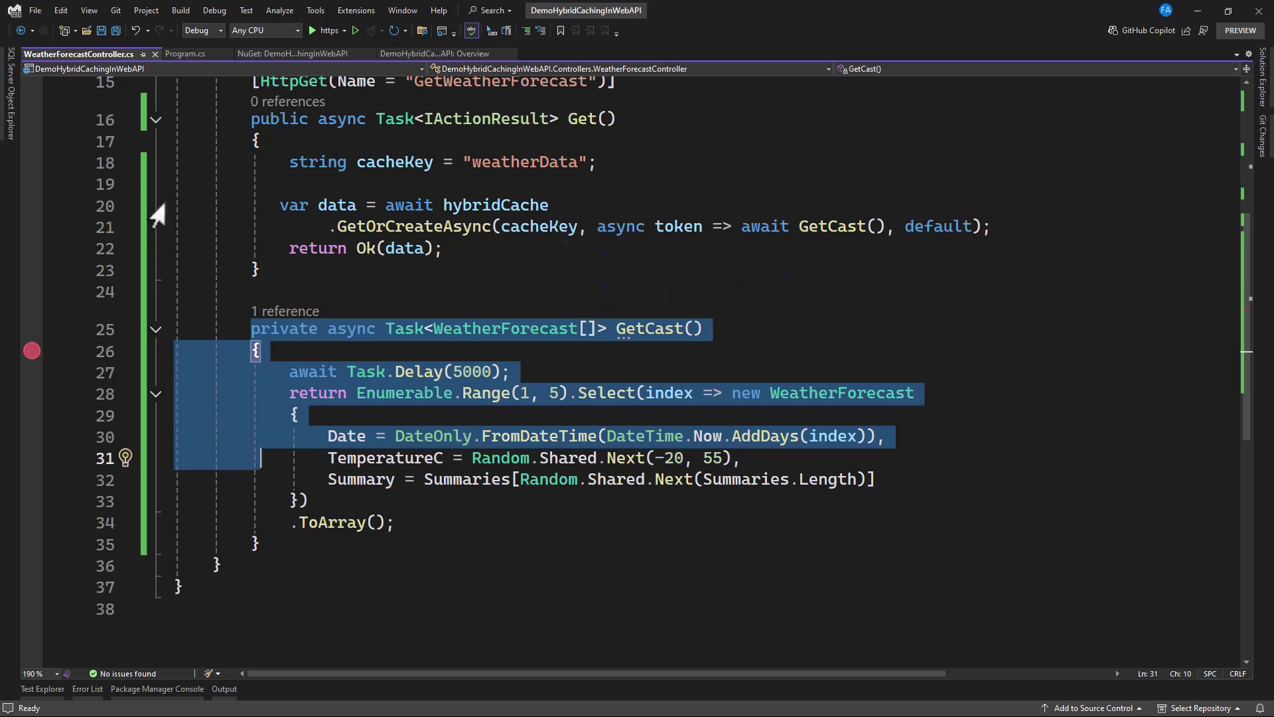
pyautogui.click(31, 137)
# Launch the https profile under the debugger and step over Get until the GetCast breakpoint hits
pyautogui.click(332, 31)
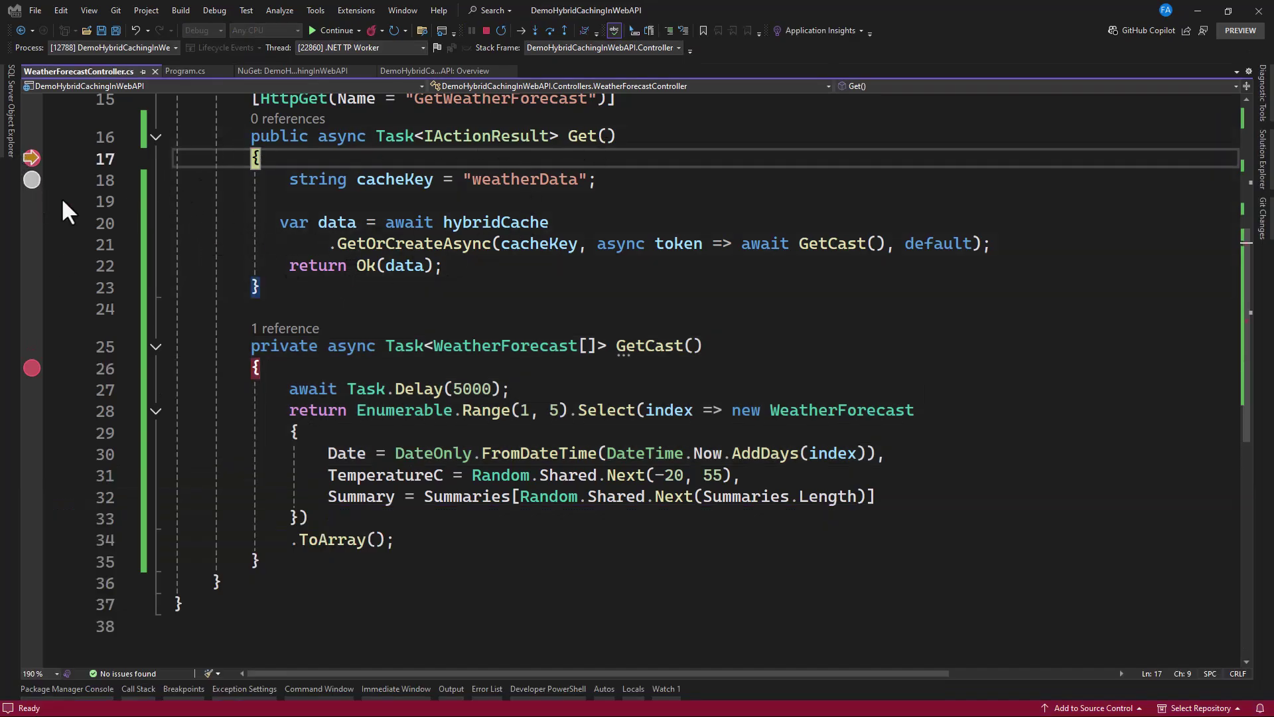
pyautogui.click(545, 32)
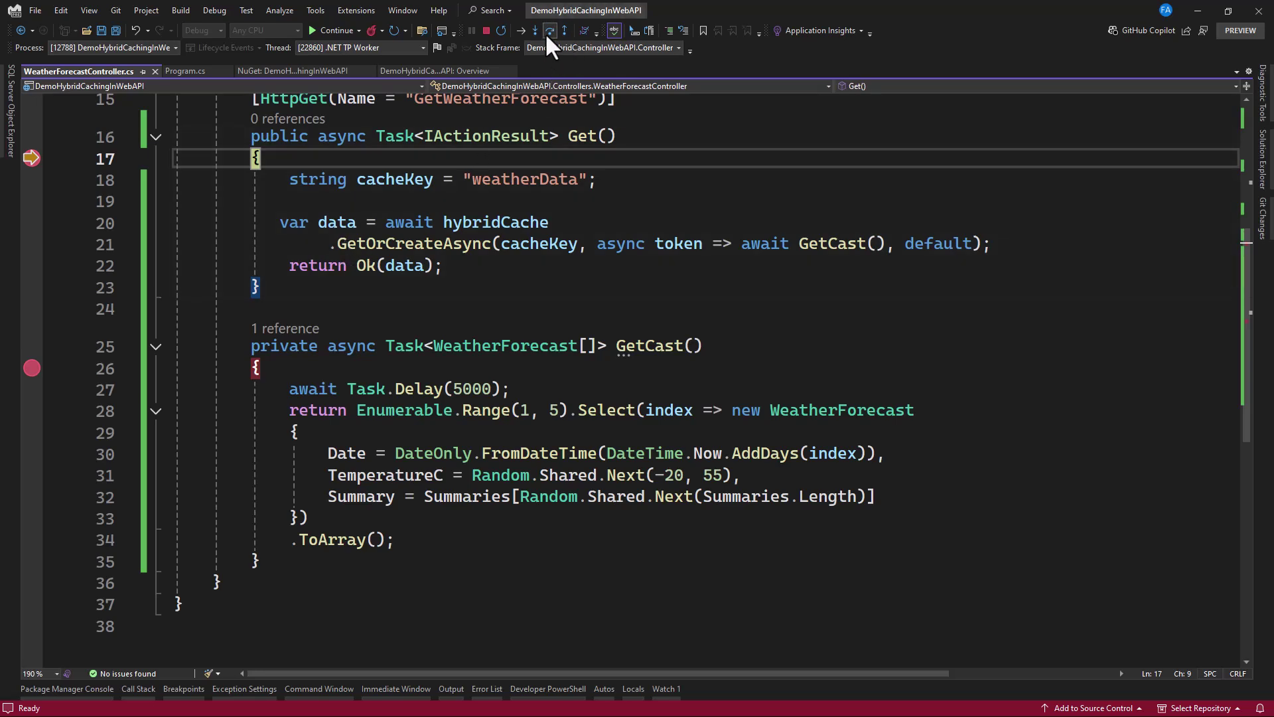
pyautogui.click(545, 32)
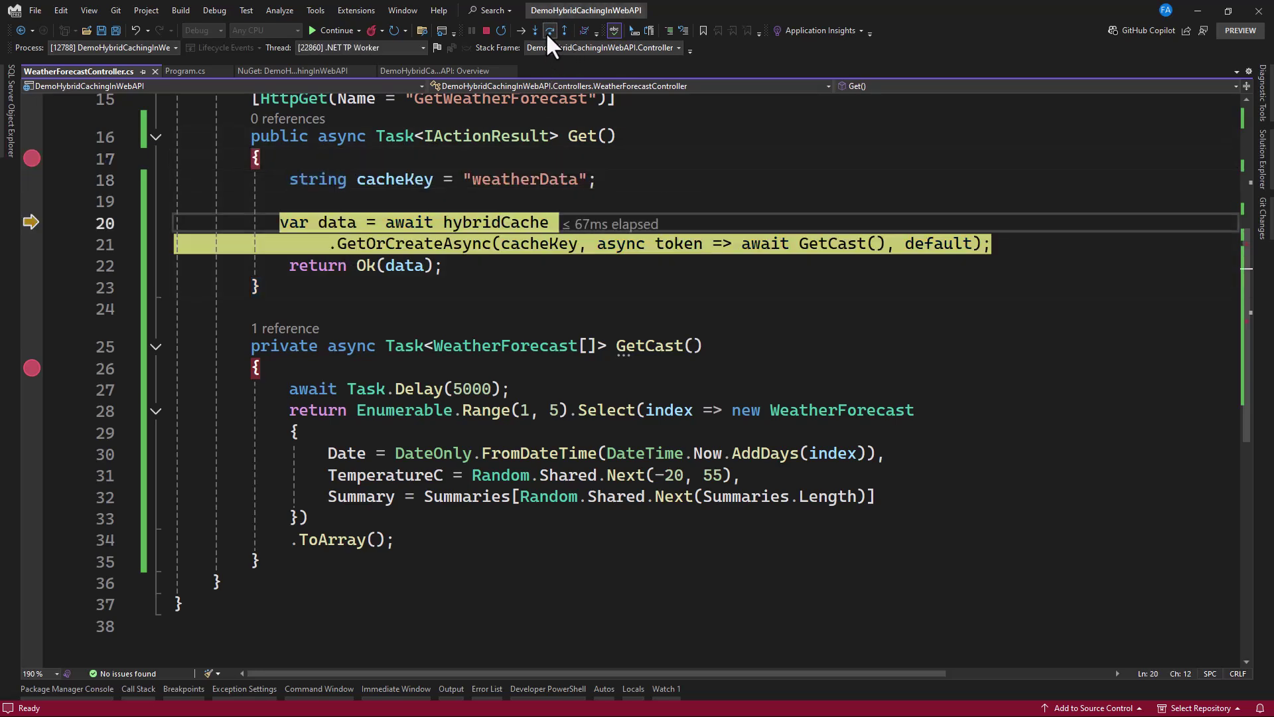
pyautogui.click(545, 32)
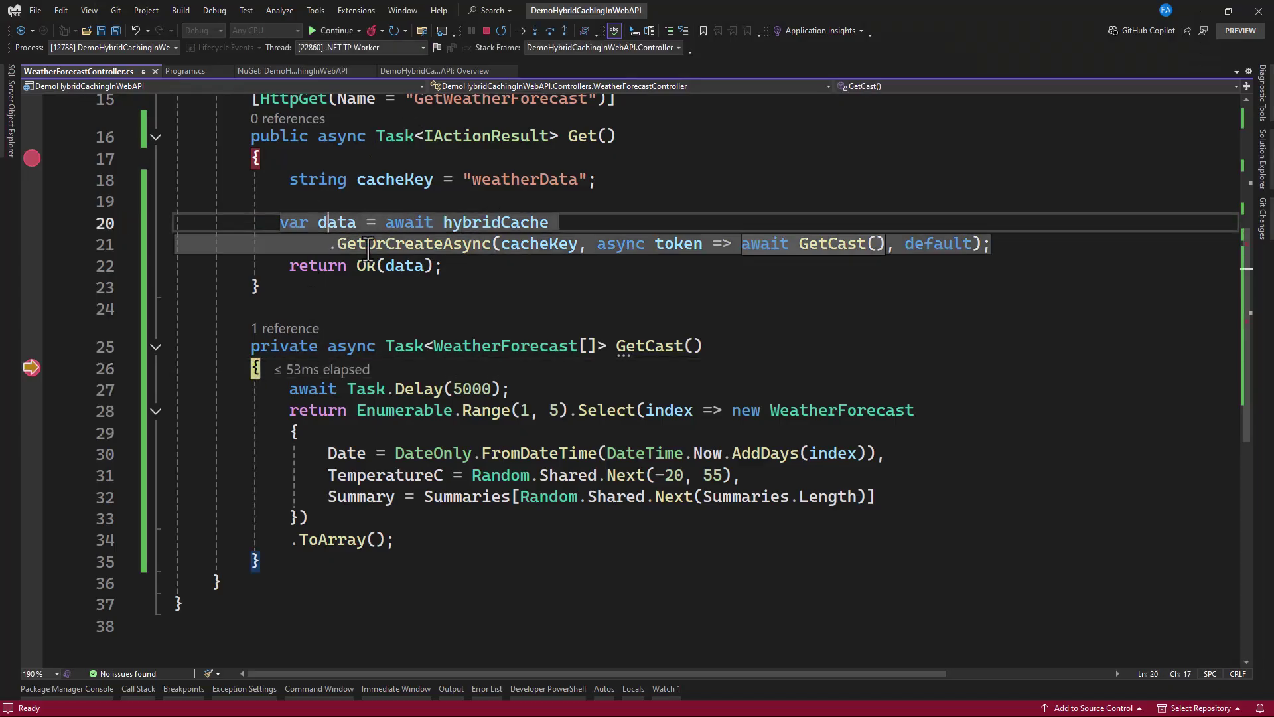
pyautogui.doubleClick(334, 222)
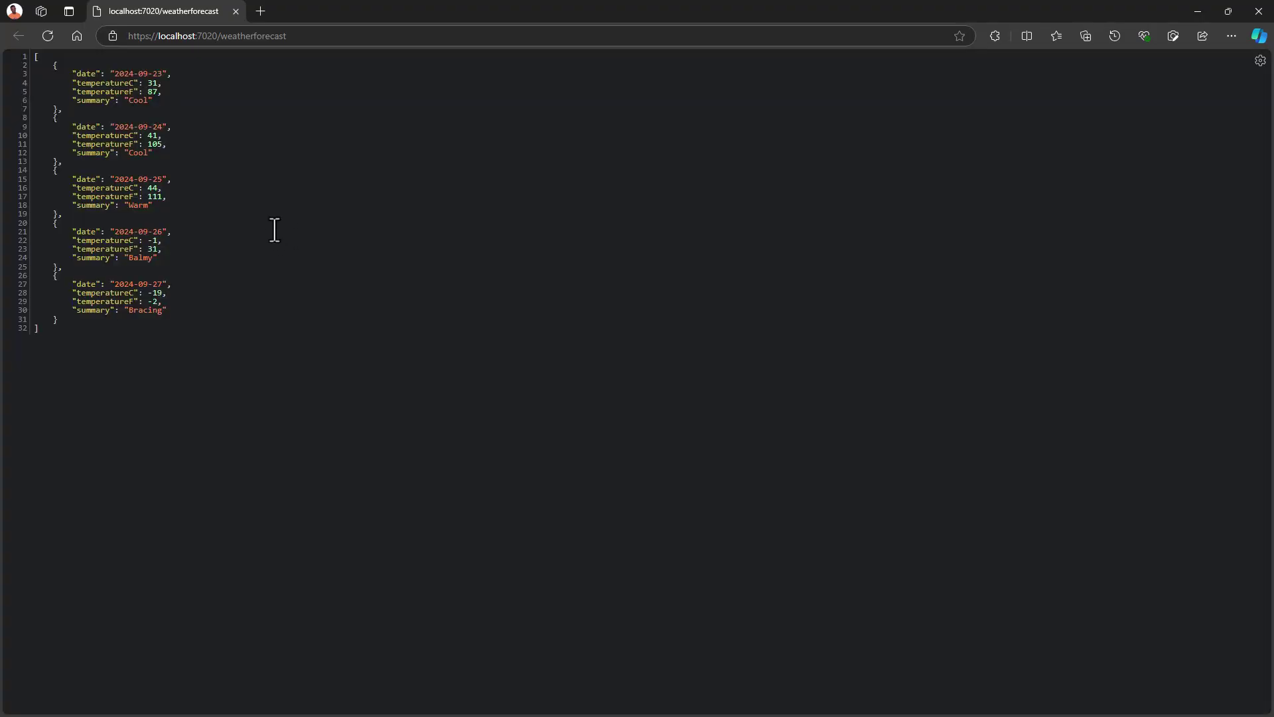
pyautogui.scroll(3, 274, 229)
pyautogui.scroll(2, 274, 230)
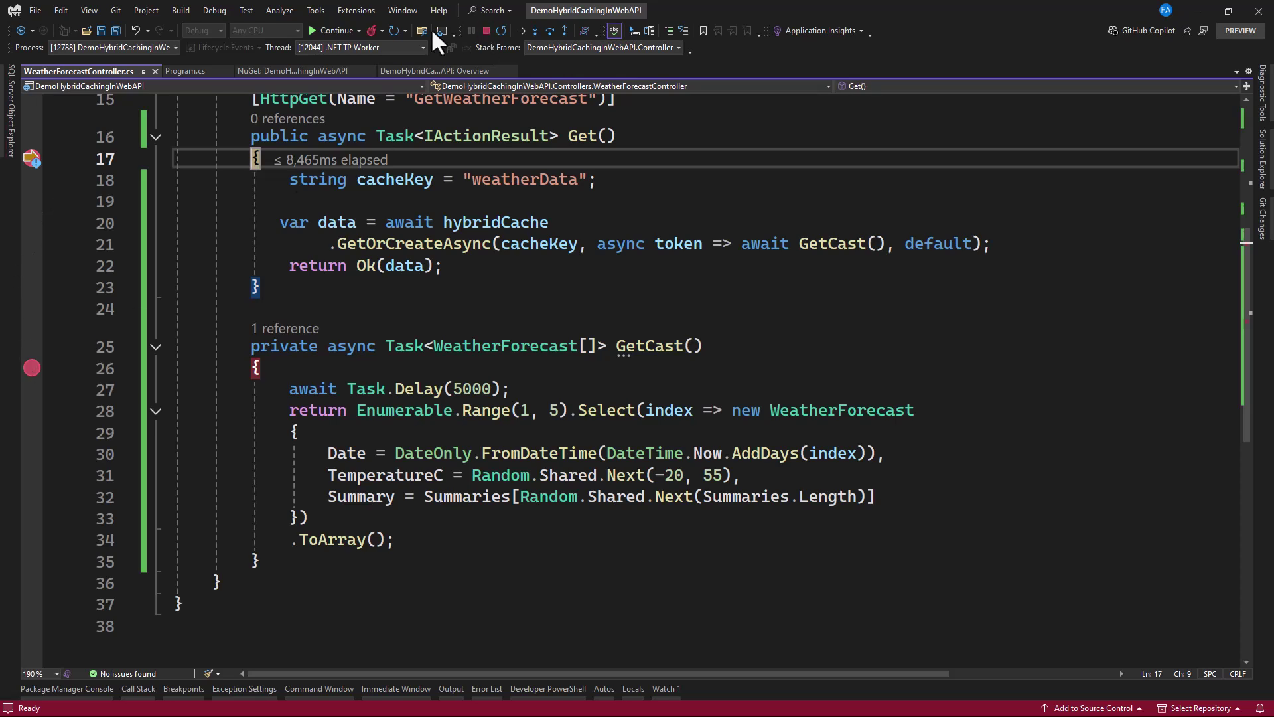
# Step past the cached lookup and return, into the Date getter, then continue to the browser
pyautogui.click(550, 26)
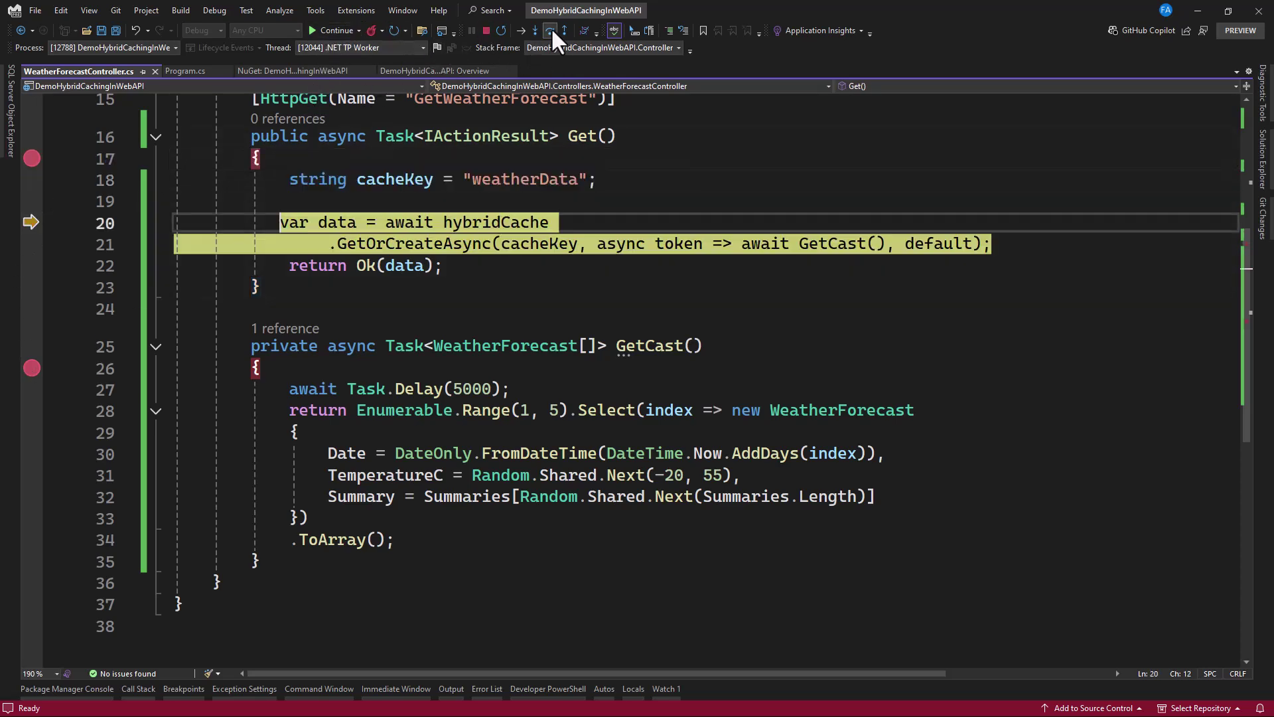
pyautogui.click(551, 26)
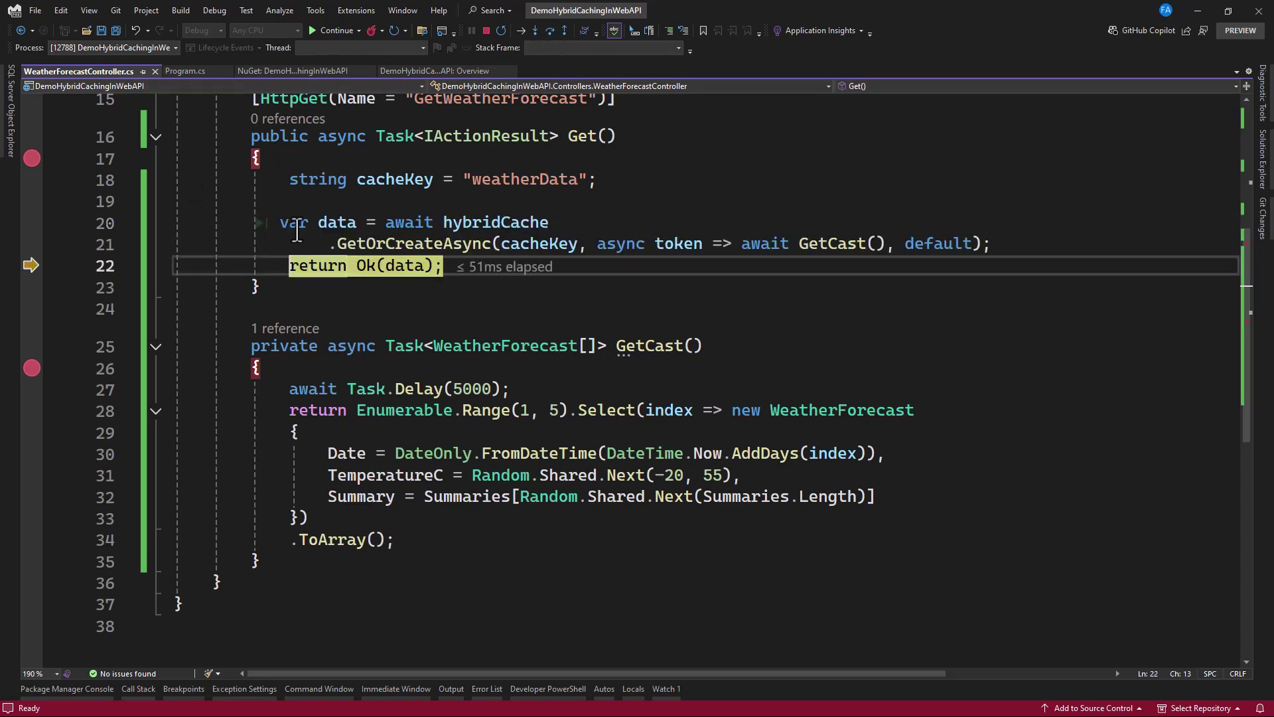
pyautogui.doubleClick(336, 222)
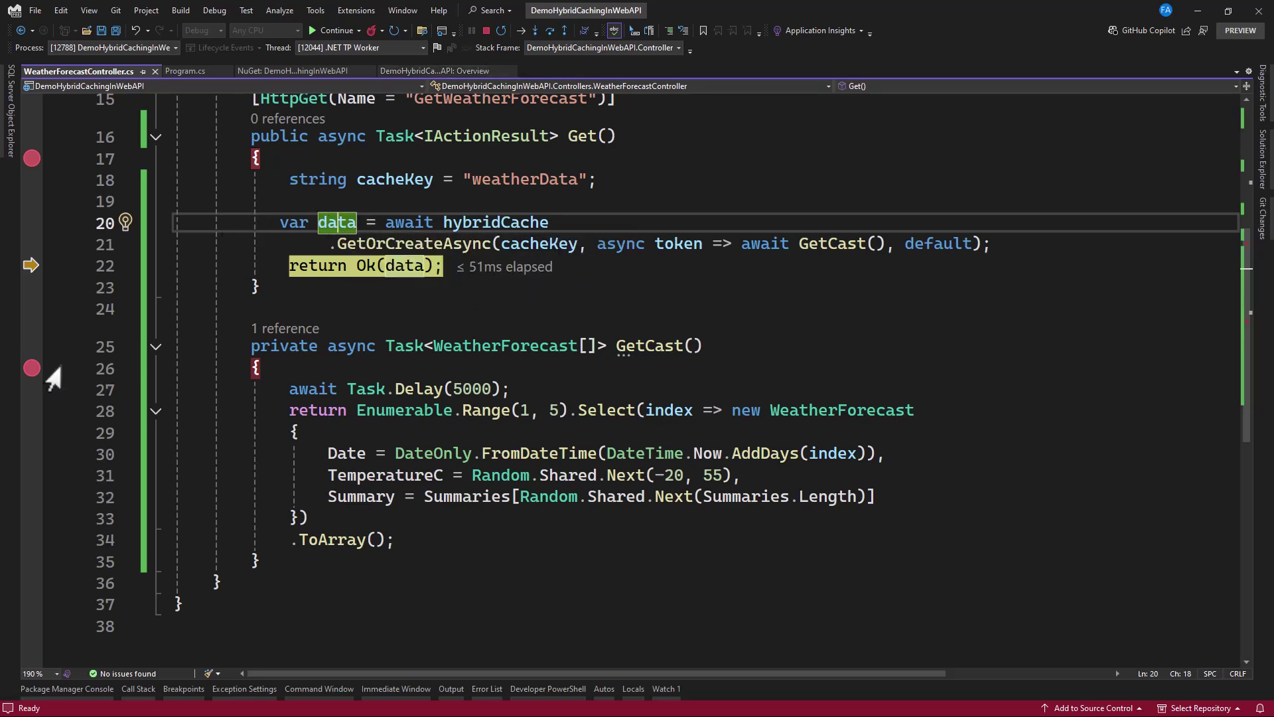
pyautogui.click(550, 30)
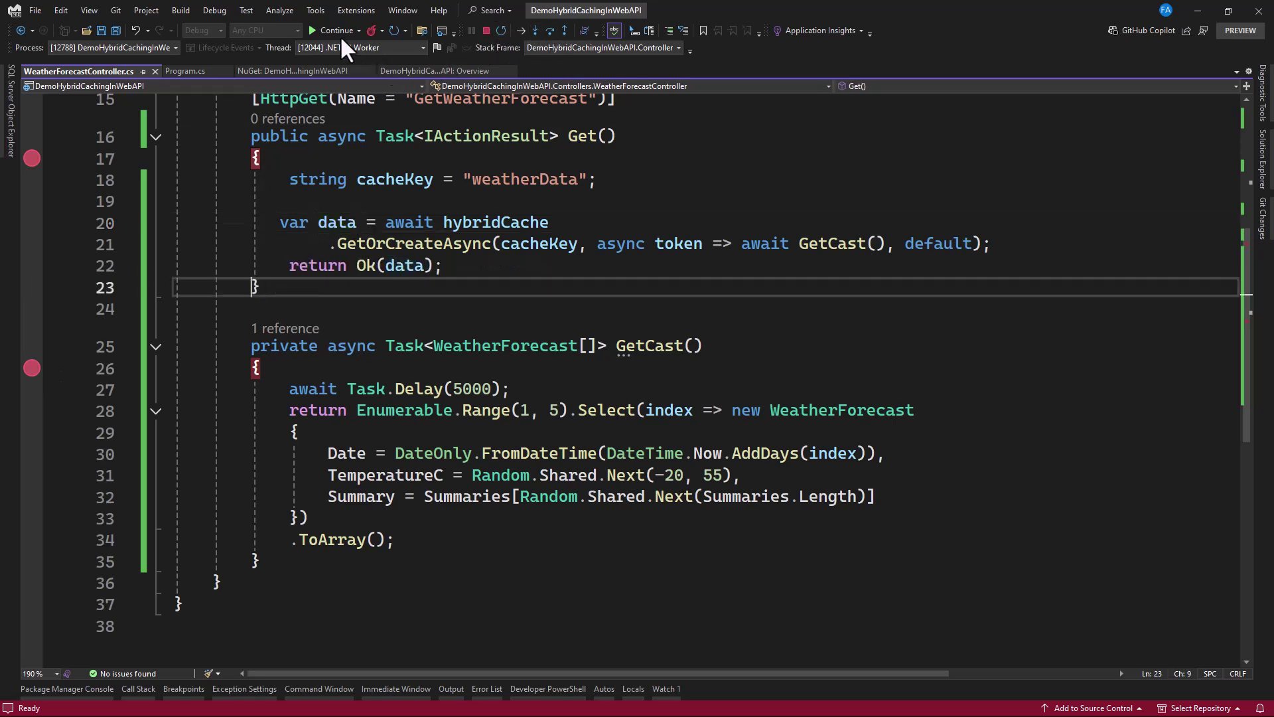
pyautogui.press('F11')
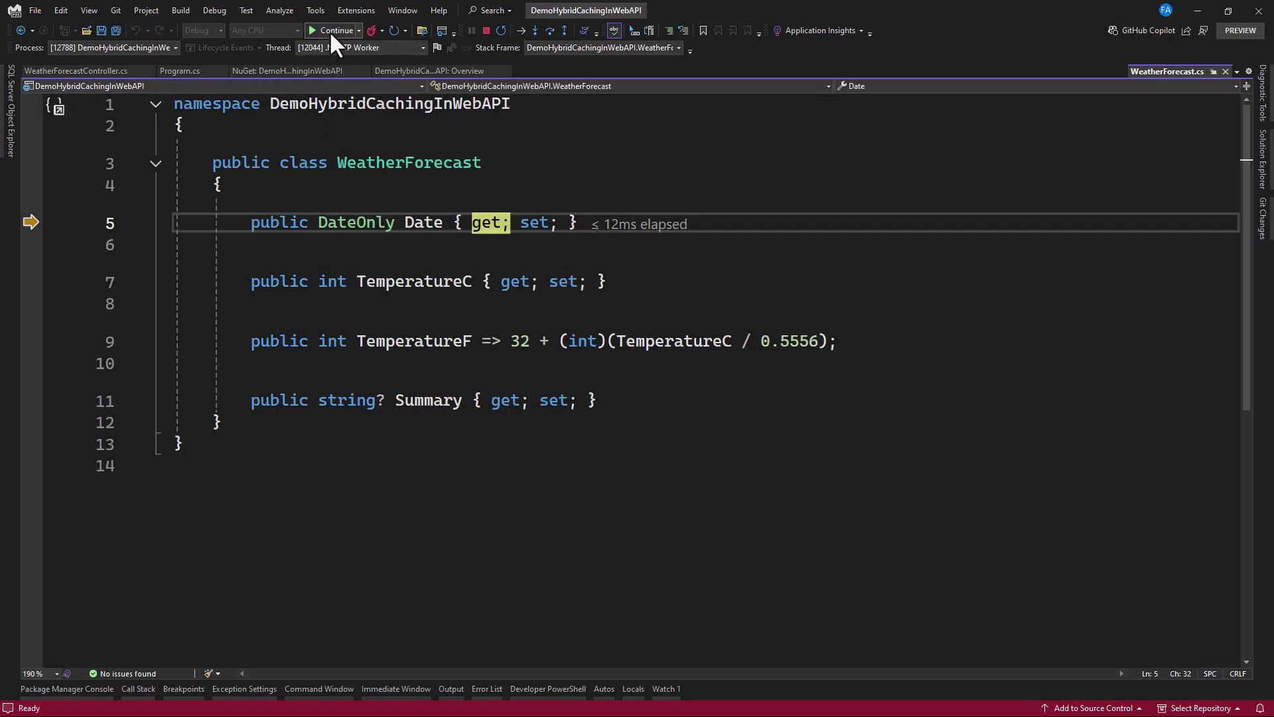
pyautogui.click(330, 31)
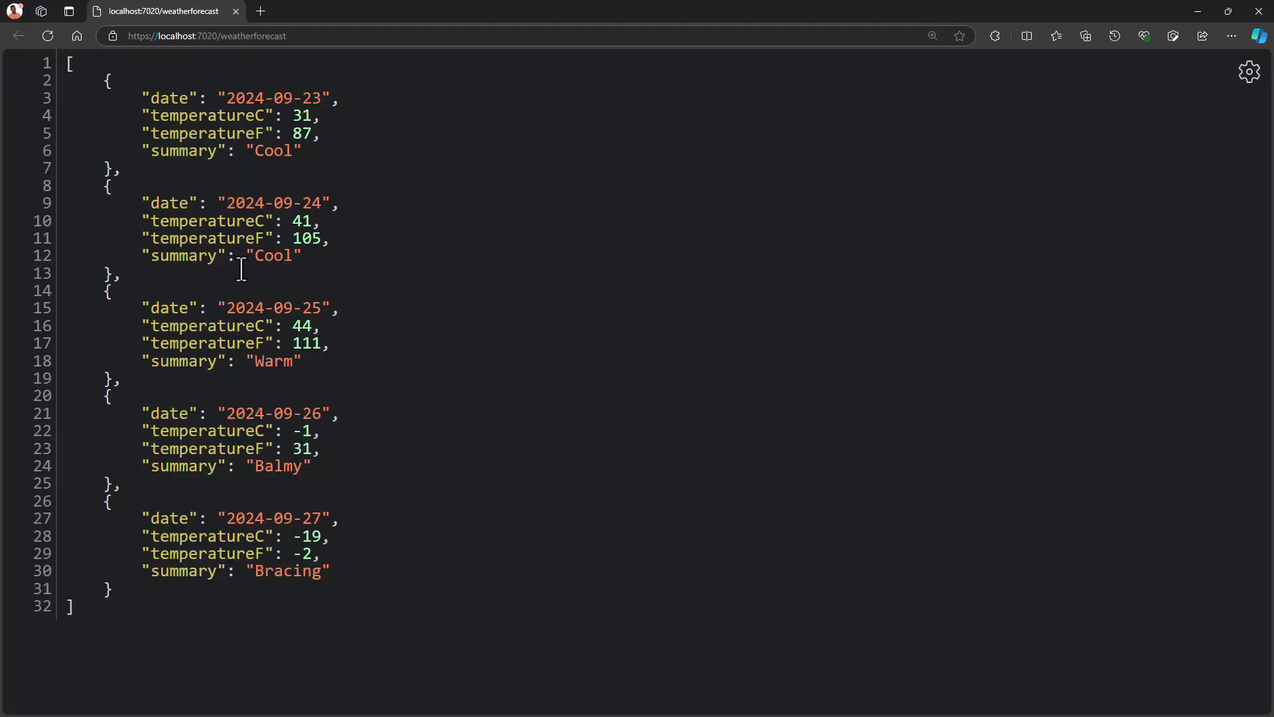